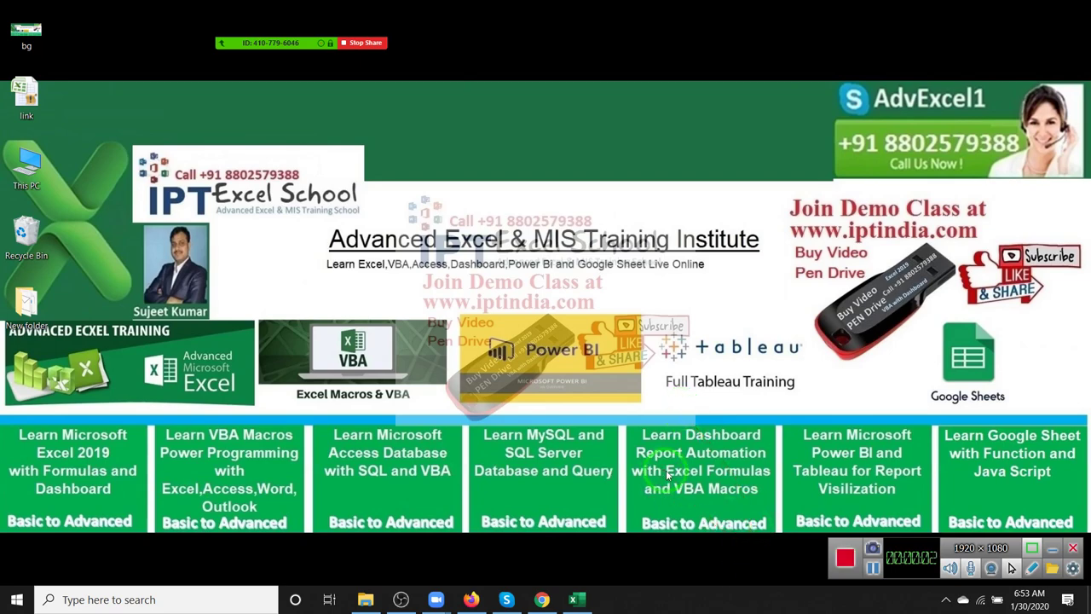
Step: Bring the blank Book1 workbook to the front from the taskbar Excel icon
{"action": "left_click", "coordinate": [597, 600]}
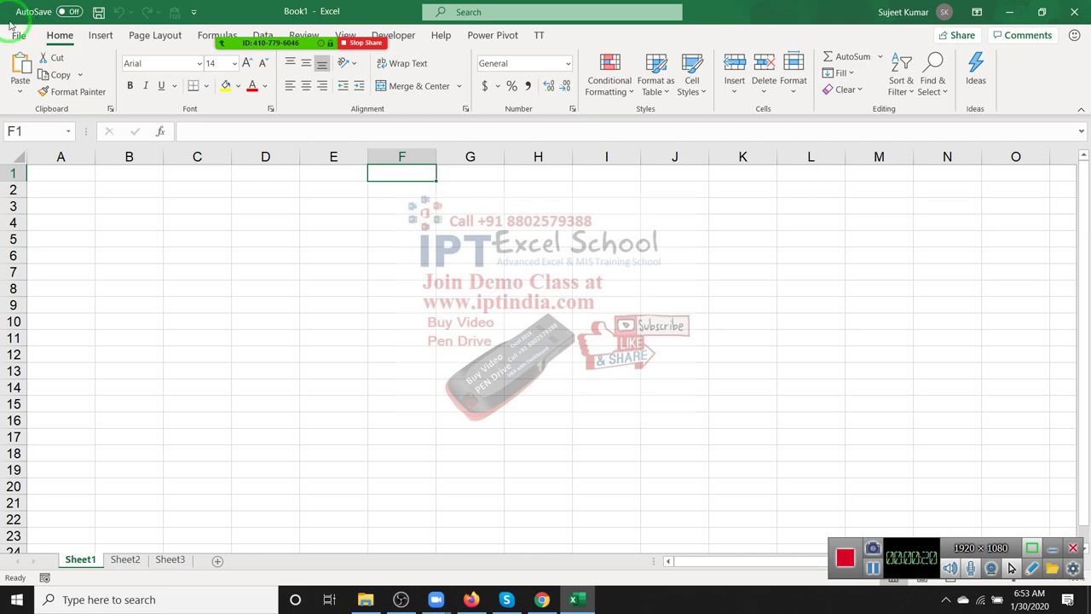
Step: Open the File backstage and scroll through the recent workbooks list
{"action": "left_click", "coordinate": [19, 36]}
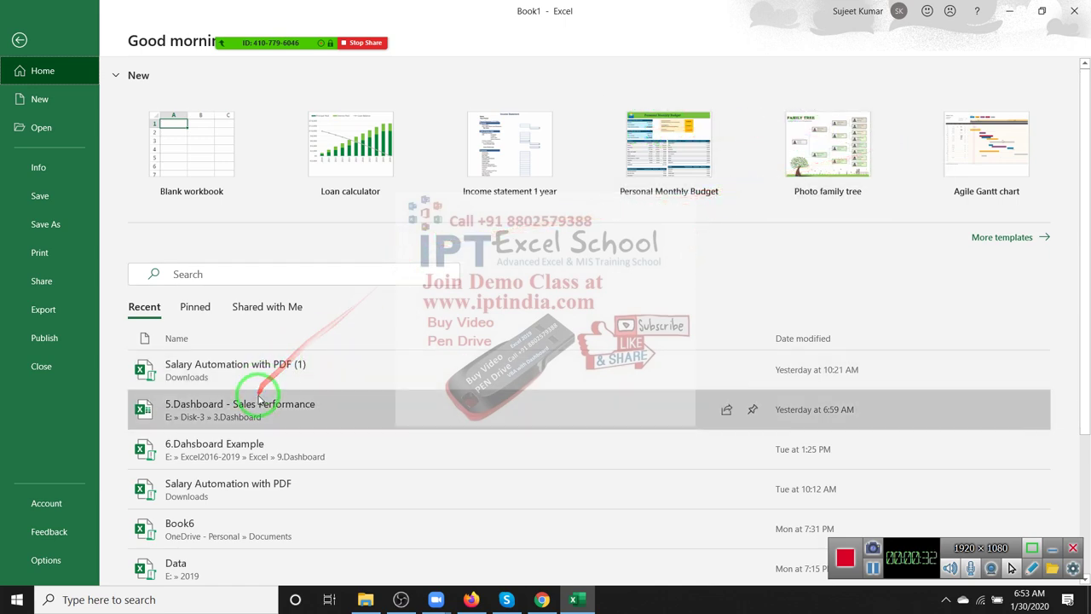
{"action": "scroll", "coordinate": [306, 384], "scroll_direction": "down", "scroll_amount": 1}
{"action": "scroll", "coordinate": [306, 379], "scroll_direction": "down", "scroll_amount": 2}
{"action": "scroll", "coordinate": [307, 375], "scroll_direction": "up", "scroll_amount": 3}
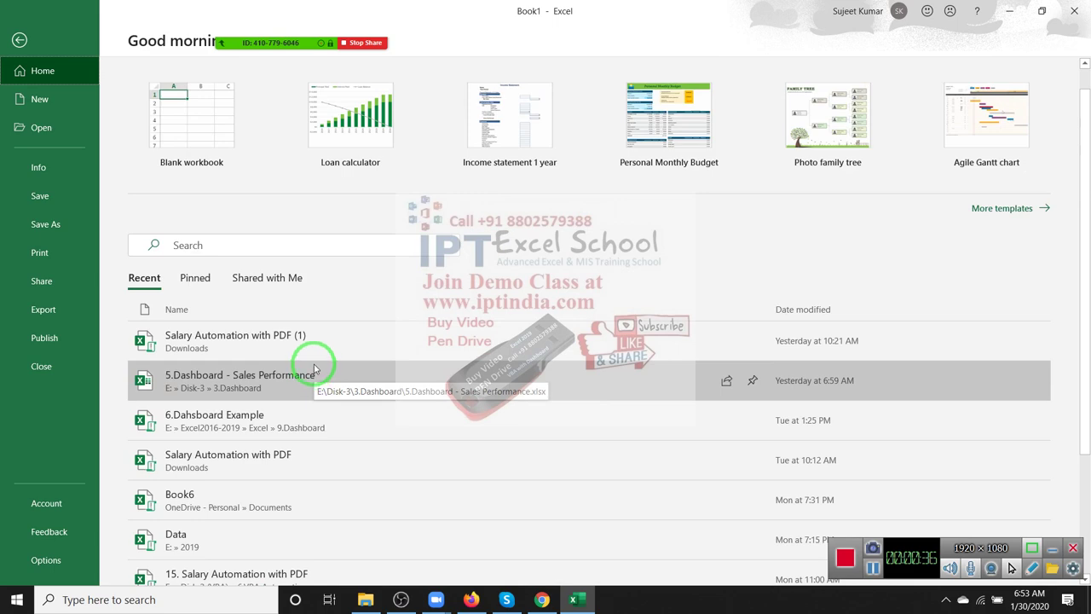
{"action": "scroll", "coordinate": [314, 368], "scroll_direction": "up", "scroll_amount": 1}
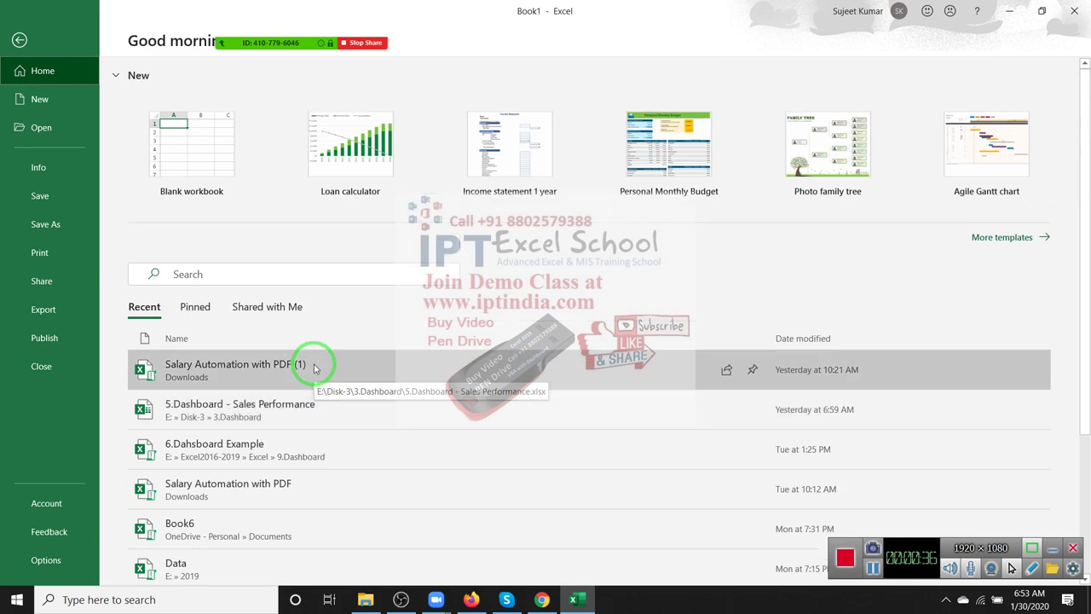
Step: Check the Pinned and Shared with Me lists, then go back to Recent
{"action": "left_click", "coordinate": [195, 309]}
{"action": "left_click", "coordinate": [275, 308]}
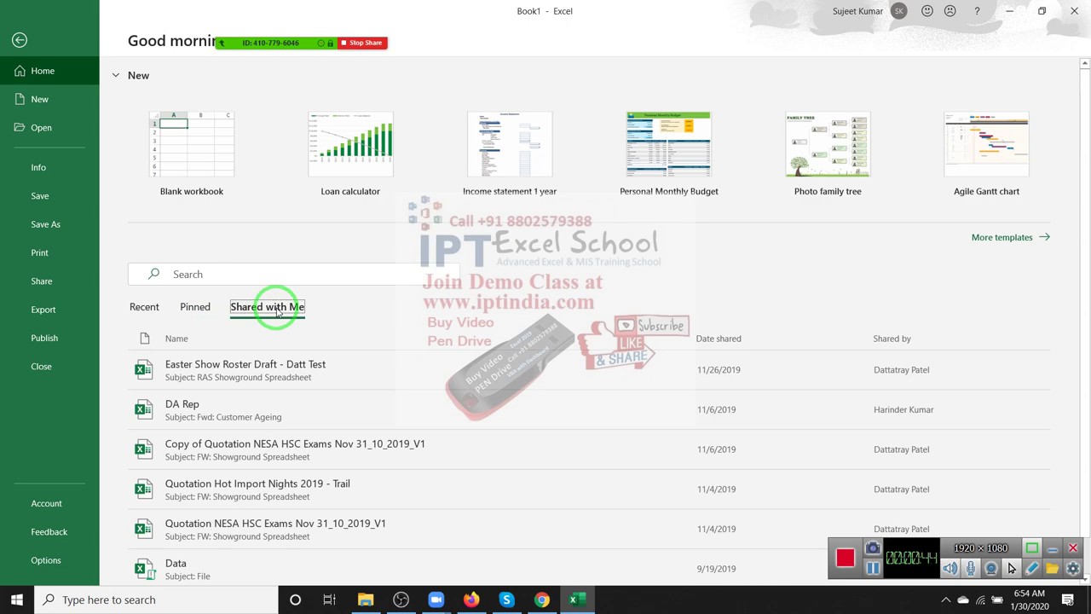
{"action": "scroll", "coordinate": [370, 419], "scroll_direction": "down", "scroll_amount": 1}
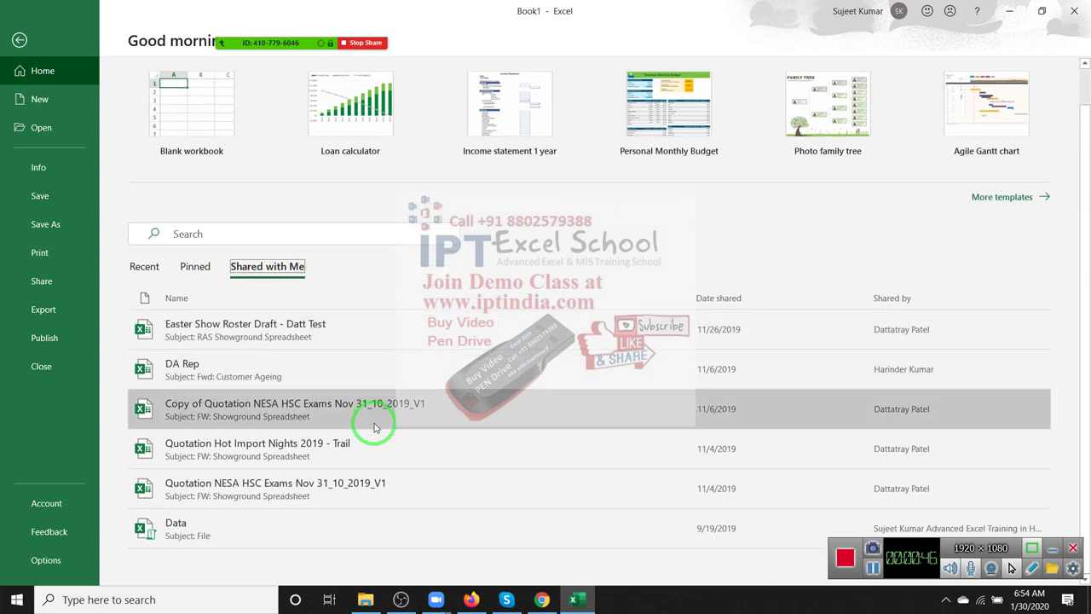
{"action": "left_click", "coordinate": [338, 529]}
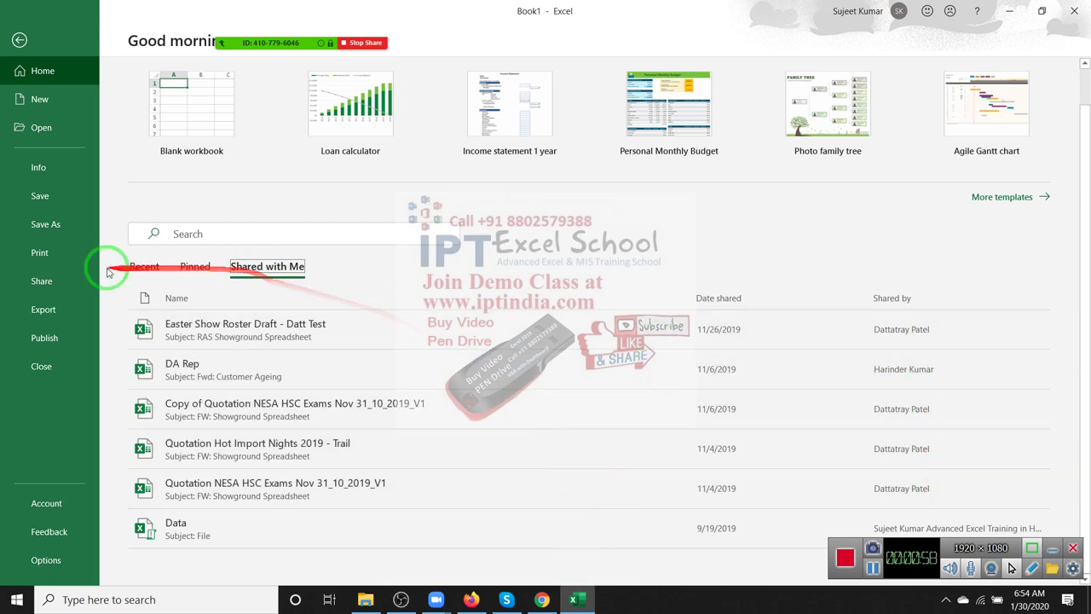
{"action": "left_click", "coordinate": [144, 266]}
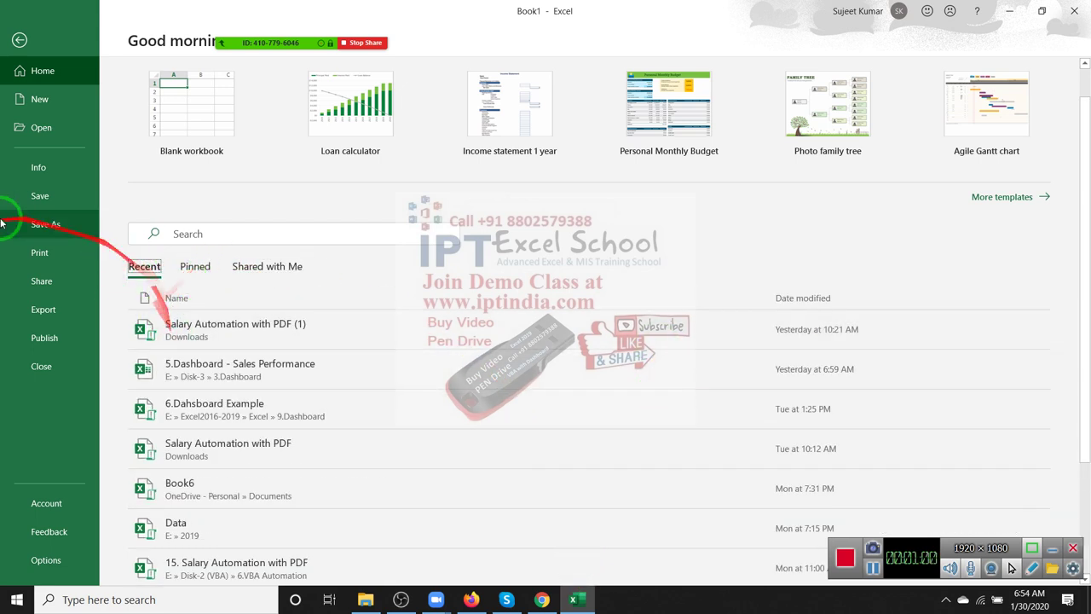
Step: Browse the New page templates, such as Loan calculator, Agile Gantt chart and Balance sheet
{"action": "left_click", "coordinate": [64, 100]}
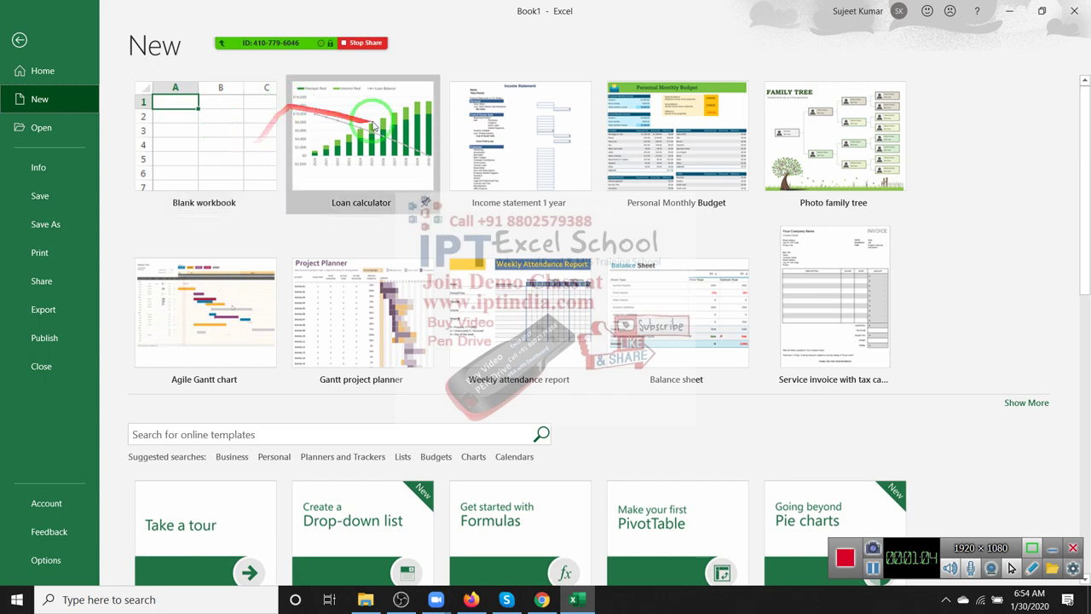
{"action": "scroll", "coordinate": [789, 386], "scroll_direction": "down", "scroll_amount": 3}
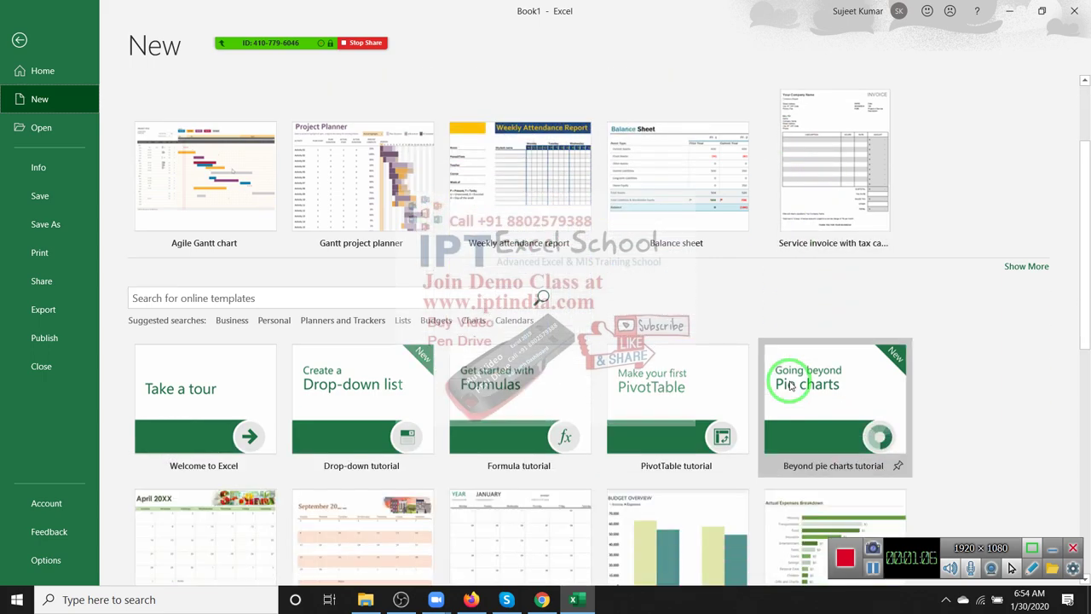
{"action": "scroll", "coordinate": [789, 385], "scroll_direction": "down", "scroll_amount": 1}
{"action": "scroll", "coordinate": [788, 384], "scroll_direction": "down", "scroll_amount": 3}
{"action": "scroll", "coordinate": [785, 381], "scroll_direction": "down", "scroll_amount": 2}
{"action": "scroll", "coordinate": [779, 377], "scroll_direction": "down", "scroll_amount": 3}
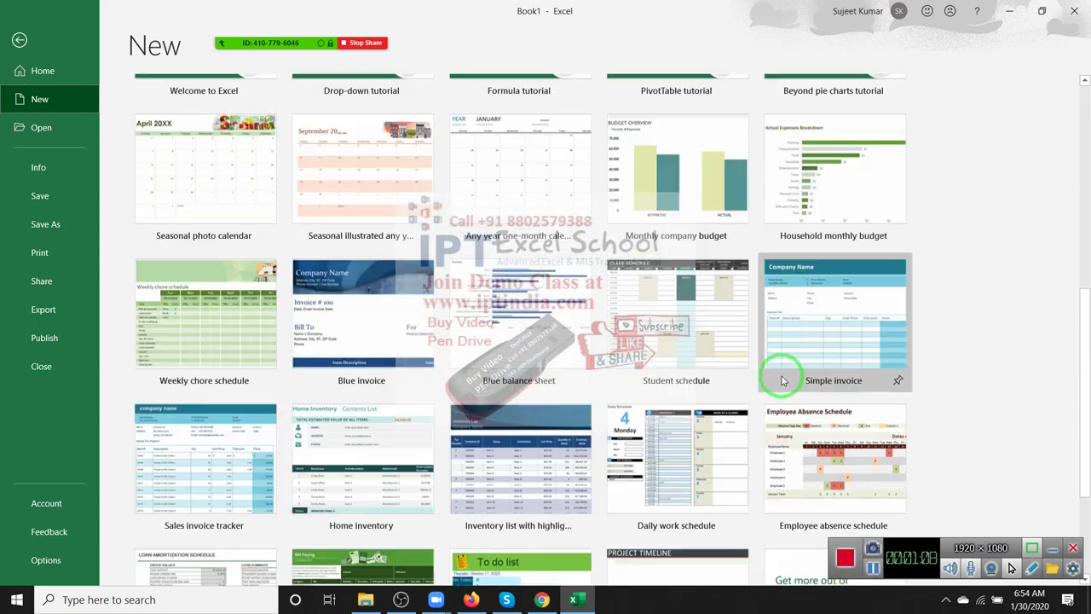
{"action": "scroll", "coordinate": [774, 373], "scroll_direction": "down", "scroll_amount": 3}
{"action": "scroll", "coordinate": [779, 366], "scroll_direction": "down", "scroll_amount": 1}
{"action": "scroll", "coordinate": [790, 375], "scroll_direction": "up", "scroll_amount": 4}
{"action": "scroll", "coordinate": [791, 375], "scroll_direction": "up", "scroll_amount": 2}
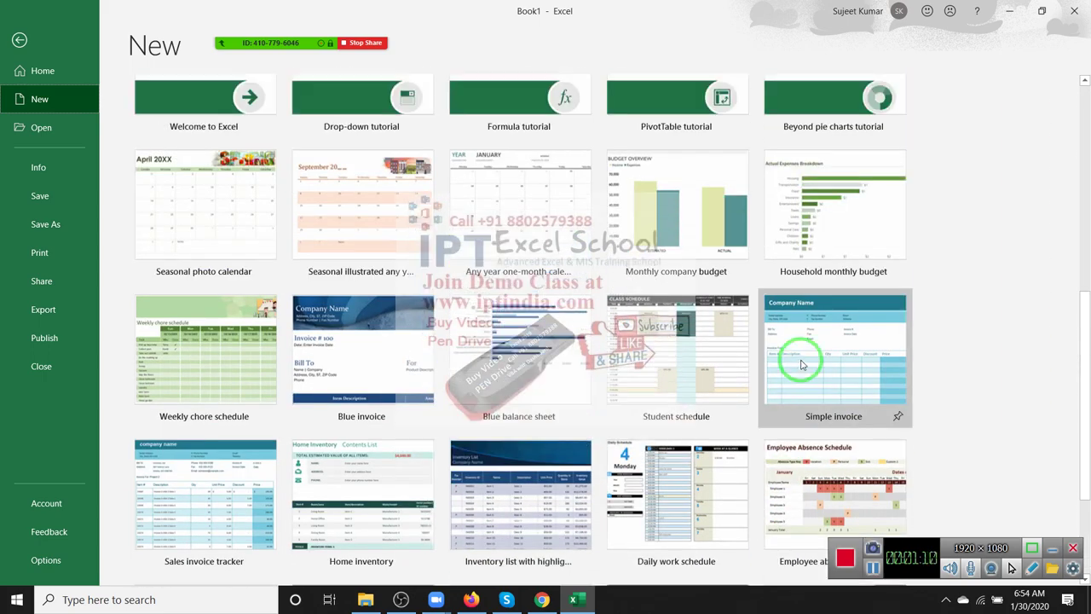
{"action": "scroll", "coordinate": [797, 367], "scroll_direction": "up", "scroll_amount": 2}
{"action": "scroll", "coordinate": [801, 364], "scroll_direction": "up", "scroll_amount": 1}
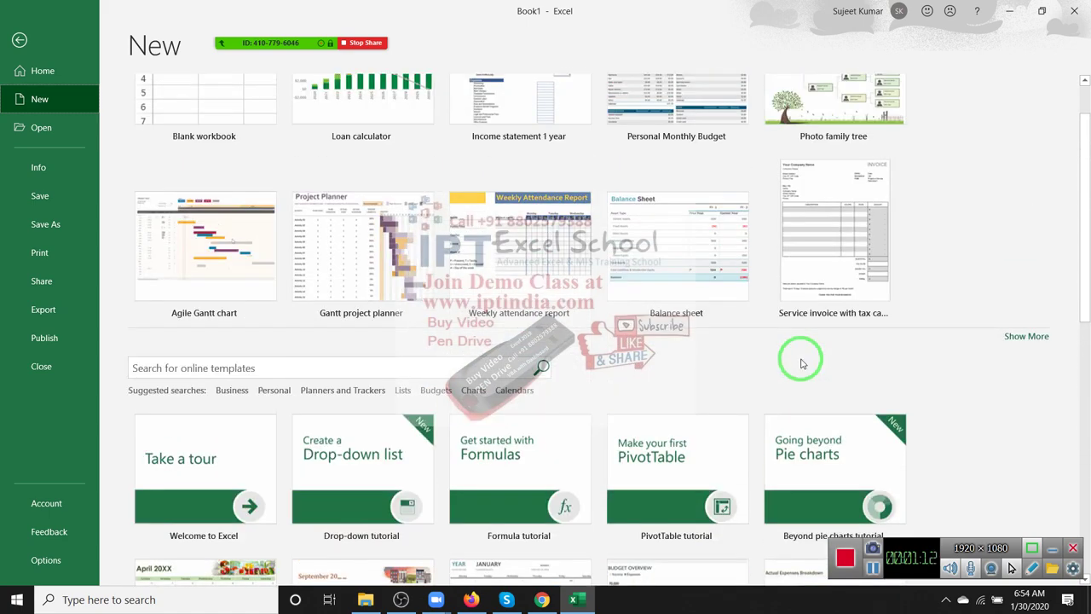
{"action": "scroll", "coordinate": [801, 364], "scroll_direction": "up", "scroll_amount": 1}
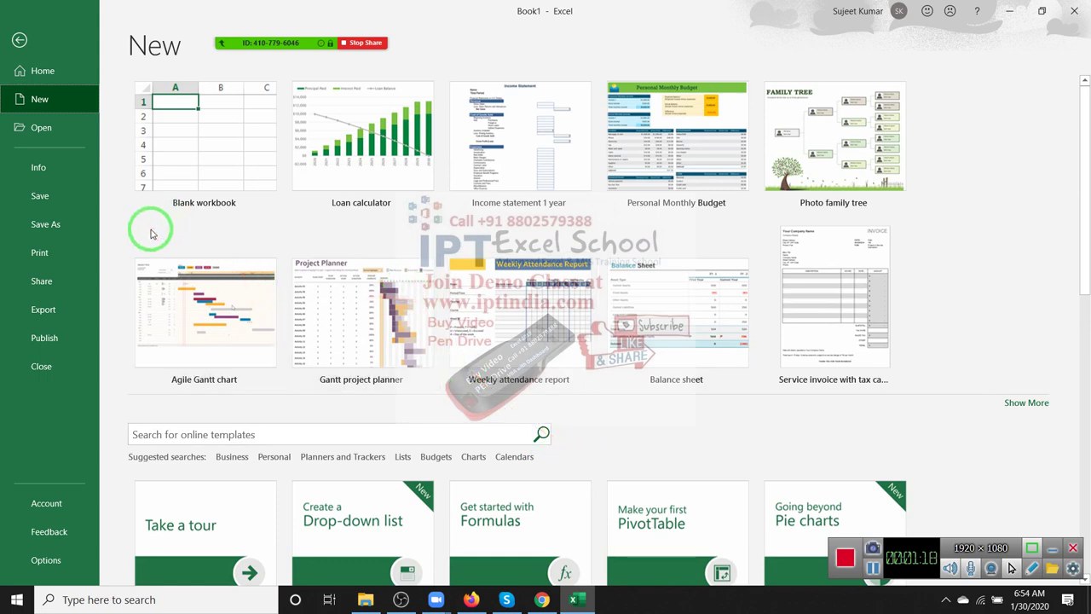
Step: Browse recent workbooks and the Folders list on the Open page, then switch to Info
{"action": "left_click", "coordinate": [44, 130]}
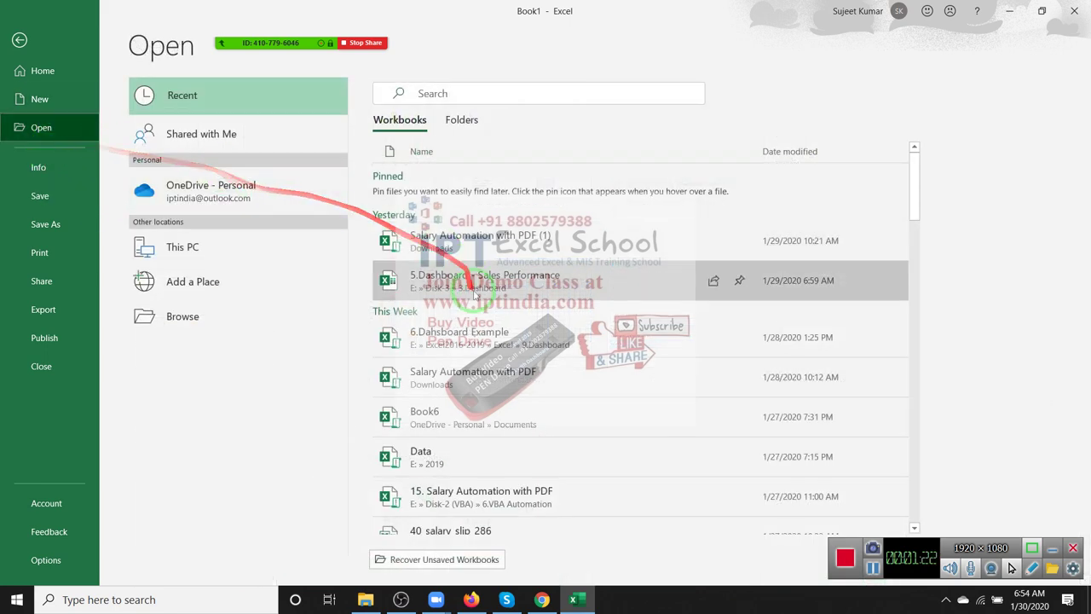
{"action": "scroll", "coordinate": [418, 277], "scroll_direction": "down", "scroll_amount": 2}
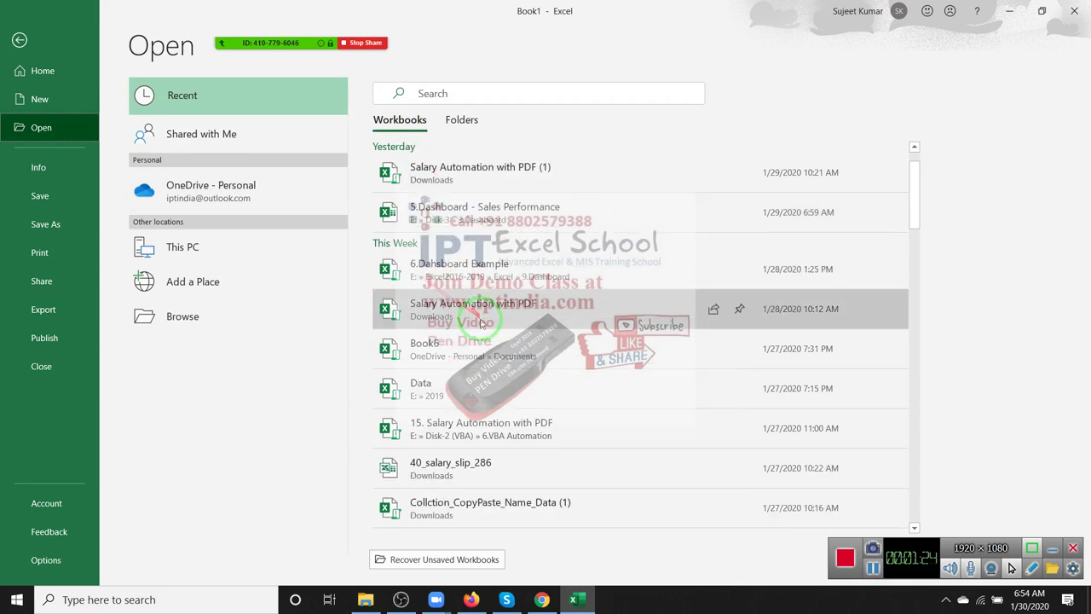
{"action": "scroll", "coordinate": [473, 341], "scroll_direction": "up", "scroll_amount": 2}
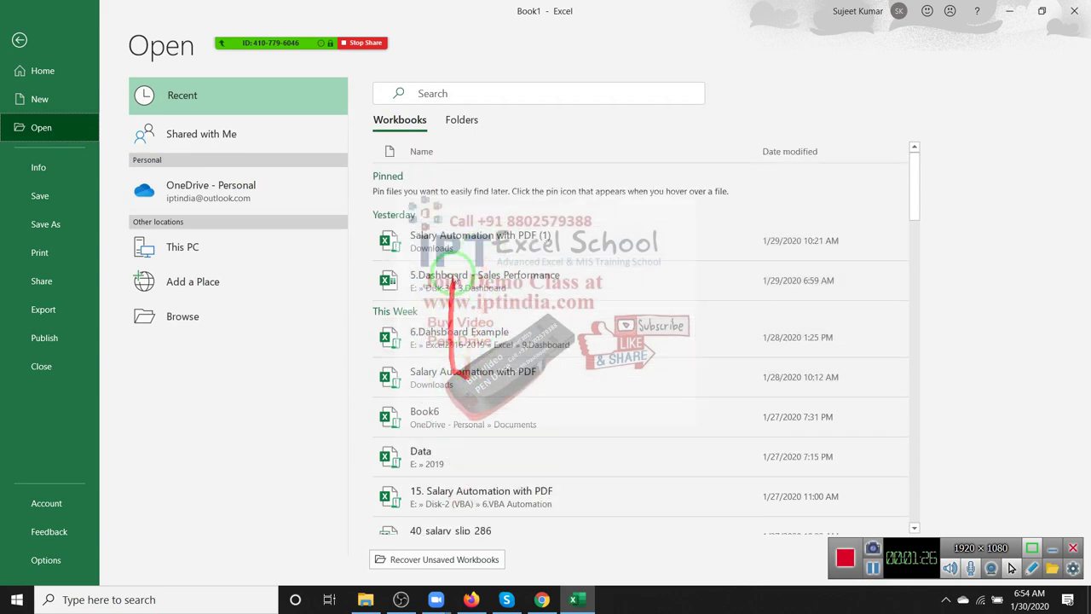
{"action": "left_click", "coordinate": [473, 121]}
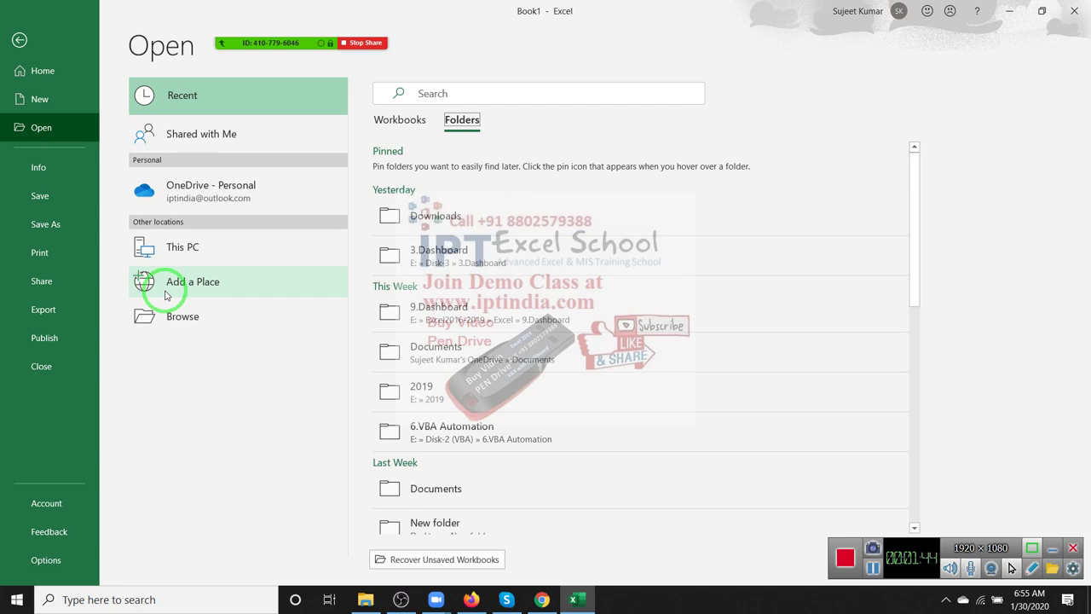
{"action": "left_click", "coordinate": [38, 169]}
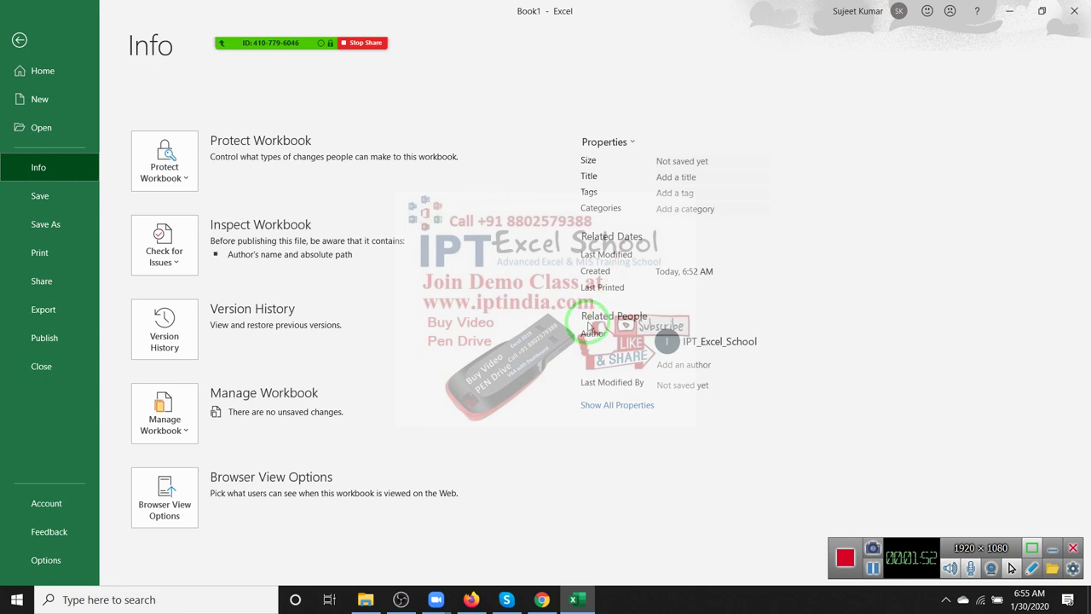
Step: Bring up Protect Workbook's Encrypt with Password prompt and close it without a password
{"action": "left_click", "coordinate": [195, 177]}
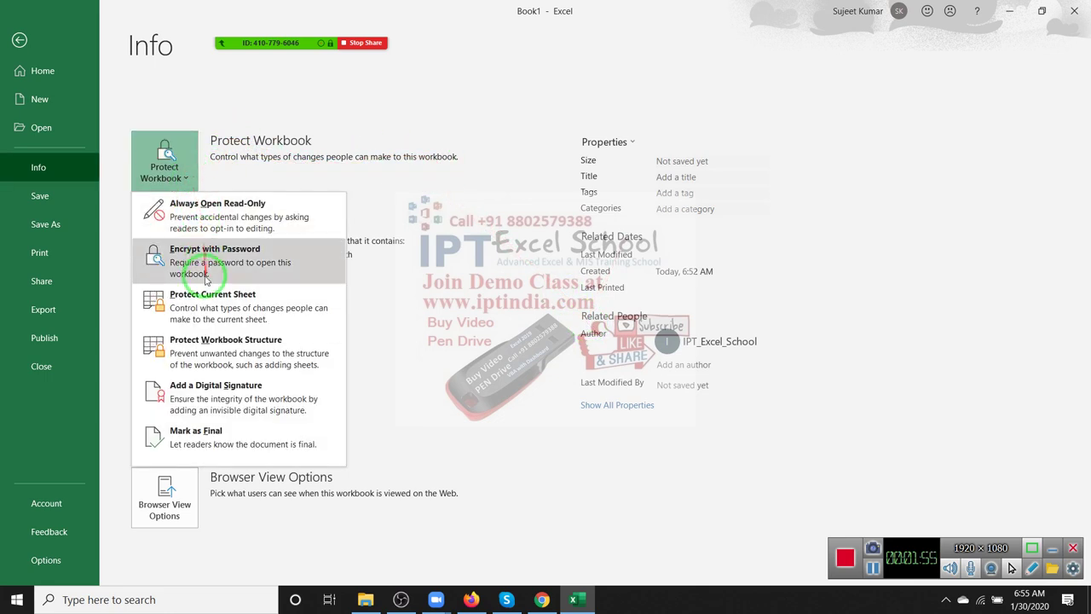
{"action": "left_click", "coordinate": [409, 243]}
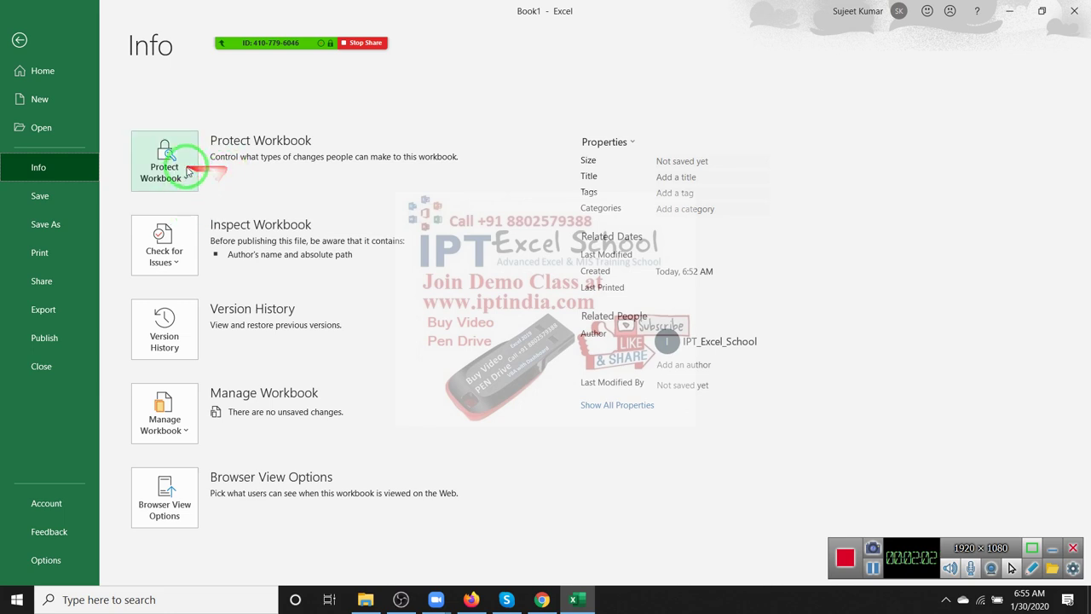
{"action": "left_click", "coordinate": [182, 179]}
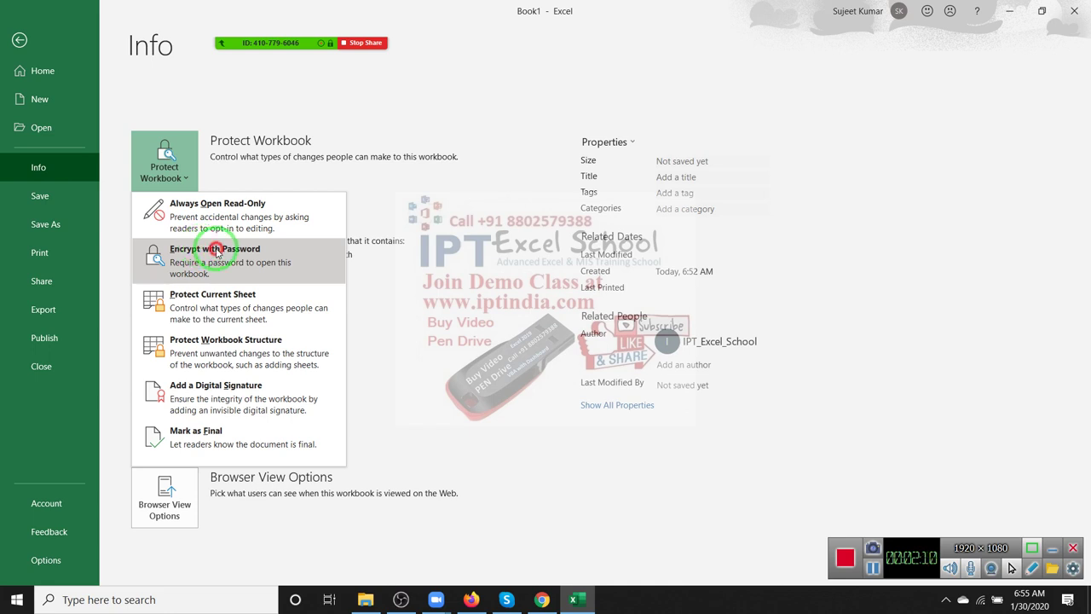
{"action": "left_click", "coordinate": [218, 249]}
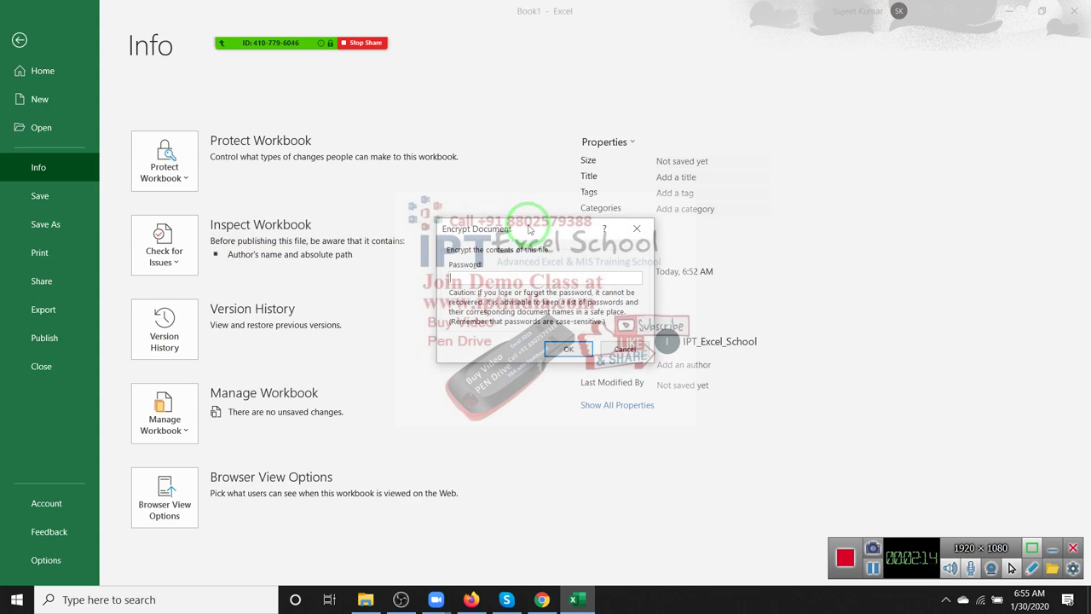
{"action": "left_click_drag", "start_coordinate": [529, 230], "coordinate": [467, 171]}
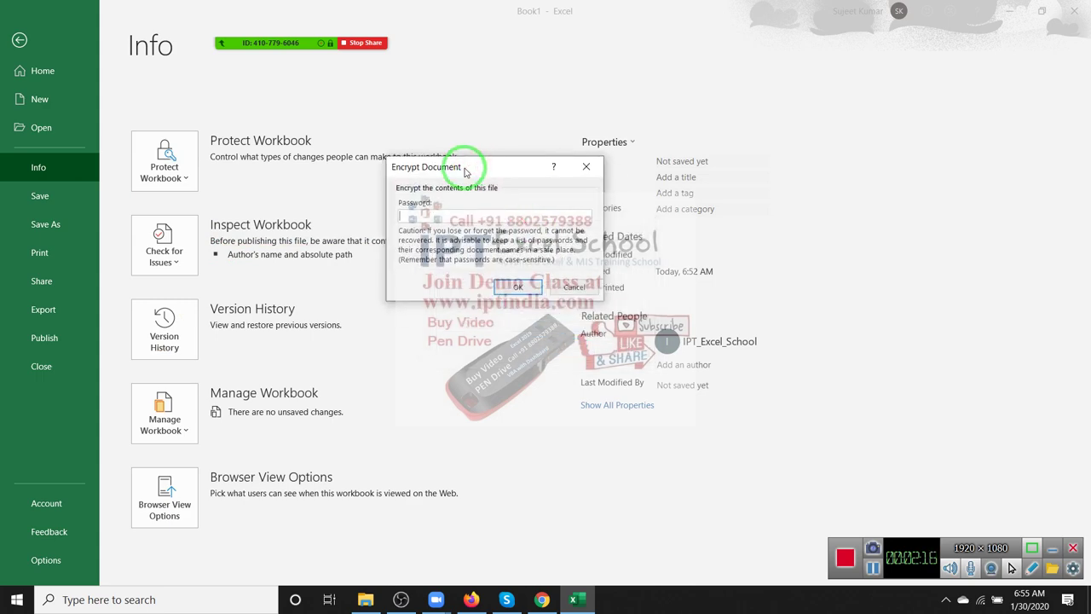
{"action": "left_click", "coordinate": [586, 166]}
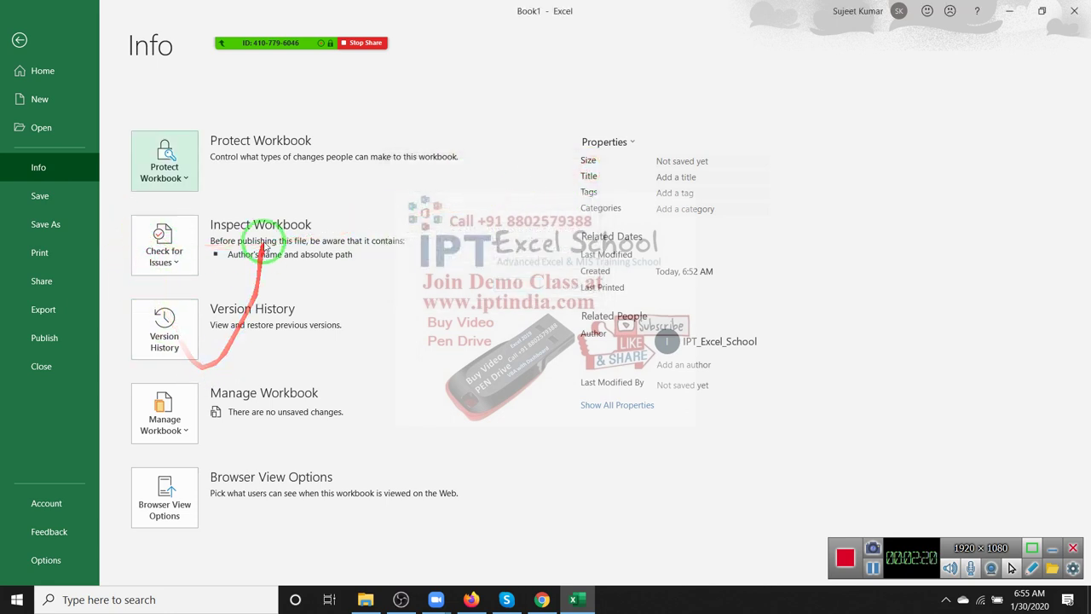
Step: Review Check for Issues, Version History and unsaved-workbook recovery options, dismissing each unchanged
{"action": "left_click", "coordinate": [169, 264]}
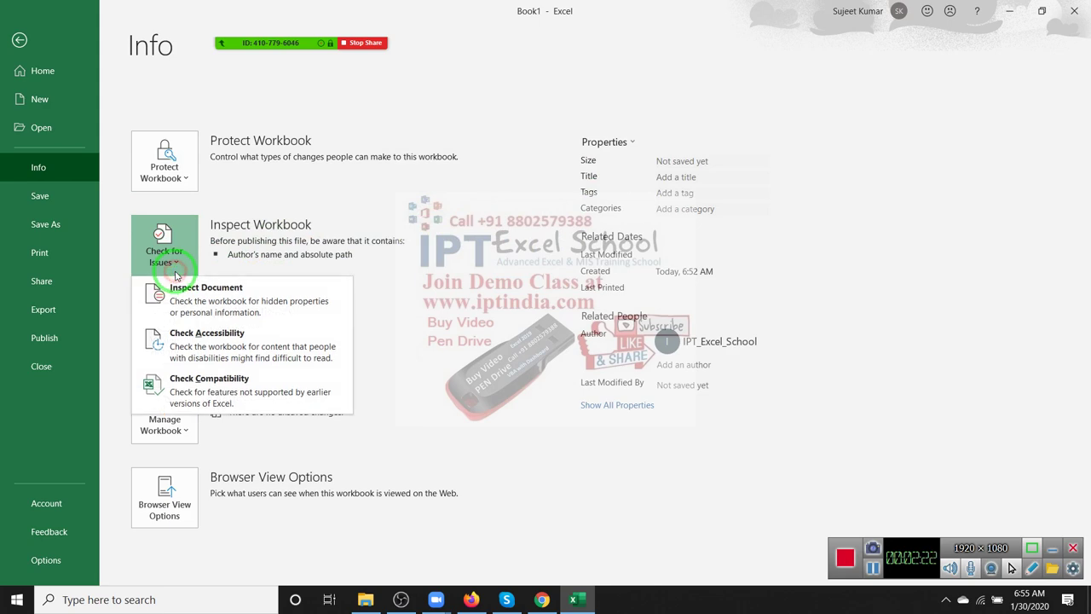
{"action": "left_click", "coordinate": [400, 339]}
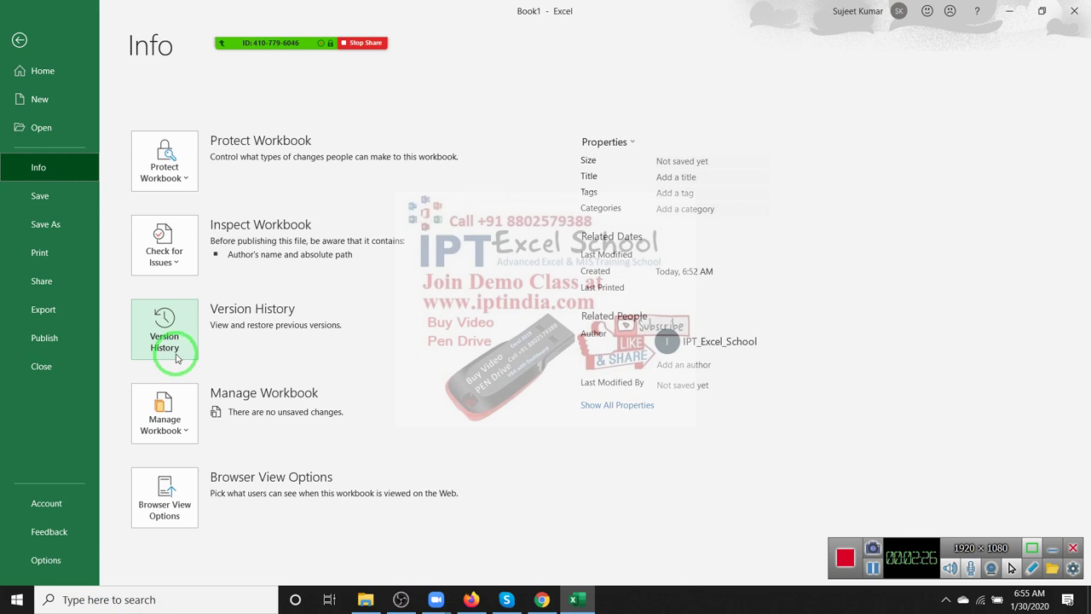
{"action": "left_click", "coordinate": [177, 357]}
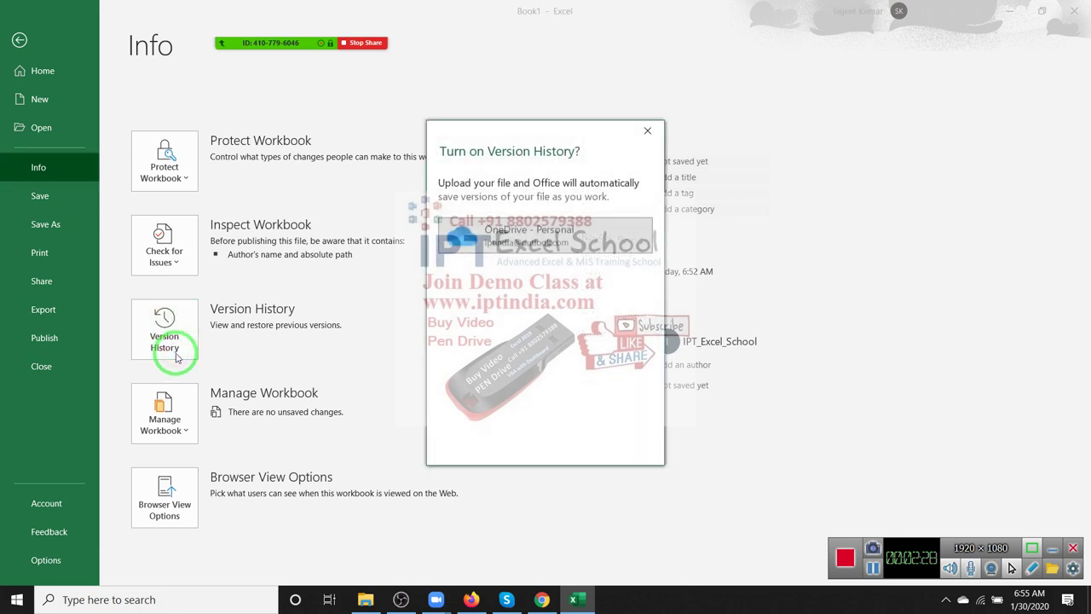
{"action": "left_click", "coordinate": [648, 131]}
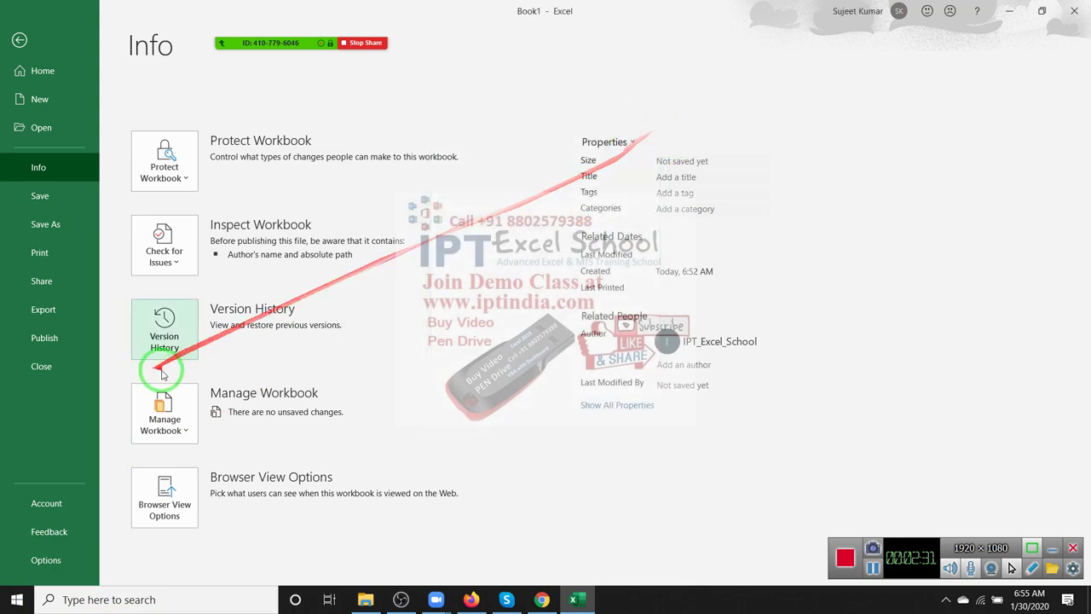
{"action": "left_click", "coordinate": [183, 432]}
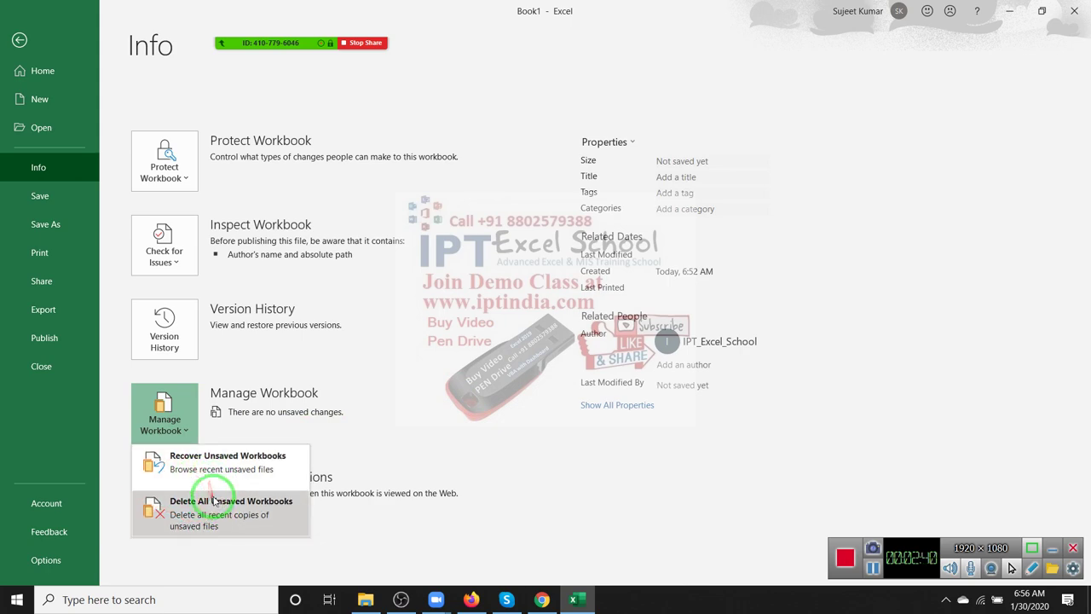
{"action": "left_click", "coordinate": [370, 397]}
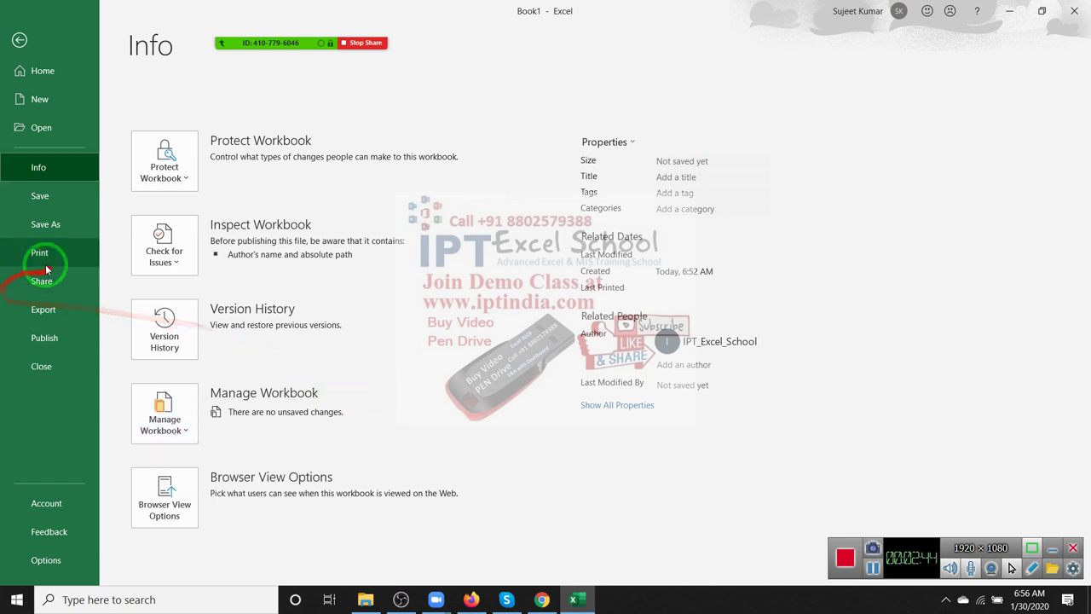
Step: View the Save As locations, then show the Print page with the EPSON L380 printer
{"action": "left_click", "coordinate": [46, 199]}
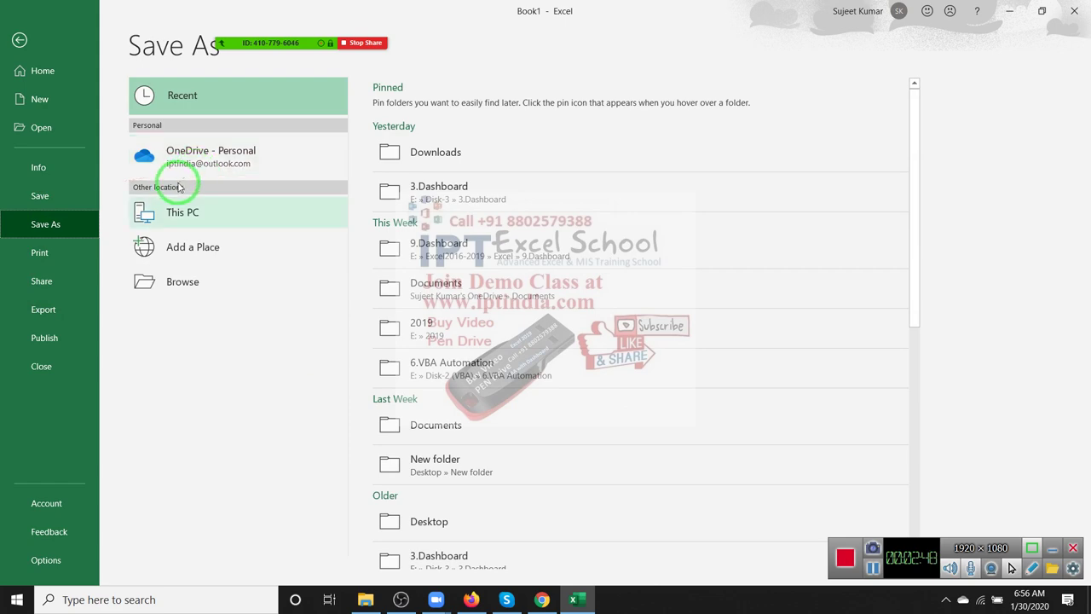
{"action": "left_click", "coordinate": [86, 253]}
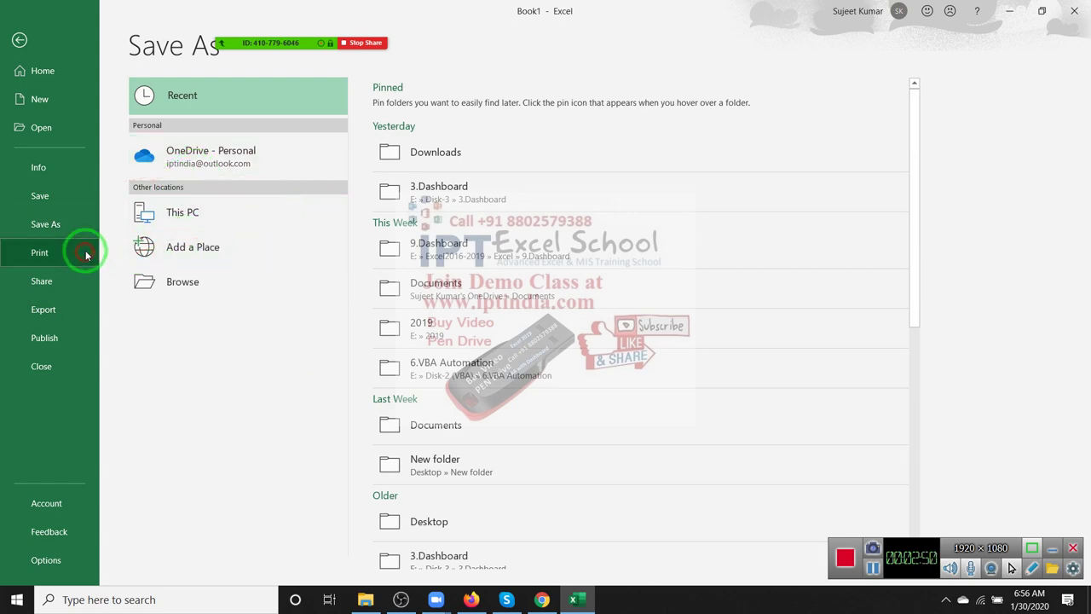
{"action": "left_click_drag", "start_coordinate": [85, 253], "coordinate": [377, 255]}
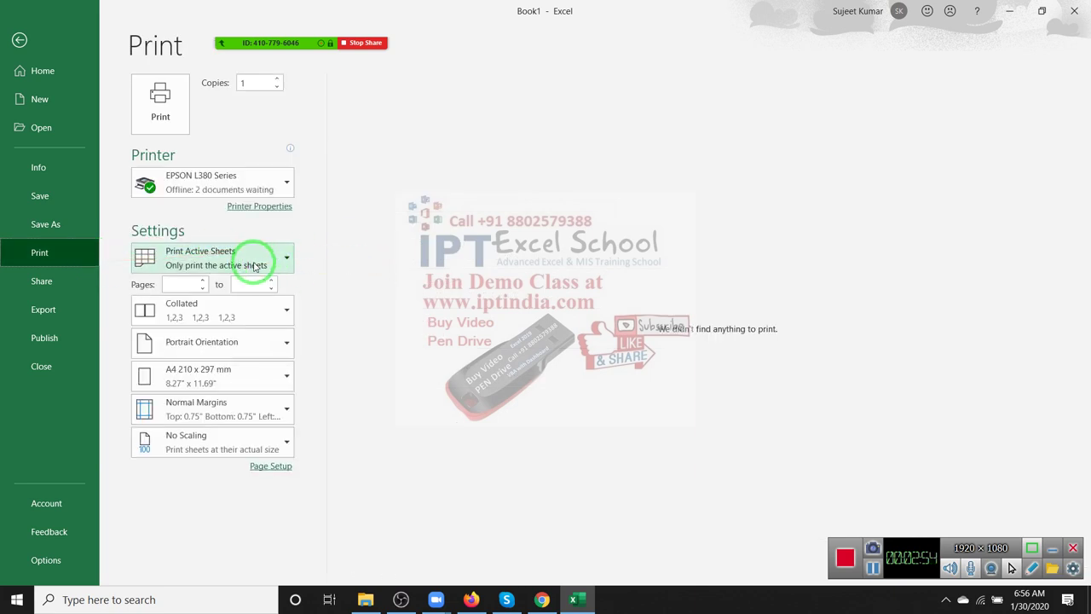
Step: Review the printer, Print Active Sheets and collation dropdowns without changing them
{"action": "left_click", "coordinate": [218, 190]}
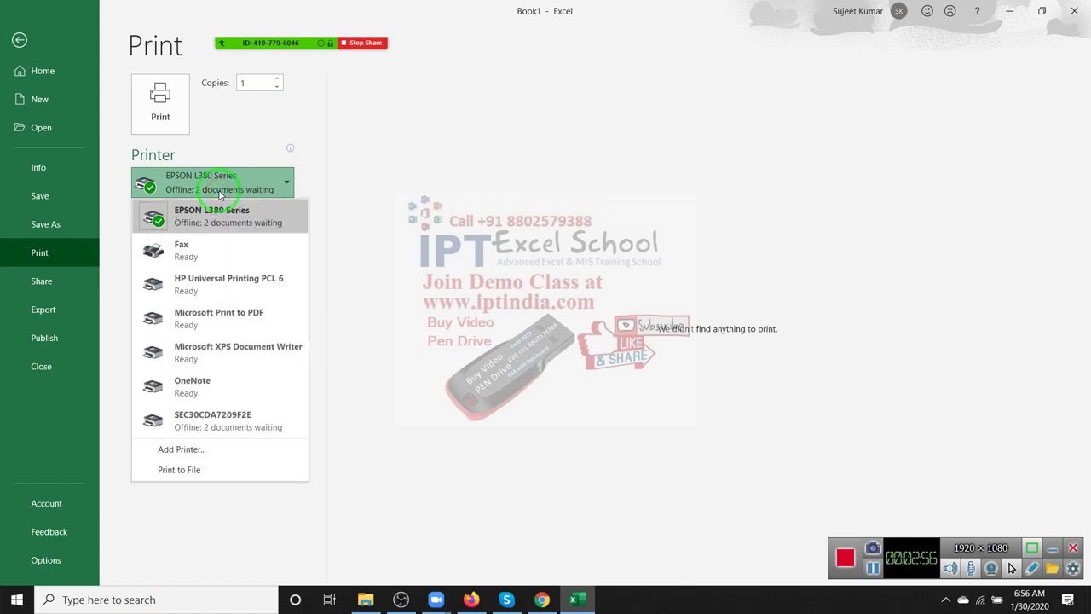
{"action": "left_click", "coordinate": [321, 184]}
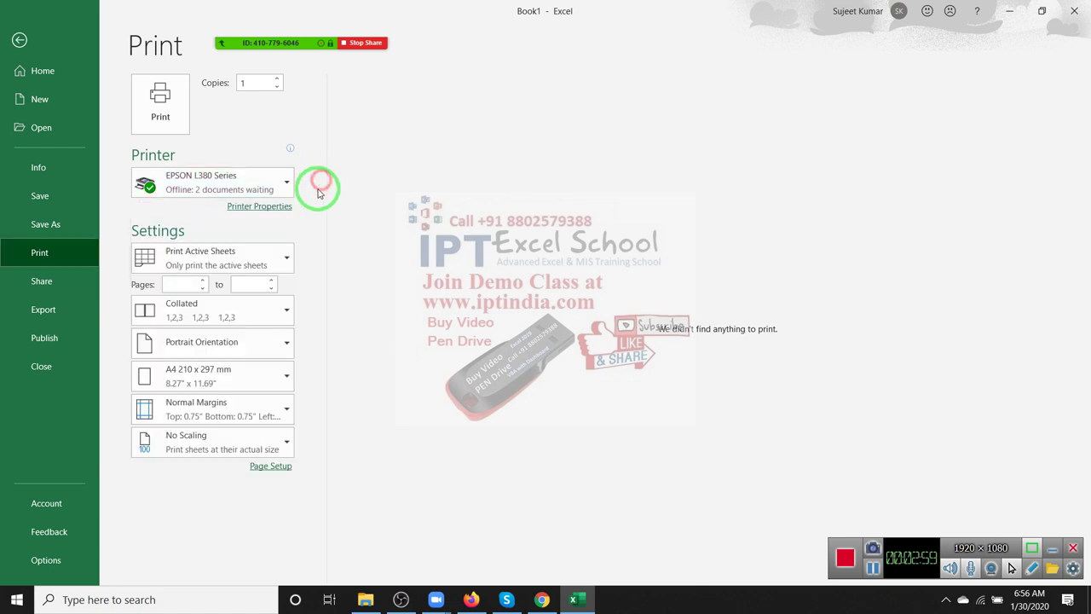
{"action": "left_click", "coordinate": [269, 250]}
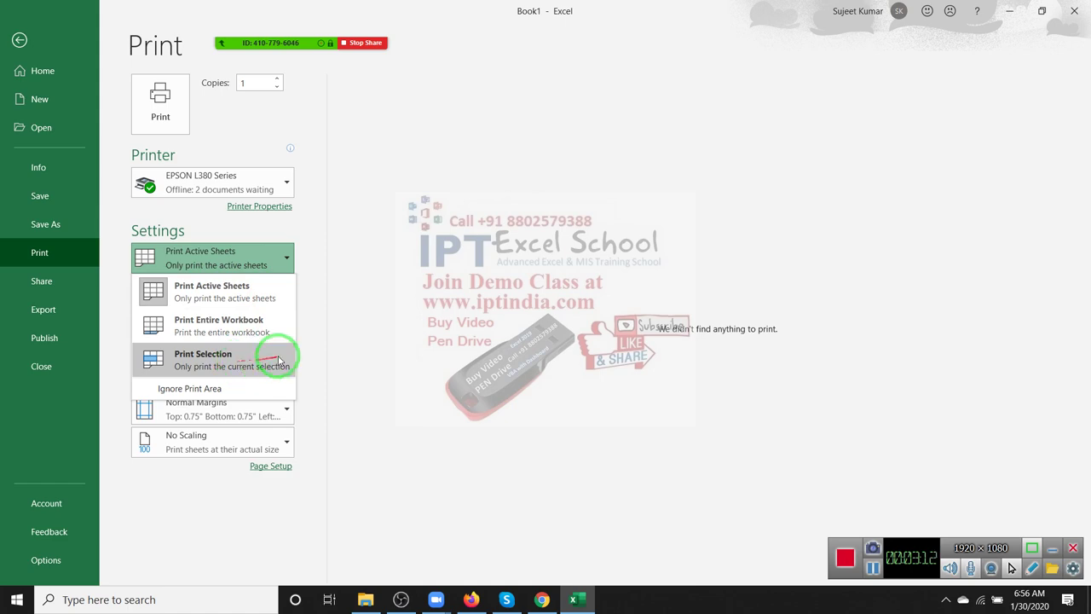
{"action": "left_click", "coordinate": [325, 297]}
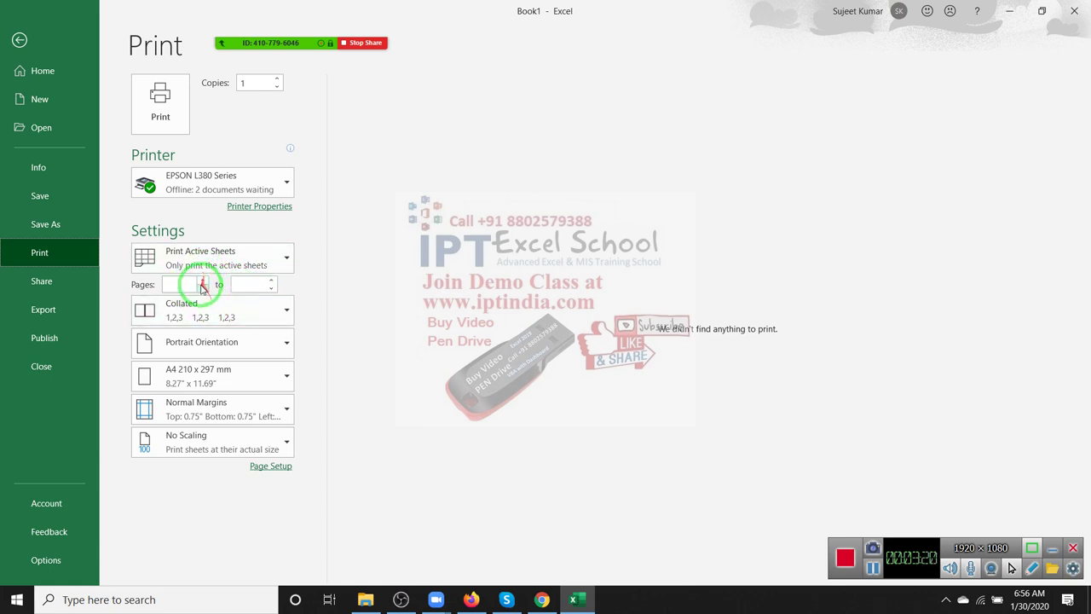
{"action": "left_click", "coordinate": [265, 312]}
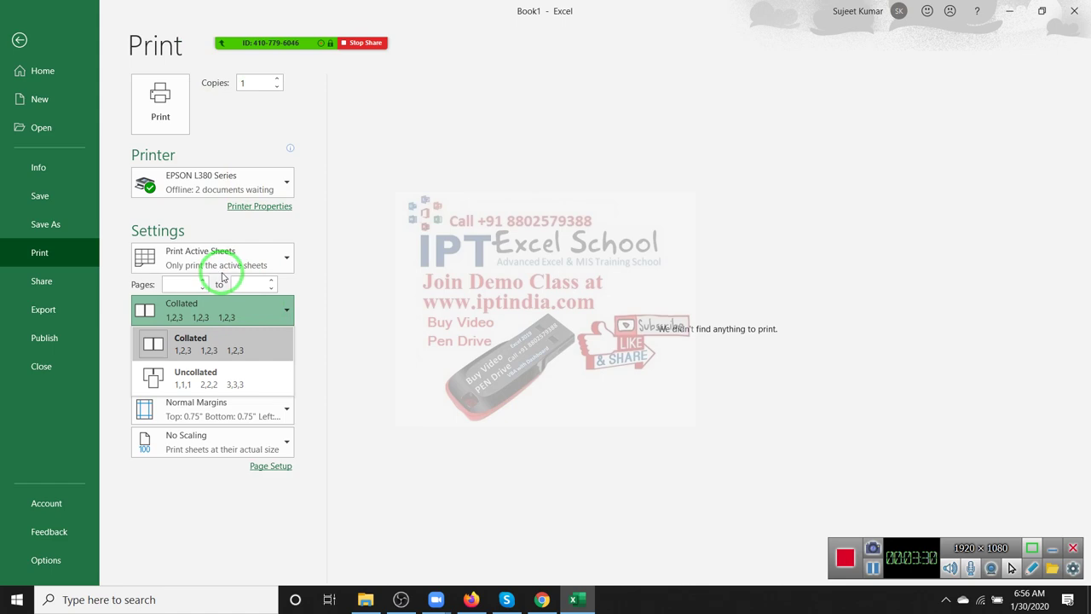
{"action": "left_click", "coordinate": [335, 313]}
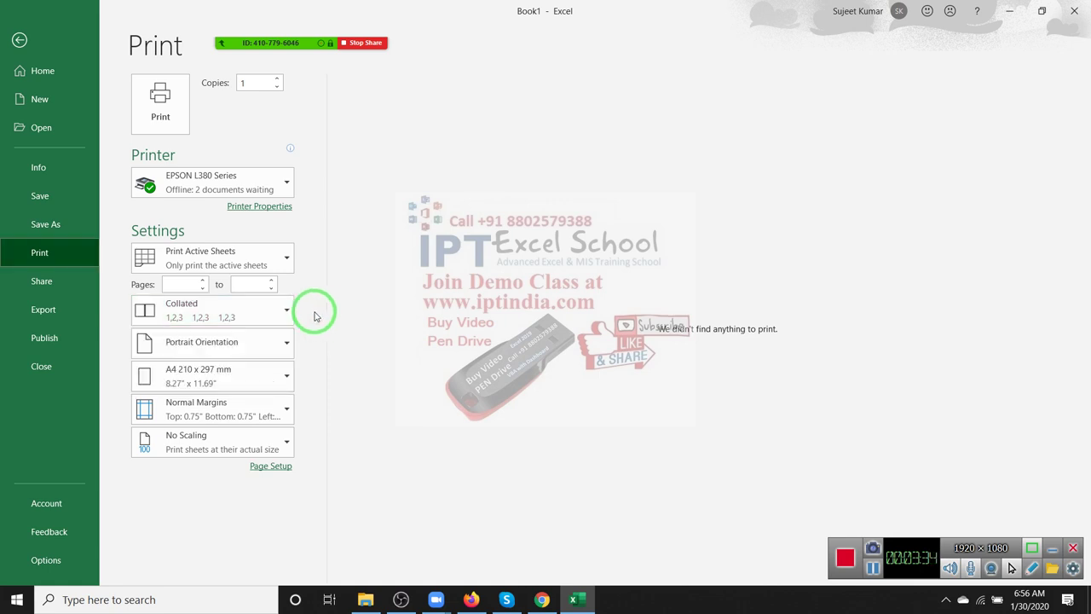
Step: Set Copies to 4 and the page range from 1 to 5
{"action": "left_click_drag", "start_coordinate": [286, 300], "coordinate": [268, 81]}
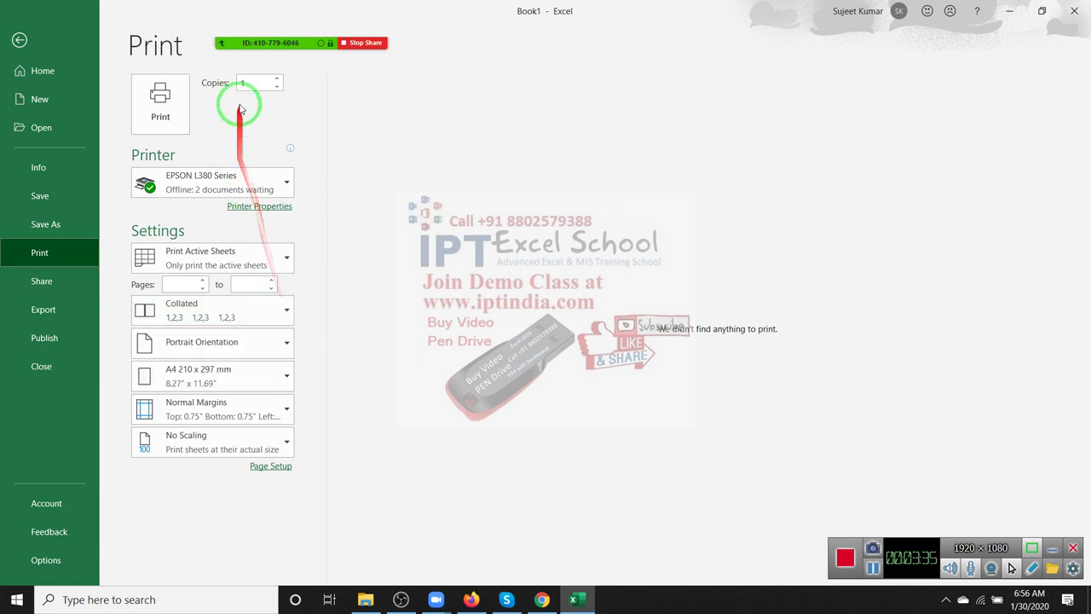
{"action": "left_click", "coordinate": [277, 79]}
{"action": "left_click", "coordinate": [277, 79]}
{"action": "left_click", "coordinate": [277, 80]}
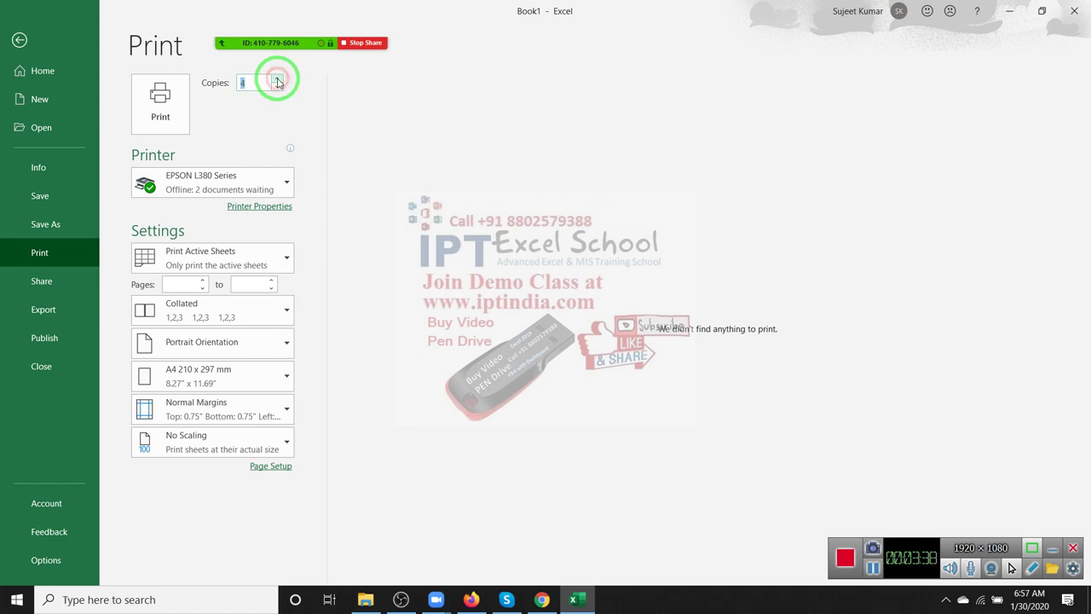
{"action": "left_click_drag", "start_coordinate": [268, 91], "coordinate": [216, 328]}
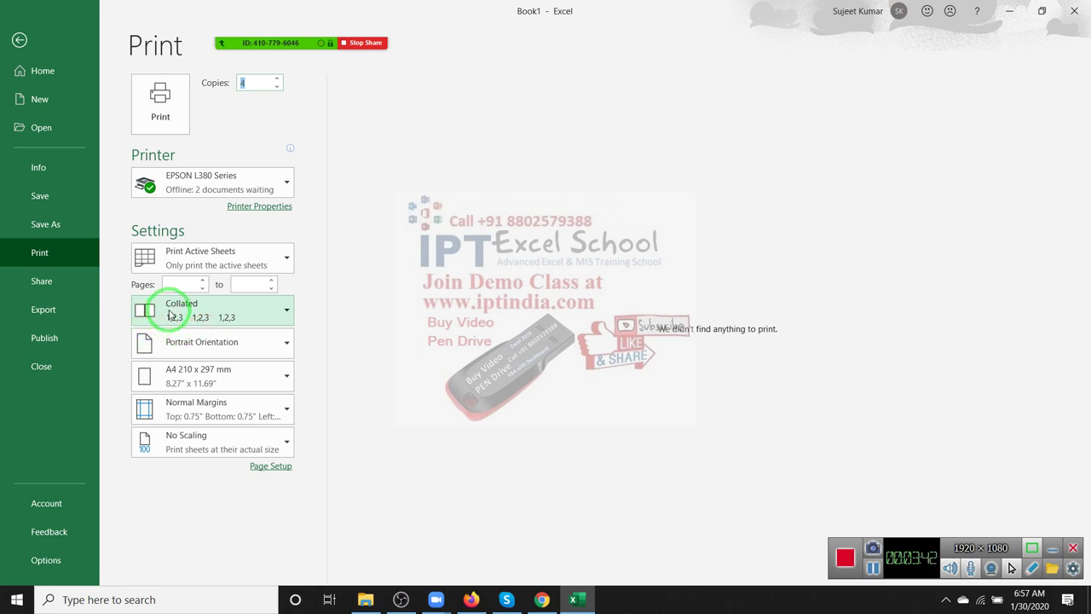
{"action": "left_click", "coordinate": [203, 282]}
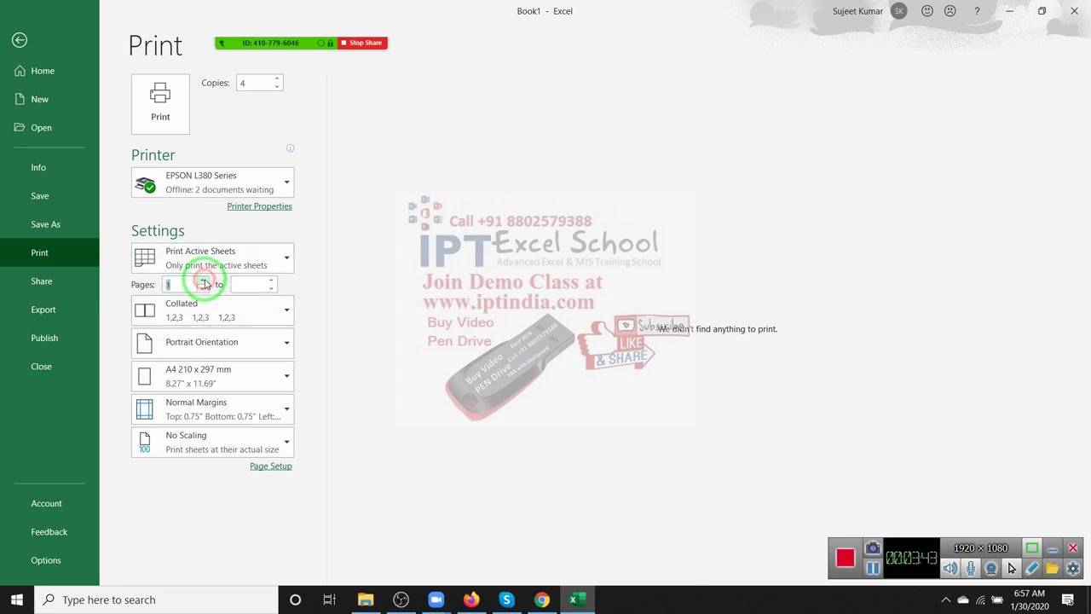
{"action": "left_click", "coordinate": [269, 279]}
{"action": "left_click", "coordinate": [268, 280]}
{"action": "left_click", "coordinate": [269, 279]}
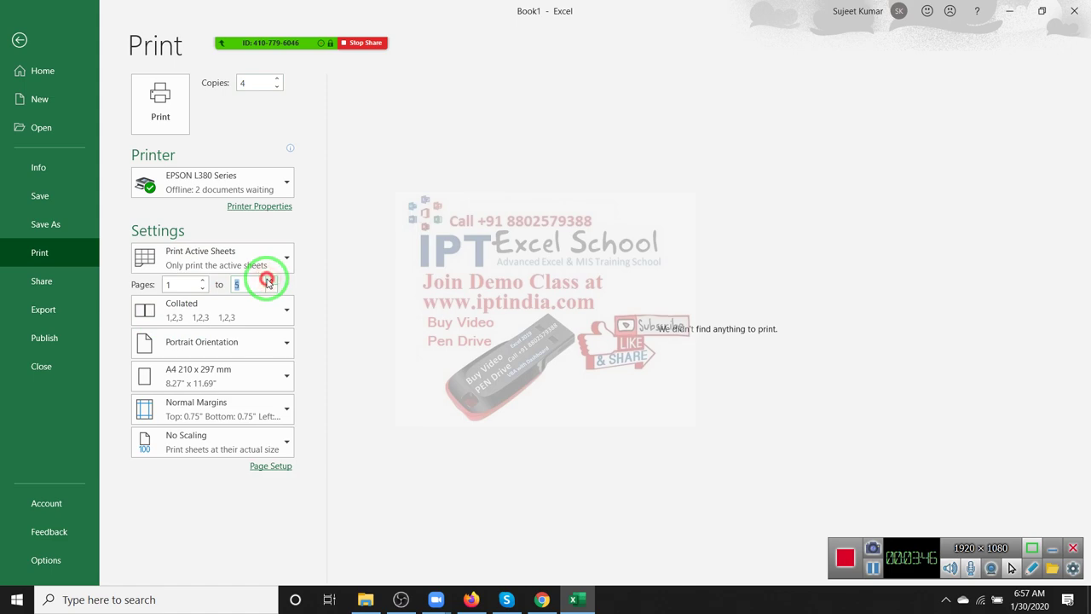
{"action": "left_click", "coordinate": [268, 279]}
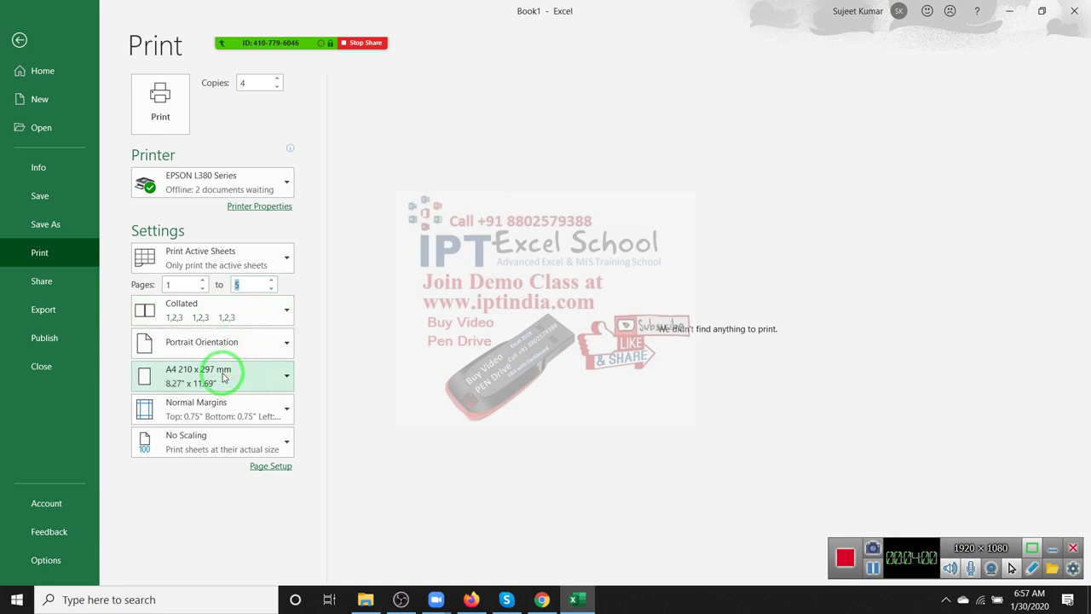
Step: Recheck the collation choices, leaving Collated selected, and view the orientation options
{"action": "left_click", "coordinate": [219, 300]}
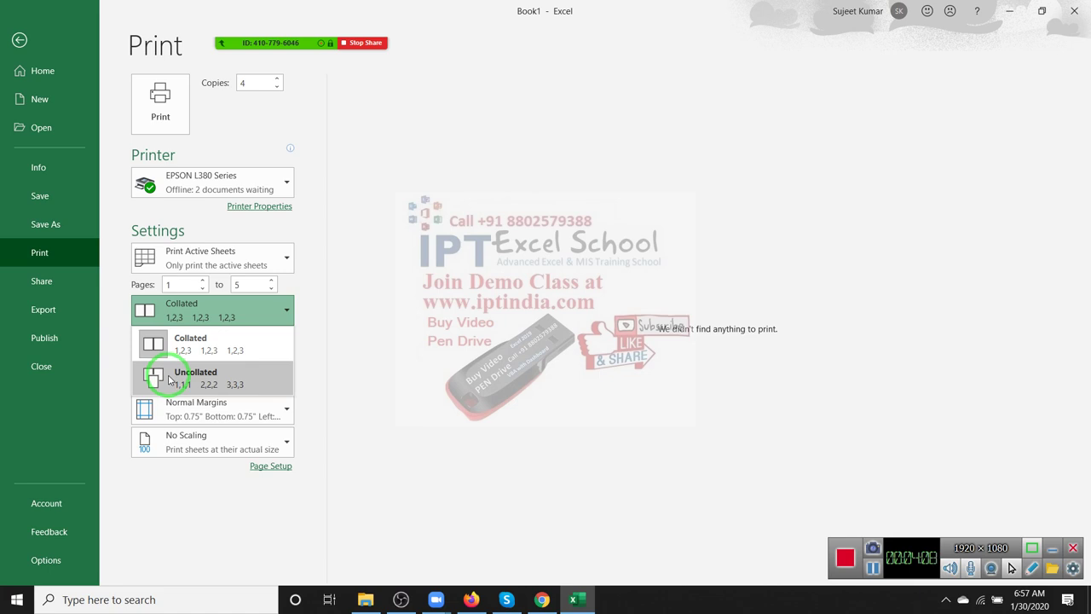
{"action": "left_click", "coordinate": [357, 362]}
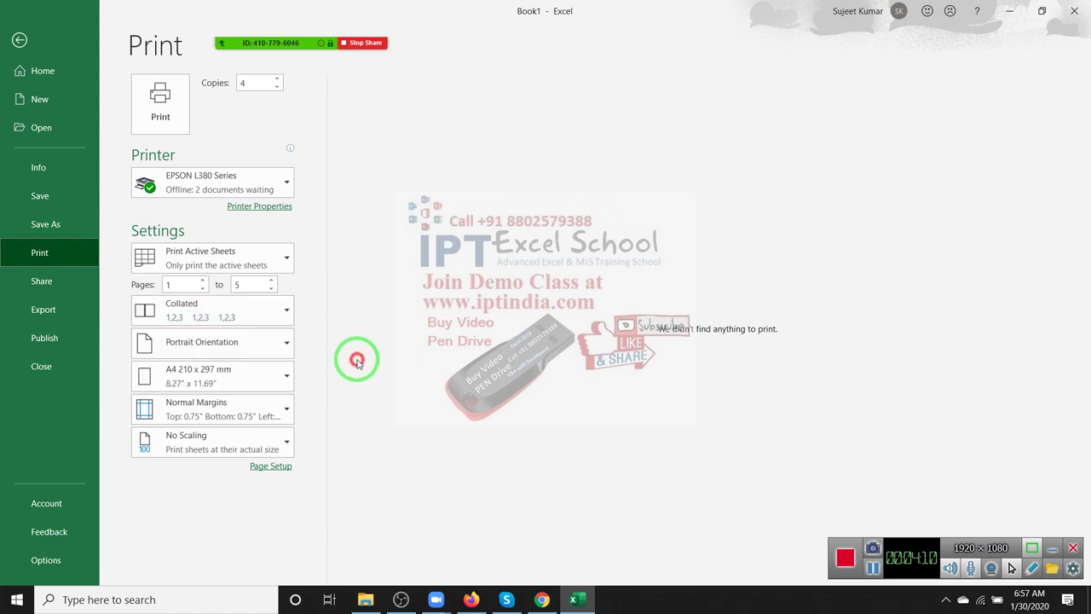
{"action": "left_click", "coordinate": [285, 345]}
{"action": "left_click", "coordinate": [341, 353]}
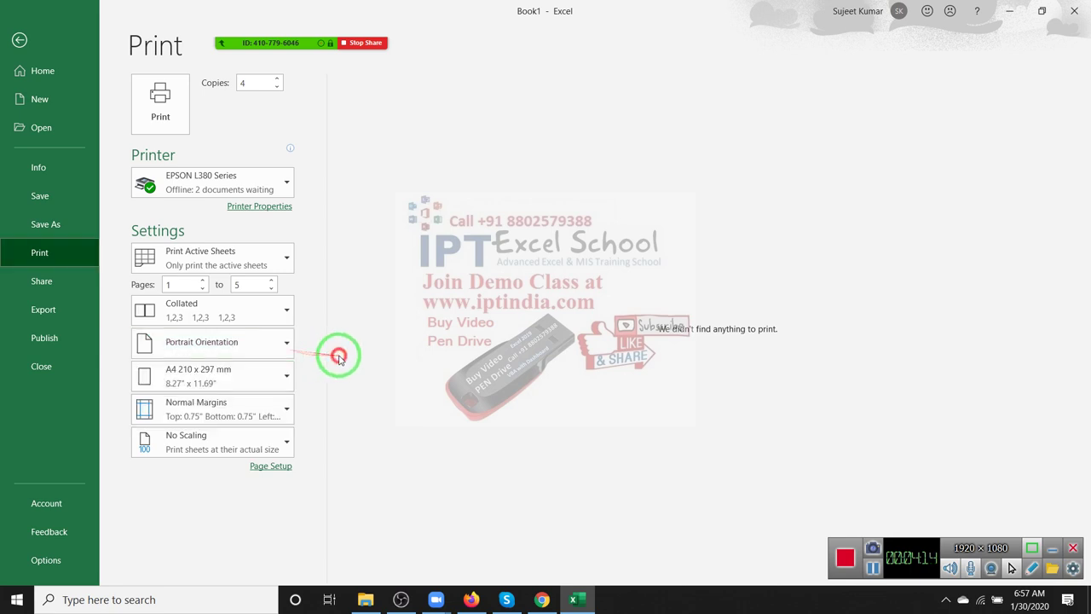
{"action": "left_click", "coordinate": [287, 375]}
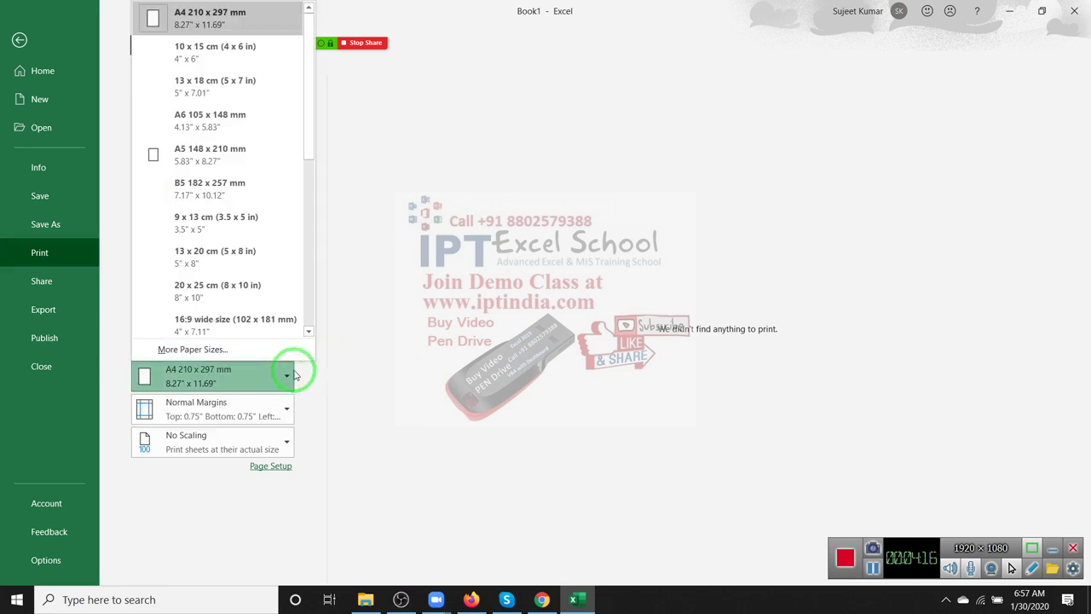
{"action": "left_click", "coordinate": [351, 378]}
{"action": "left_click", "coordinate": [290, 402]}
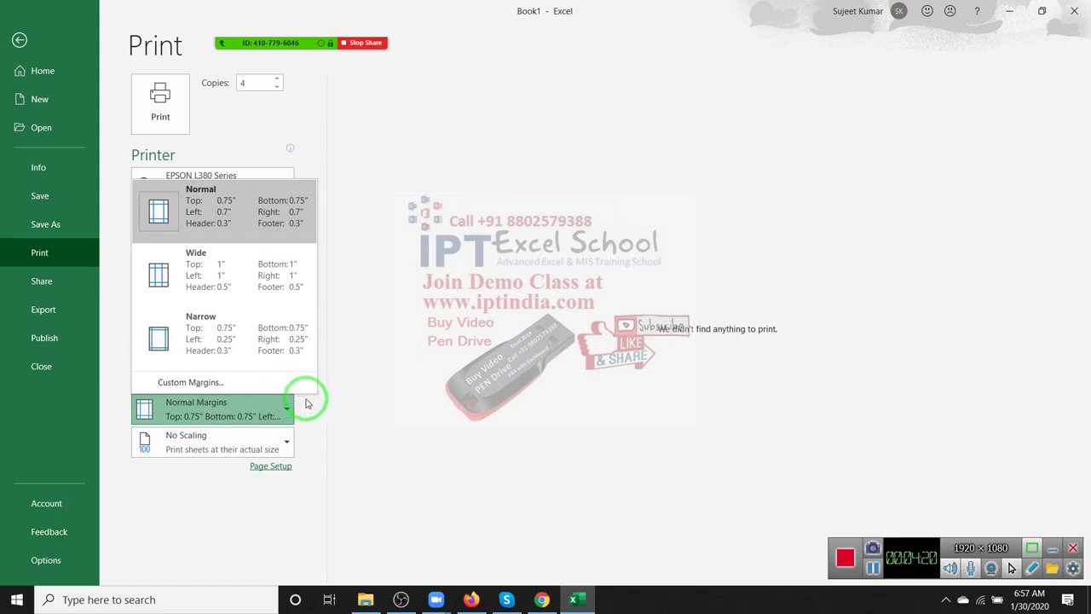
{"action": "left_click", "coordinate": [340, 408]}
{"action": "left_click", "coordinate": [262, 435]}
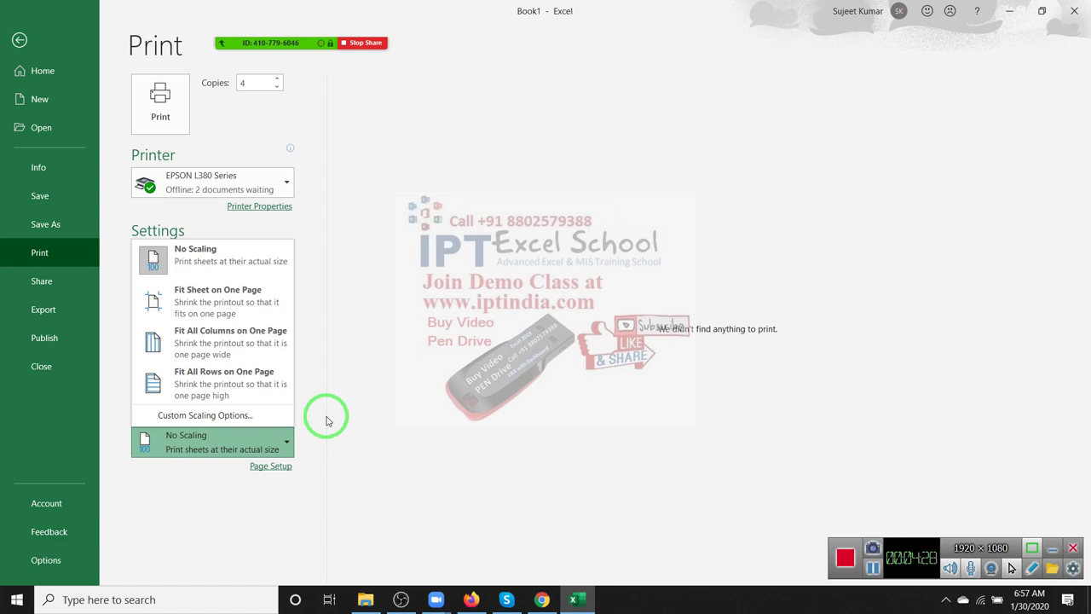
{"action": "left_click", "coordinate": [326, 419]}
{"action": "left_click", "coordinate": [284, 415]}
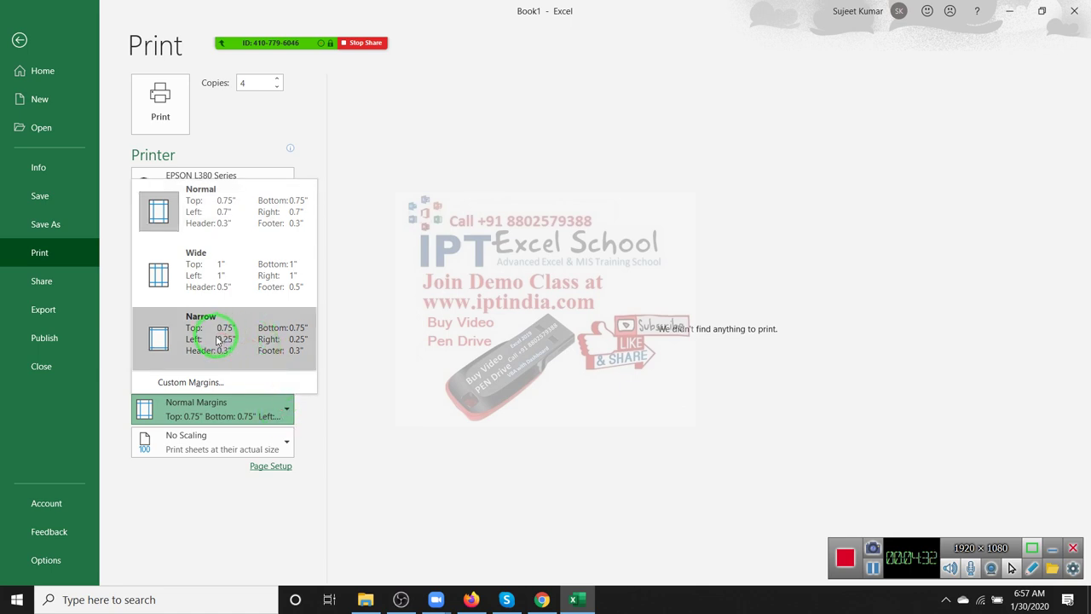
{"action": "left_click_drag", "start_coordinate": [204, 337], "coordinate": [252, 268]}
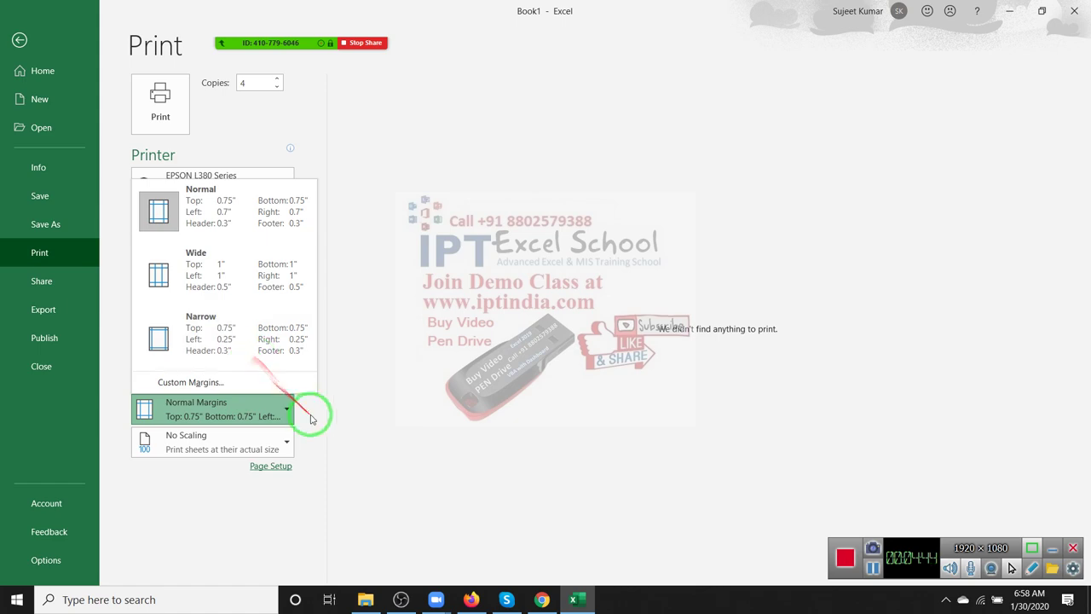
{"action": "left_click", "coordinate": [333, 435]}
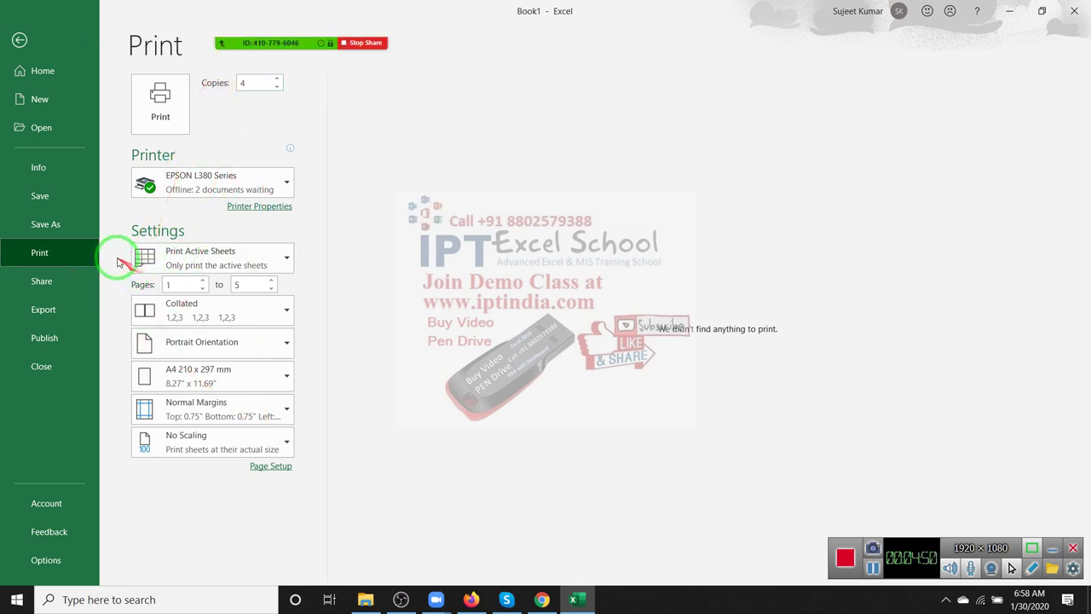
Step: Open the Share prompt, close it, and return to the File home page
{"action": "left_click", "coordinate": [59, 286]}
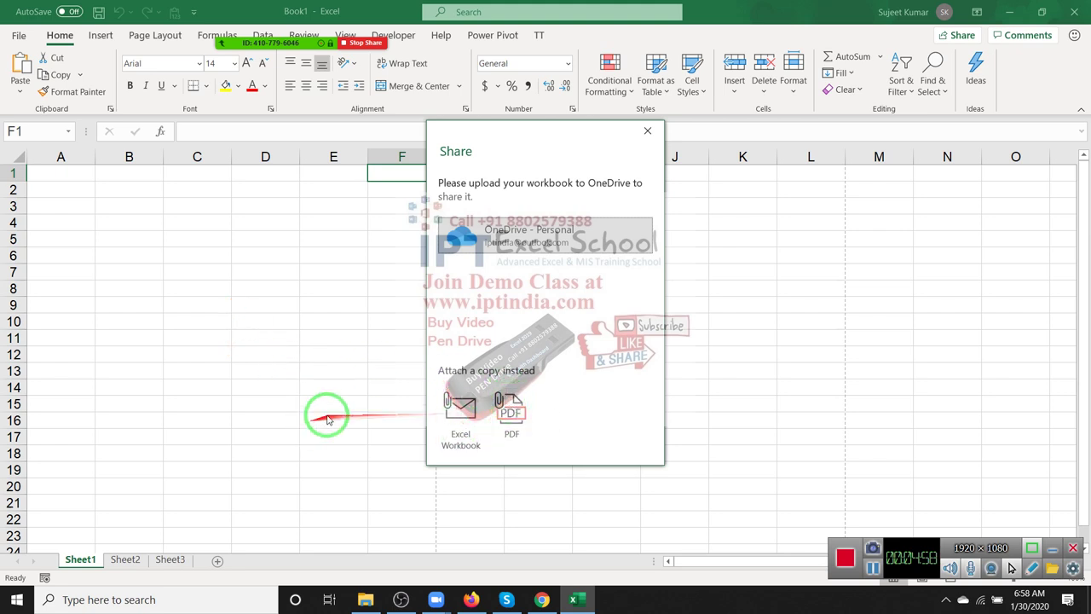
{"action": "left_click", "coordinate": [648, 131]}
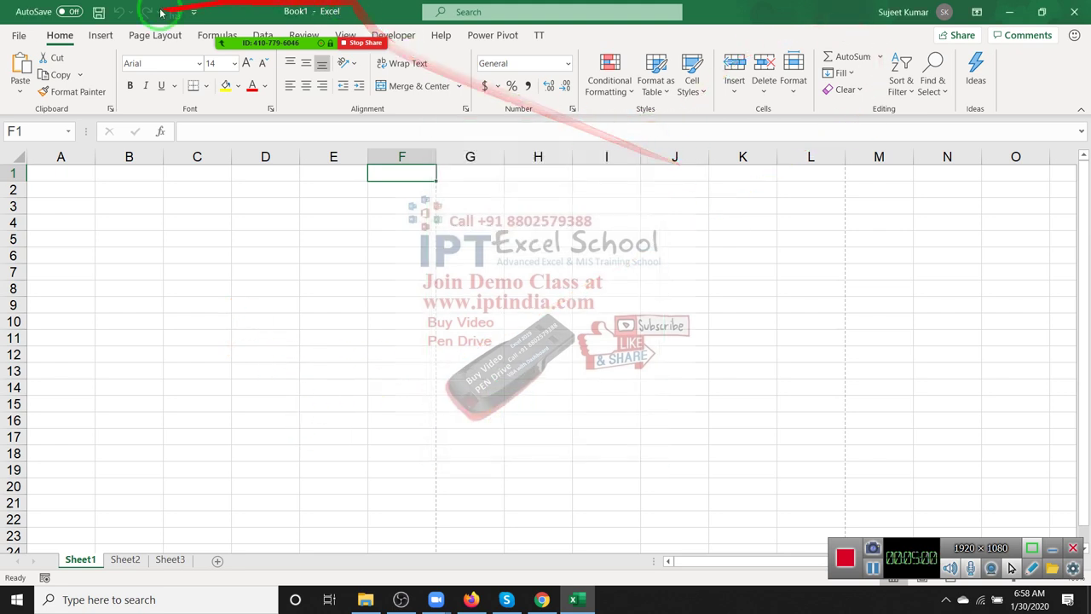
{"action": "left_click", "coordinate": [18, 35]}
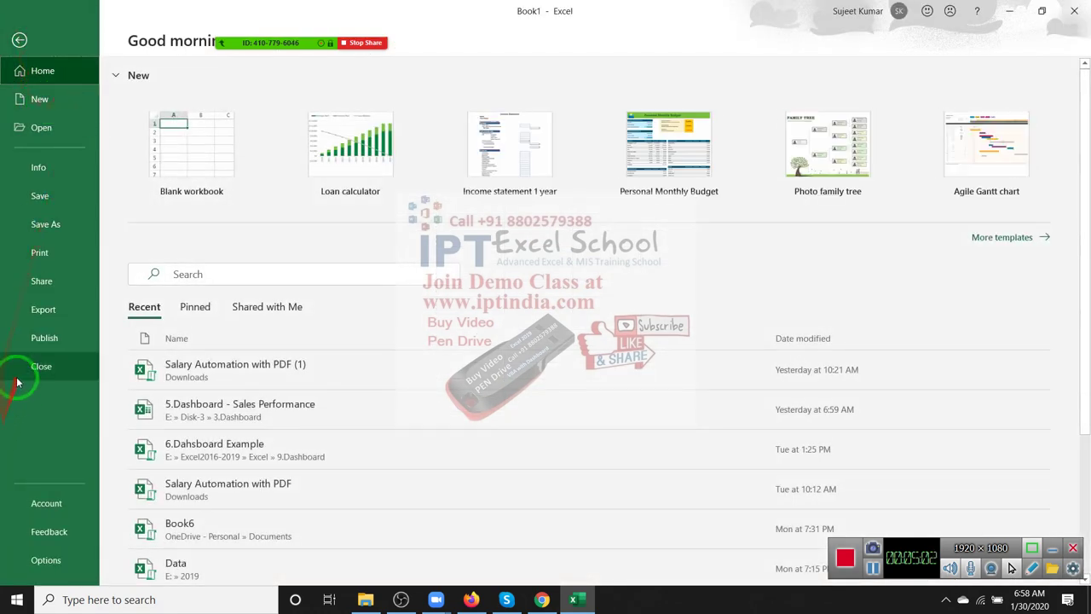
Step: Look at the Export and Publish to Power BI pages, then open Account
{"action": "left_click", "coordinate": [45, 311]}
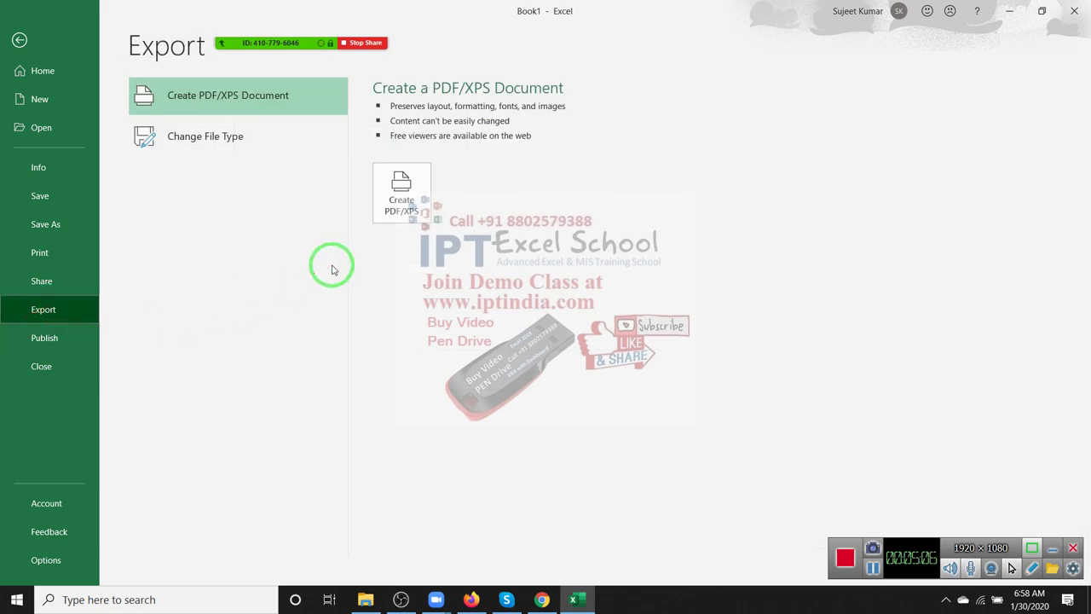
{"action": "left_click", "coordinate": [71, 337]}
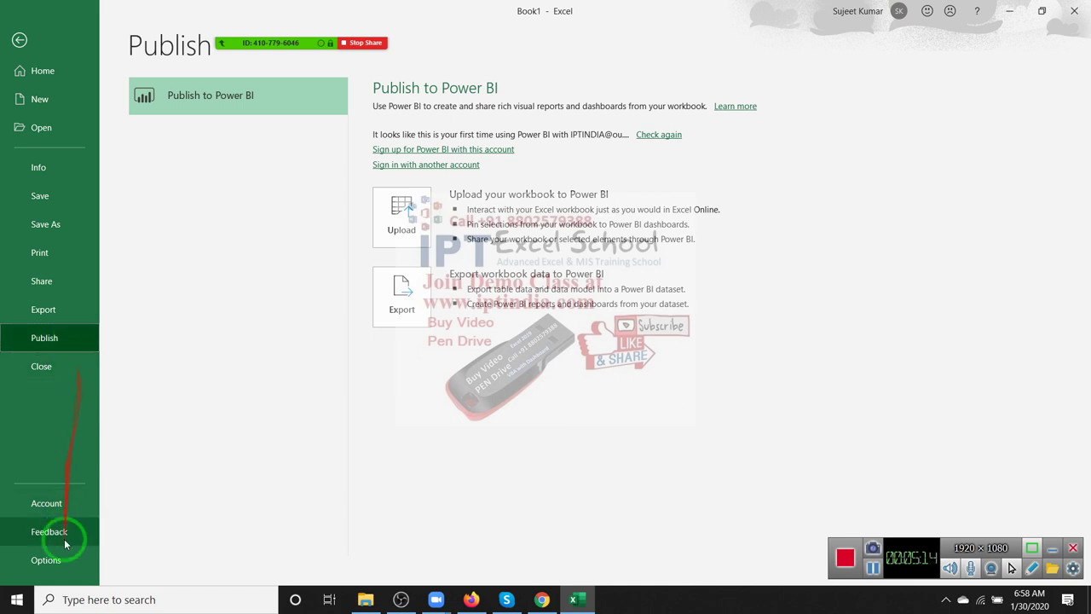
{"action": "left_click", "coordinate": [65, 502]}
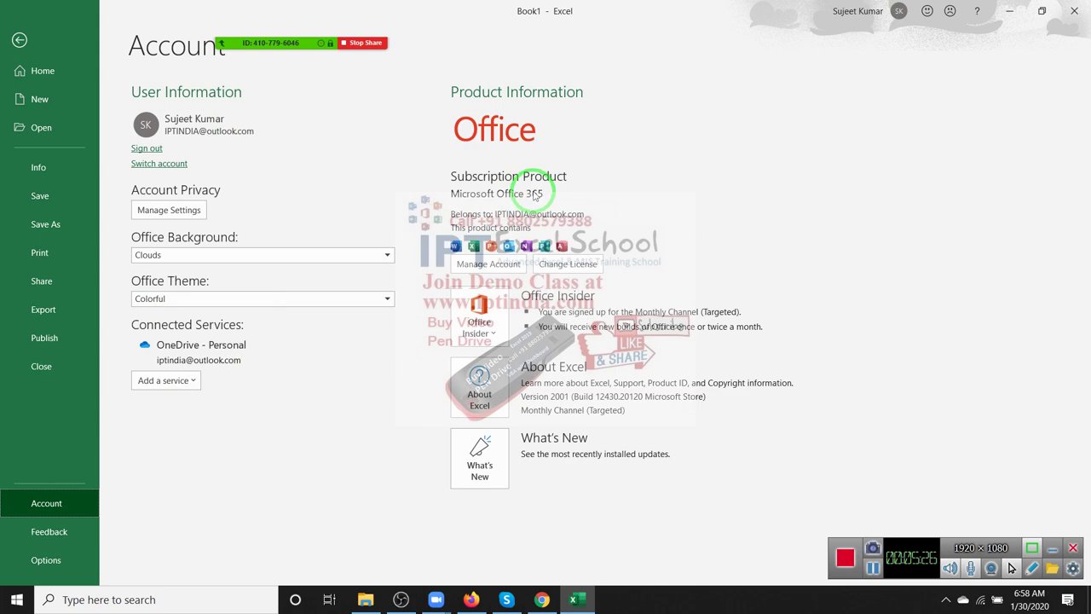
Step: Open Excel Options on its General page via File > Options
{"action": "left_click", "coordinate": [70, 568]}
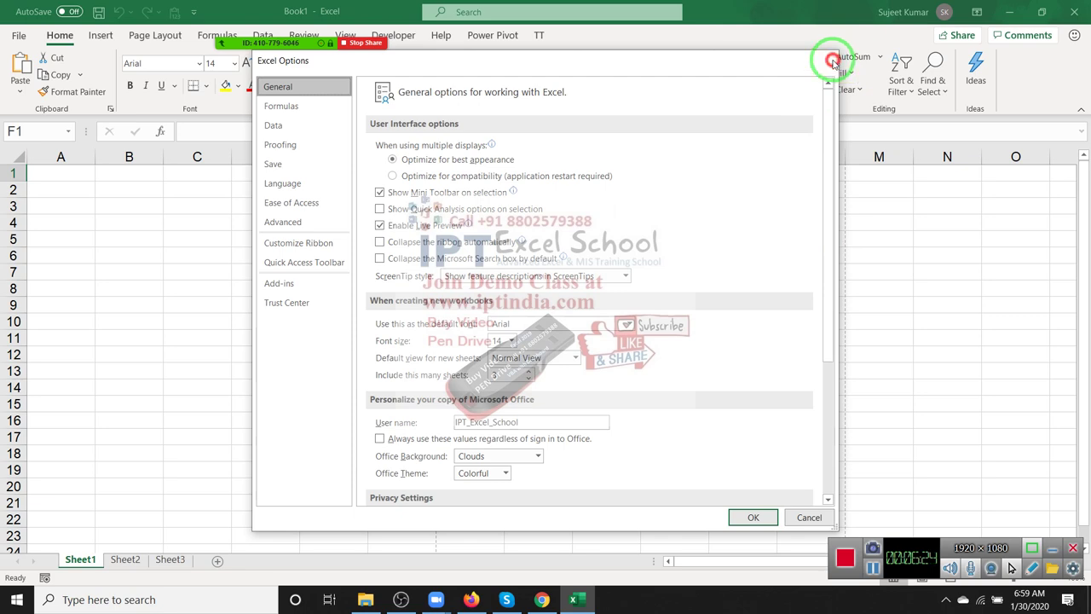
Step: Close Excel Options, select I10, and return to the backstage Home page with templates and recent files
{"action": "left_click", "coordinate": [821, 60]}
{"action": "left_click", "coordinate": [618, 322]}
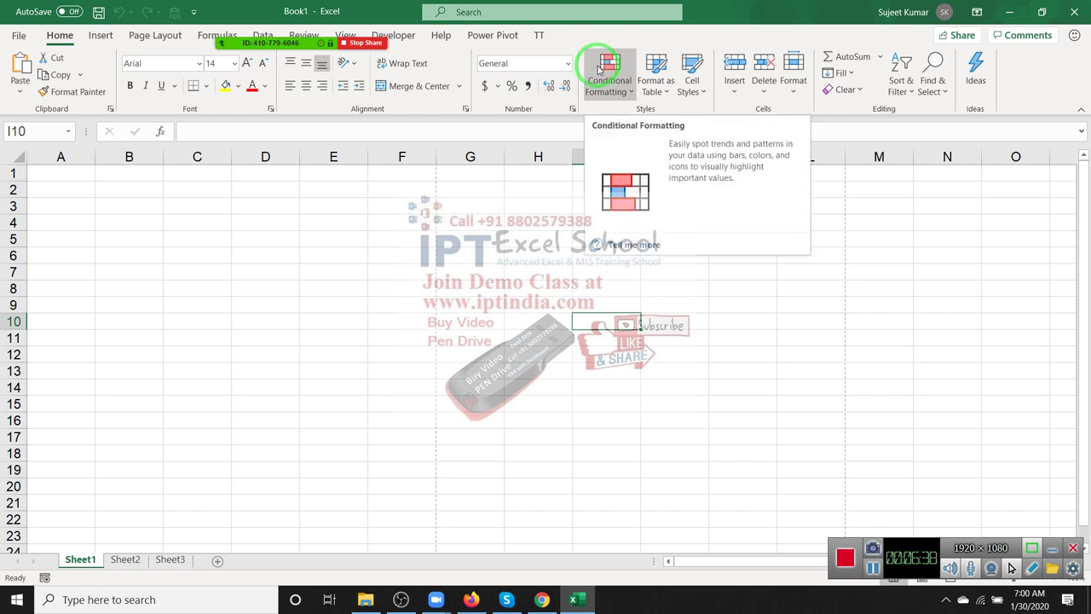
{"action": "left_click_drag", "start_coordinate": [583, 64], "coordinate": [366, 175]}
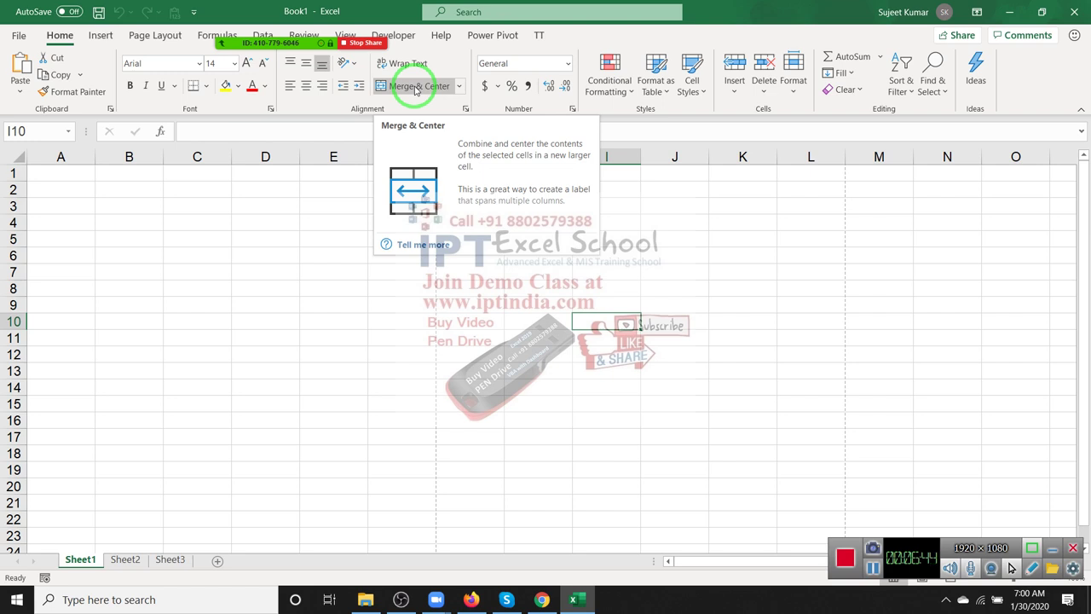
{"action": "left_click", "coordinate": [19, 35]}
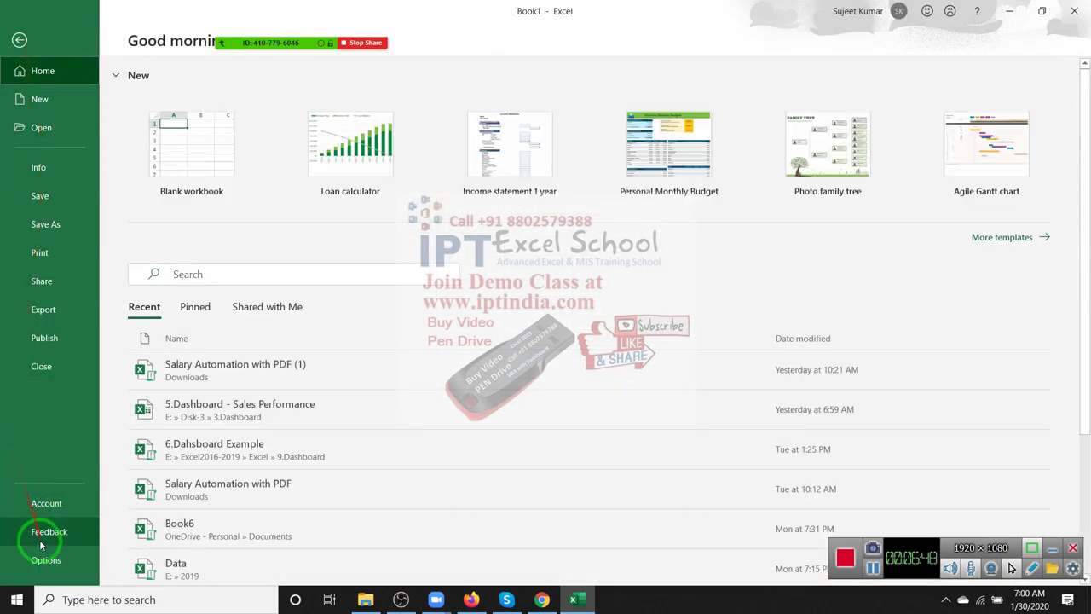
Step: Reopen Excel Options on General and check the ScreenTip style choices, leaving them unchanged
{"action": "key", "text": "Escape"}
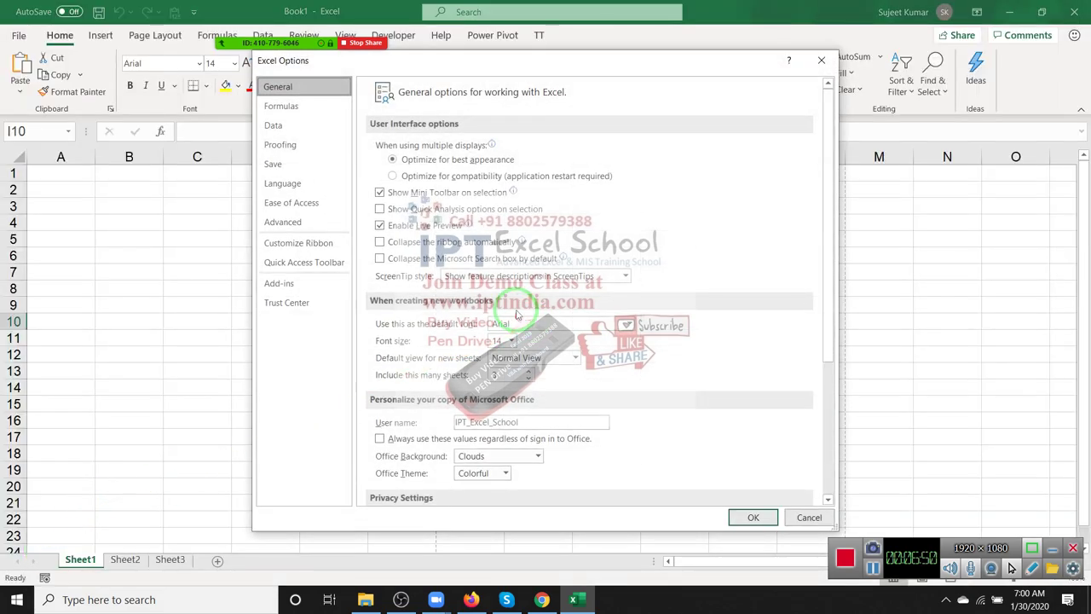
{"action": "left_click", "coordinate": [510, 277]}
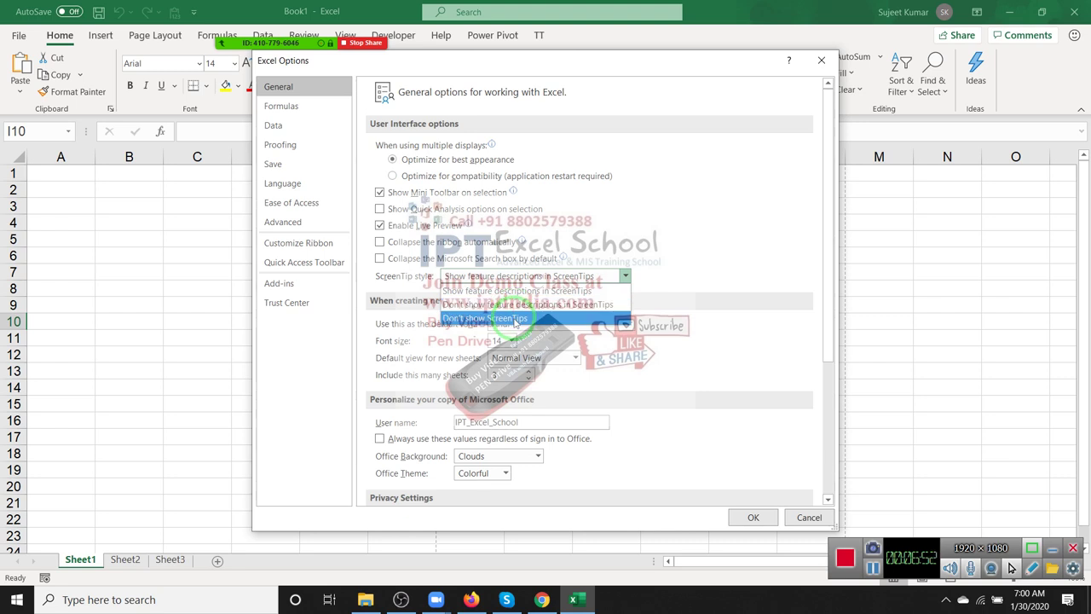
{"action": "left_click", "coordinate": [244, 19]}
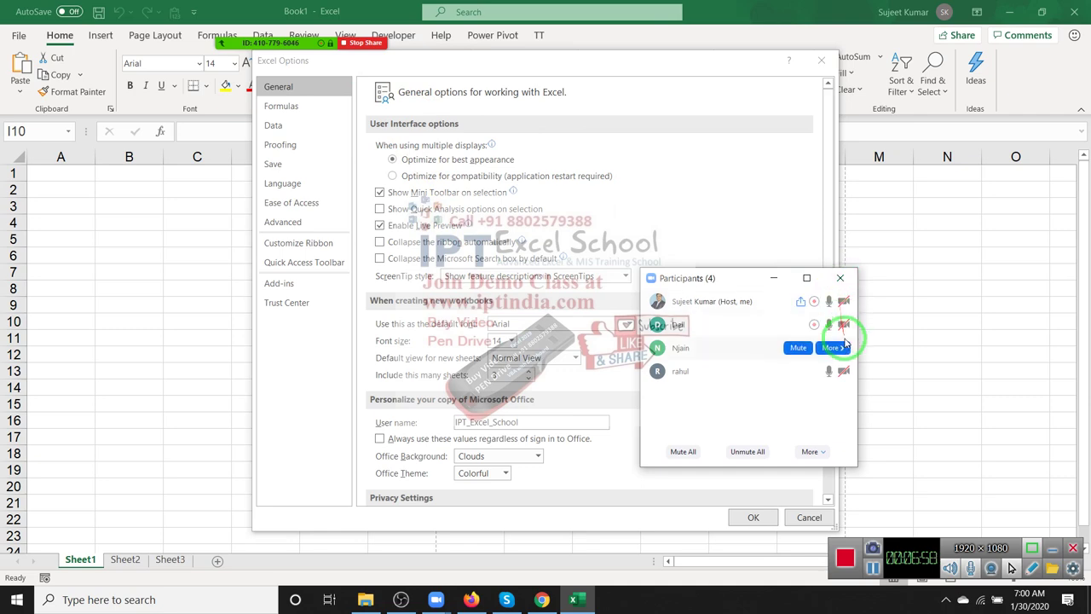
{"action": "left_click", "coordinate": [841, 348]}
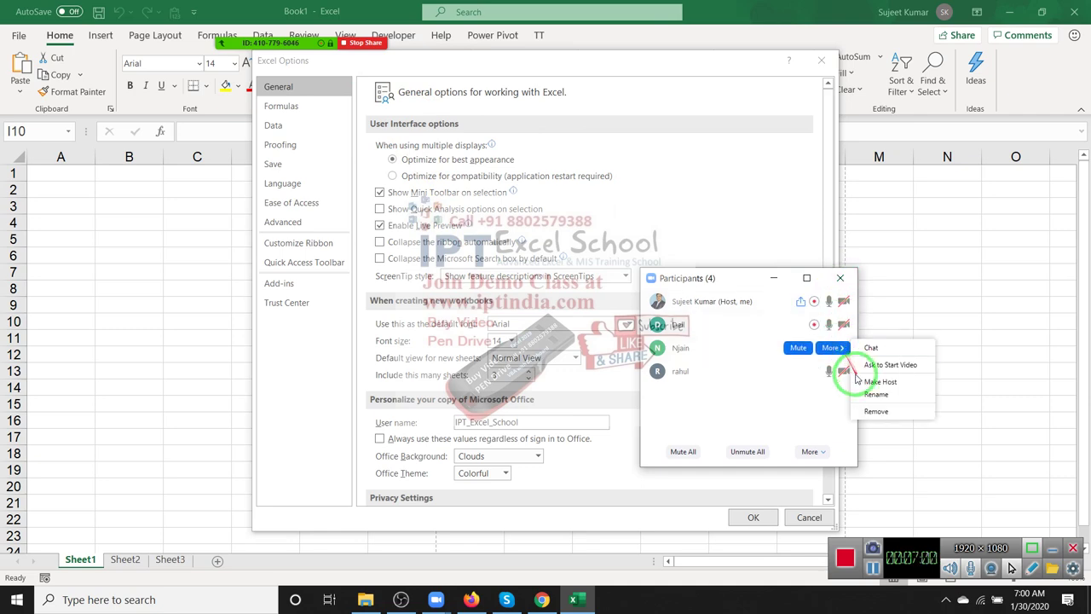
{"action": "left_click", "coordinate": [834, 373]}
{"action": "left_click", "coordinate": [805, 402]}
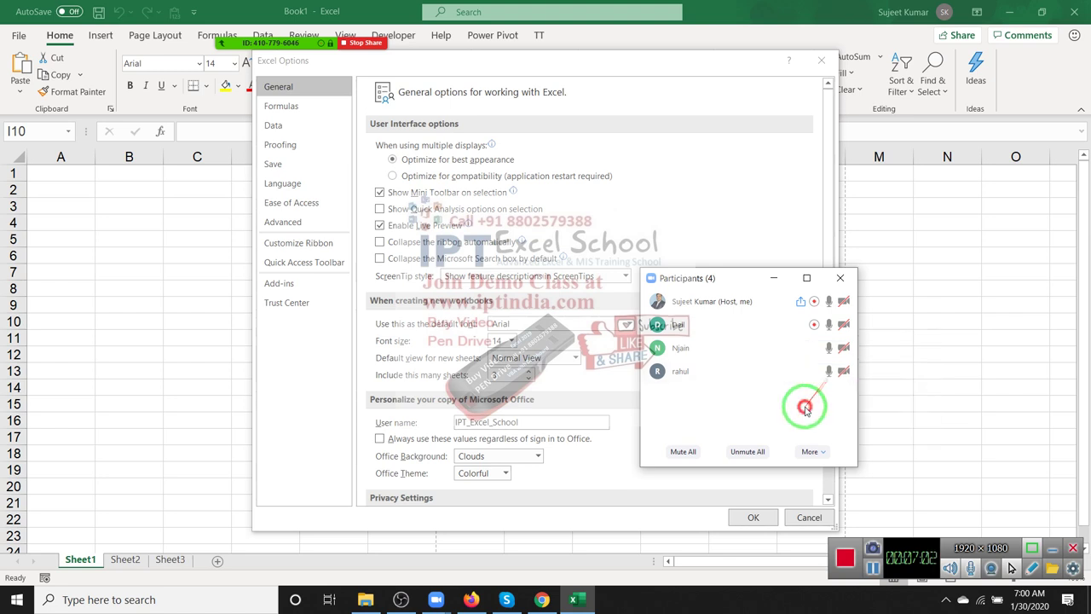
{"action": "left_click", "coordinate": [840, 279]}
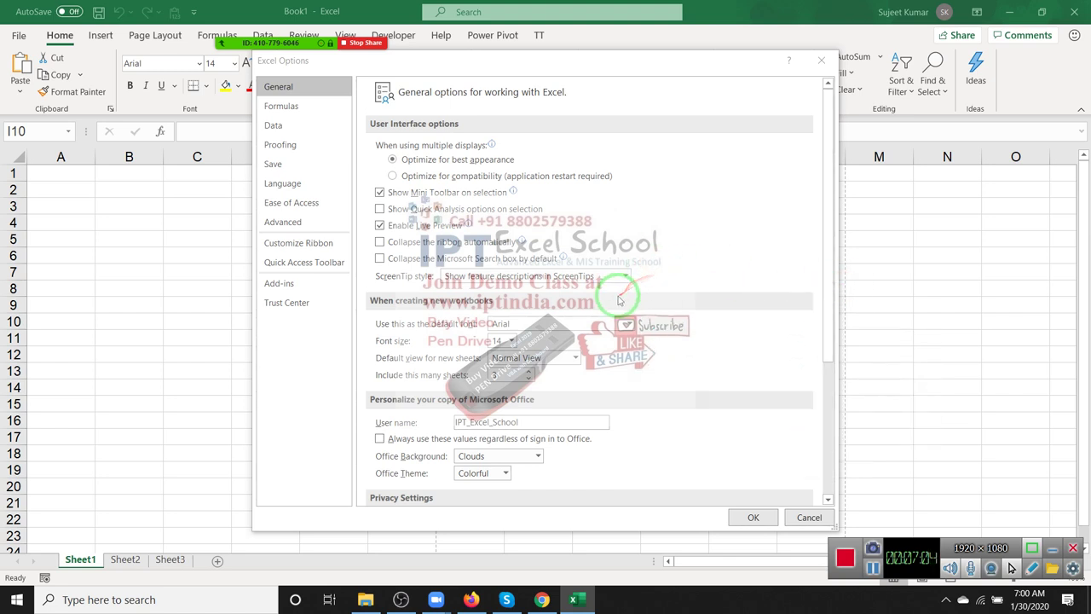
Step: Shift the Options window right, scroll the General page, and bring File Explorer up on Quick access
{"action": "left_click_drag", "start_coordinate": [498, 63], "coordinate": [565, 65]}
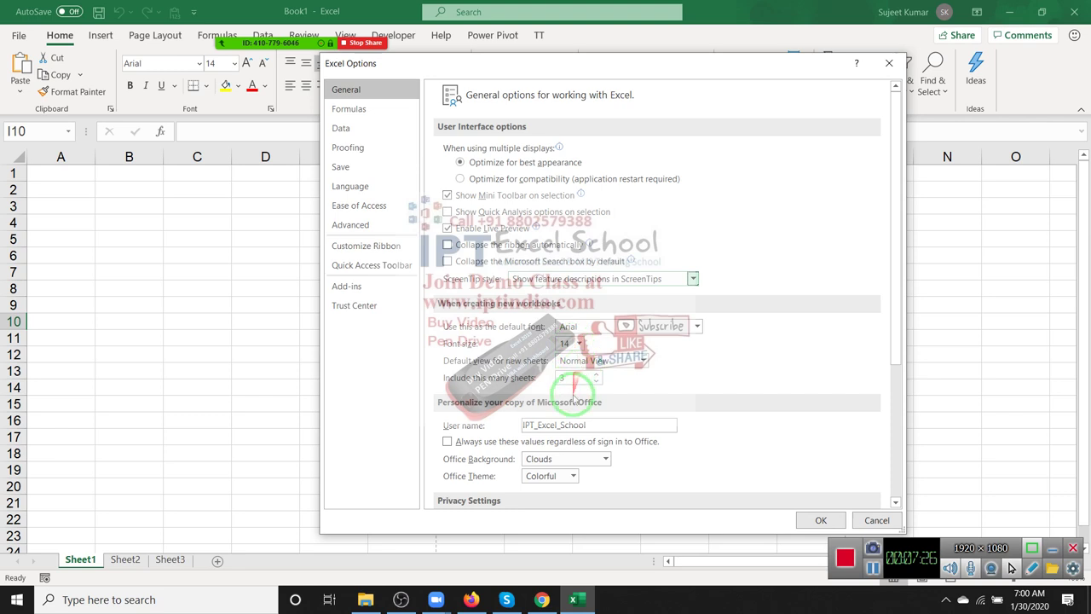
{"action": "scroll", "coordinate": [582, 423], "scroll_direction": "down", "scroll_amount": 1}
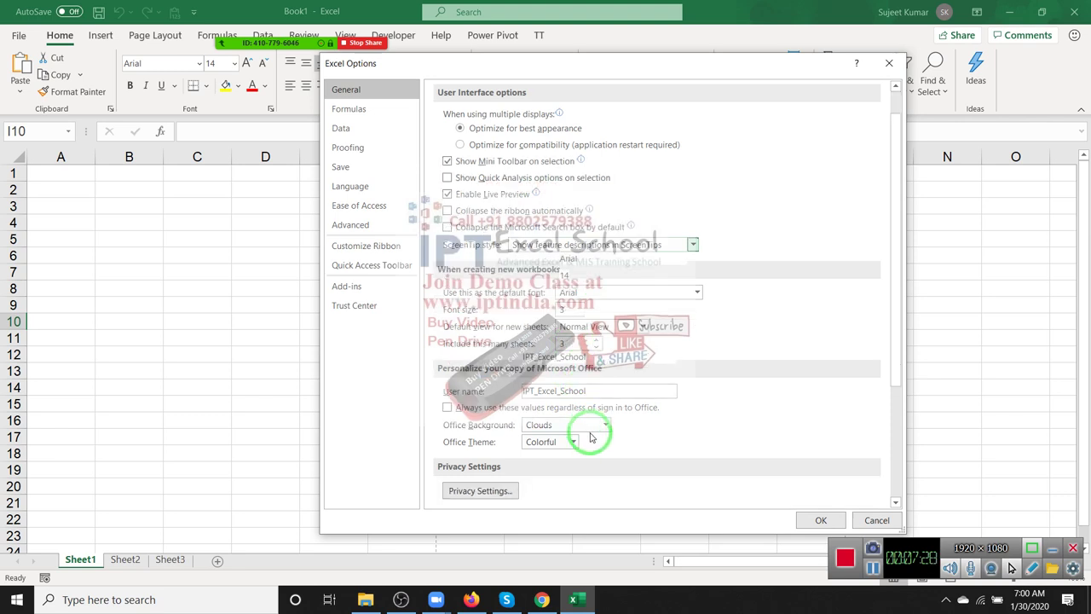
{"action": "scroll", "coordinate": [586, 426], "scroll_direction": "down", "scroll_amount": 1}
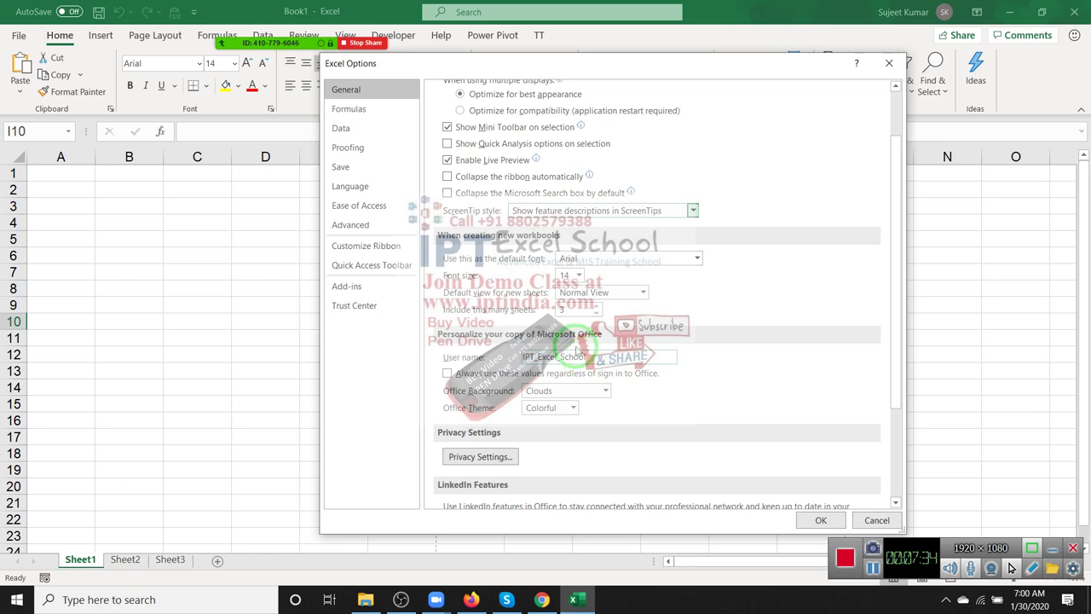
{"action": "left_click", "coordinate": [362, 600]}
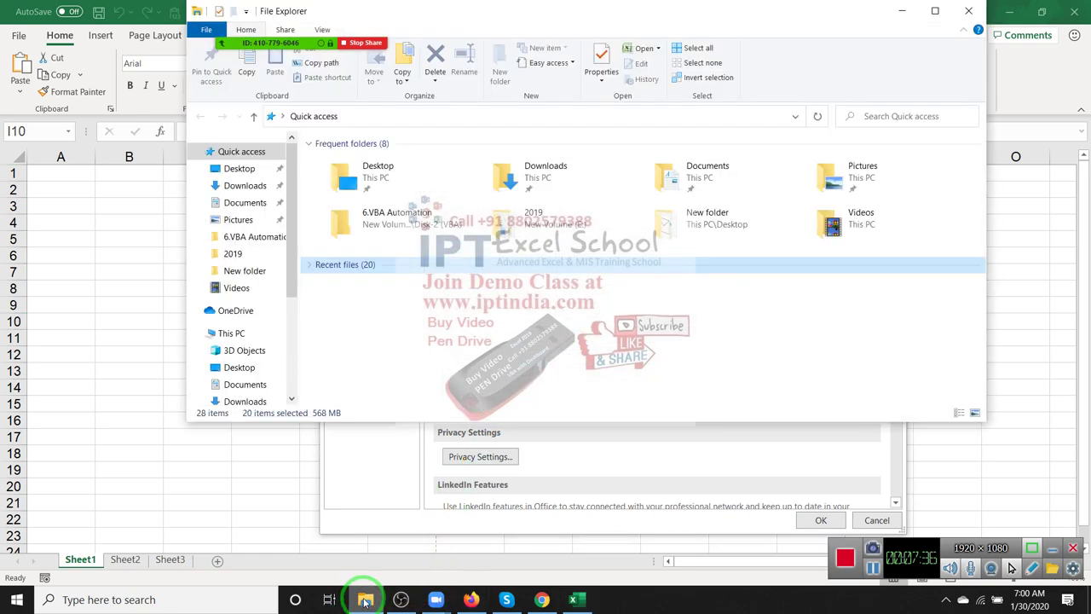
Step: Browse the Documents and Downloads folders, then drag the Do_loops file onto the Excel window
{"action": "left_click", "coordinate": [240, 206]}
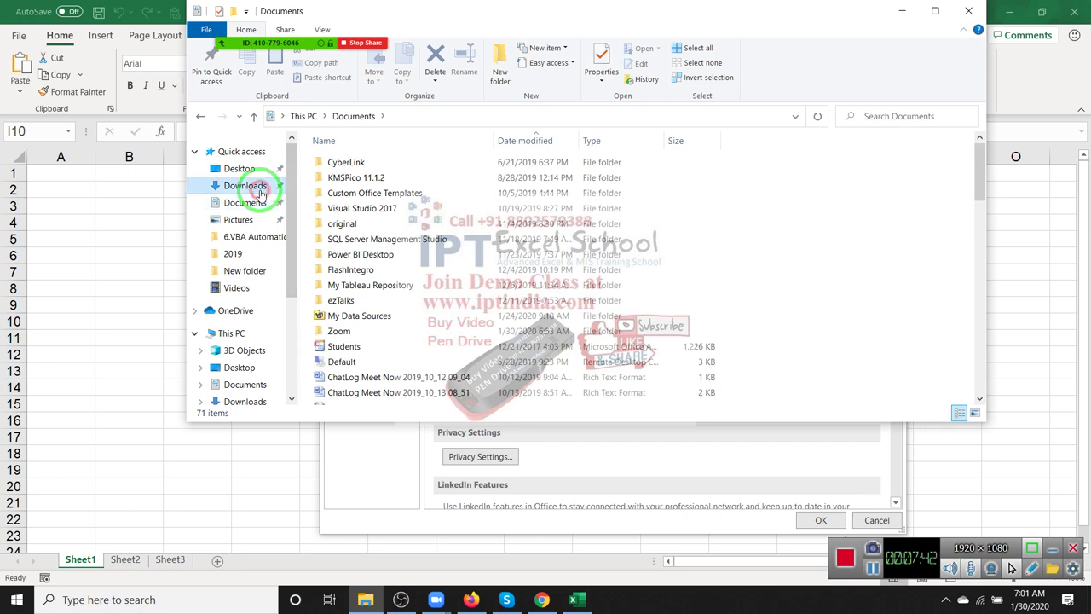
{"action": "left_click", "coordinate": [254, 185]}
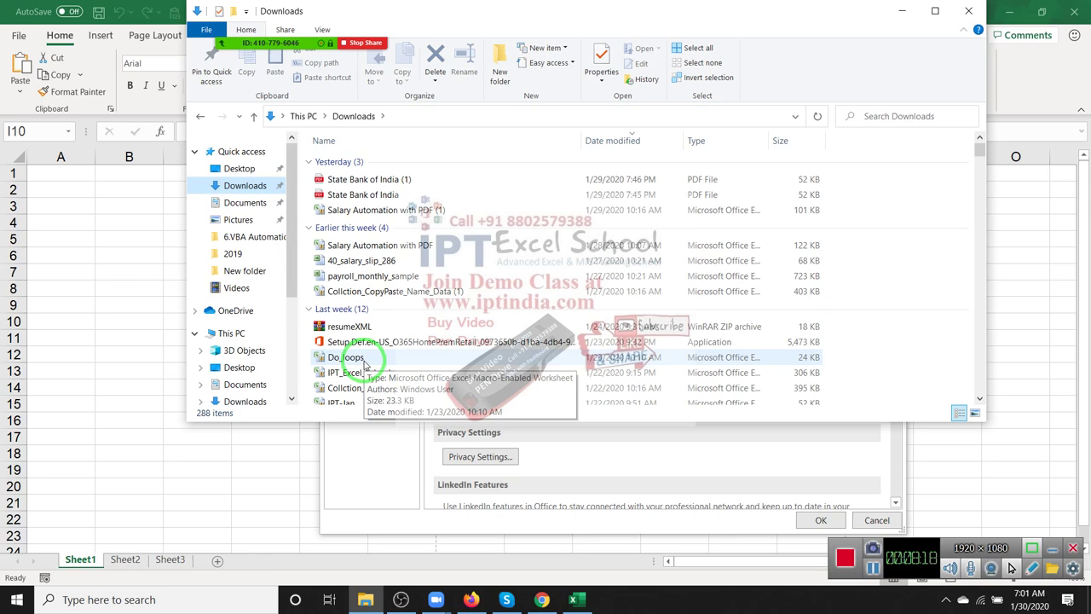
{"action": "left_click_drag", "start_coordinate": [363, 364], "coordinate": [350, 448]}
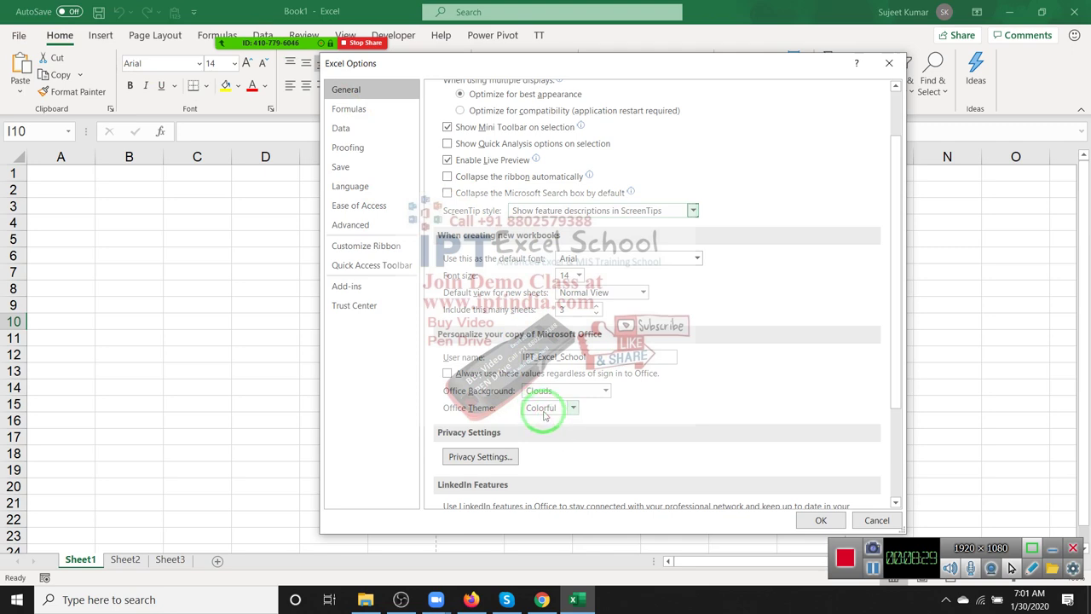
Step: Apply the Dark Gray Office Theme and close Options
{"action": "left_click", "coordinate": [546, 410]}
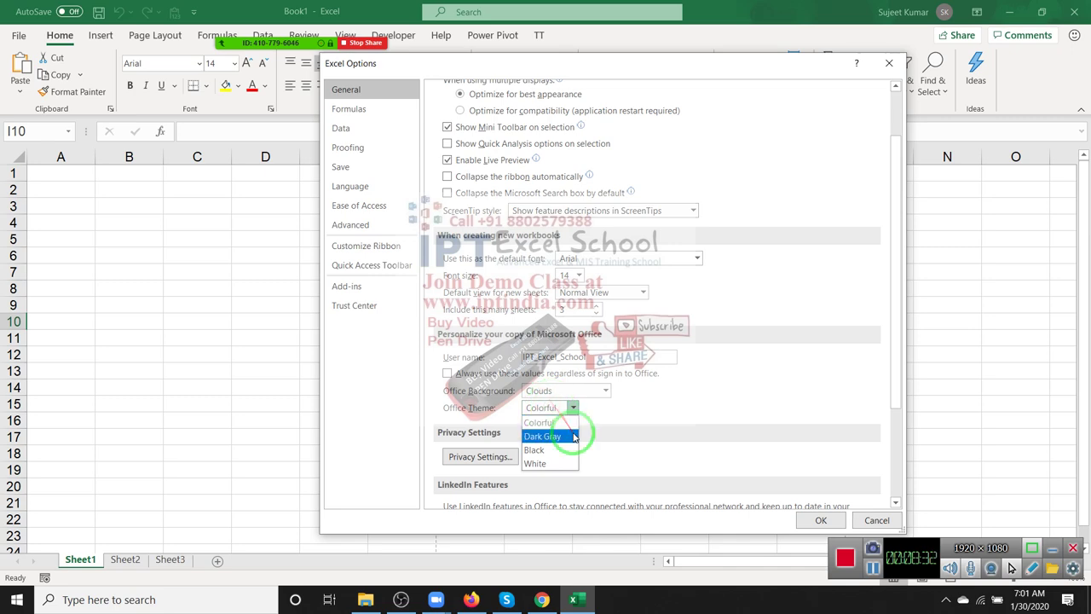
{"action": "left_click", "coordinate": [571, 435]}
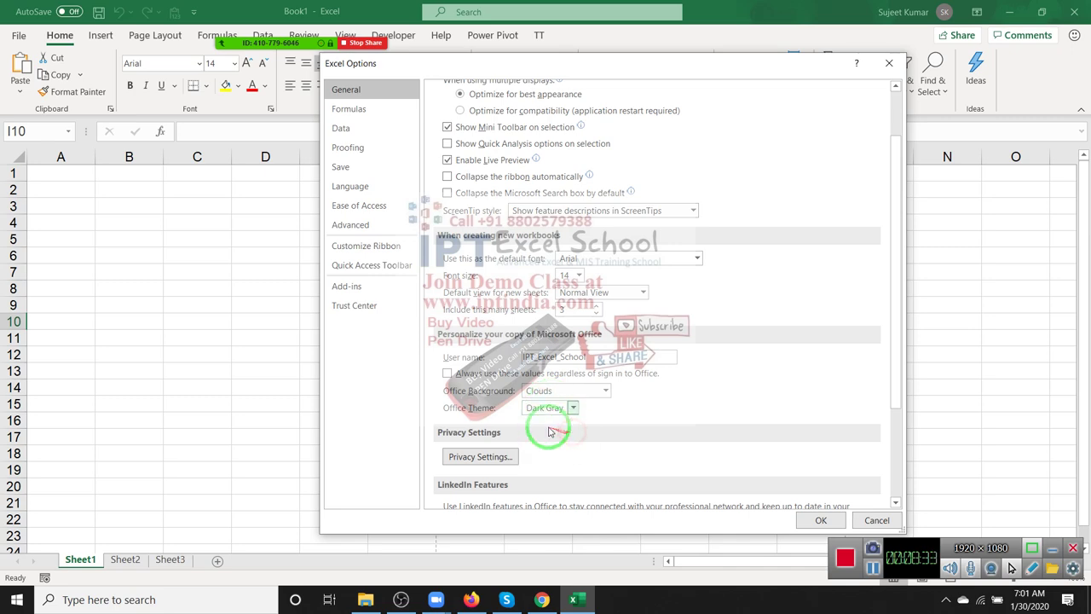
{"action": "left_click", "coordinate": [818, 520]}
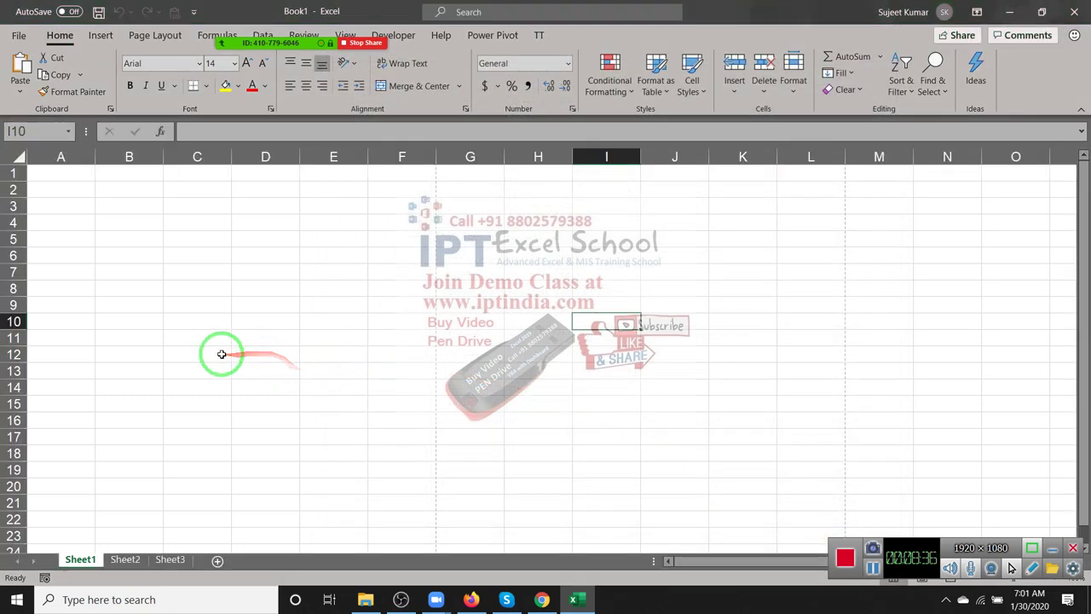
Step: Reopen File > Options and restore the Colorful Office Theme
{"action": "left_click", "coordinate": [18, 35]}
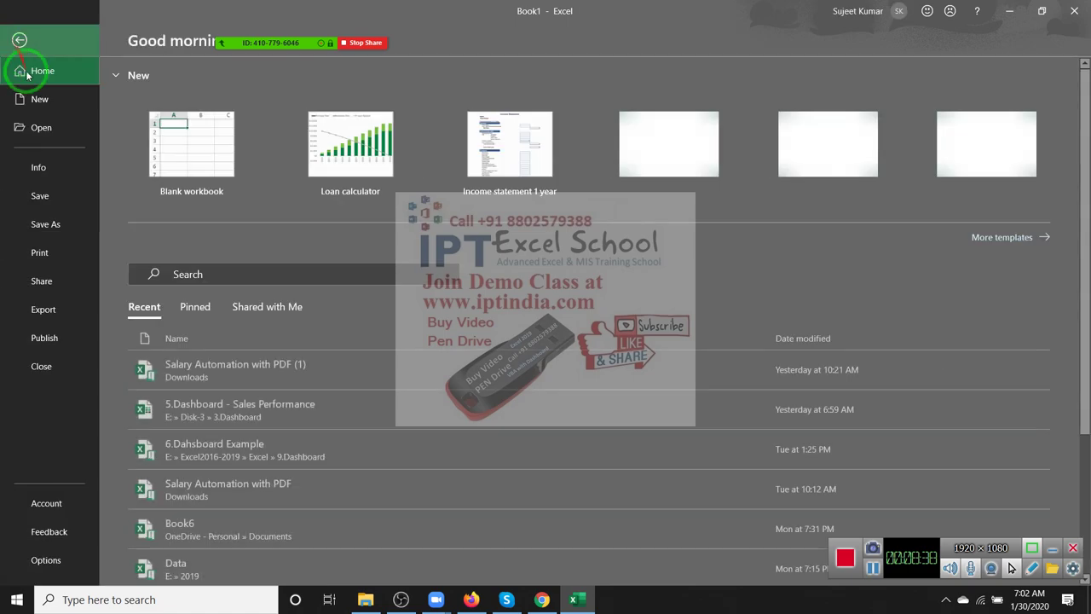
{"action": "left_click", "coordinate": [46, 561]}
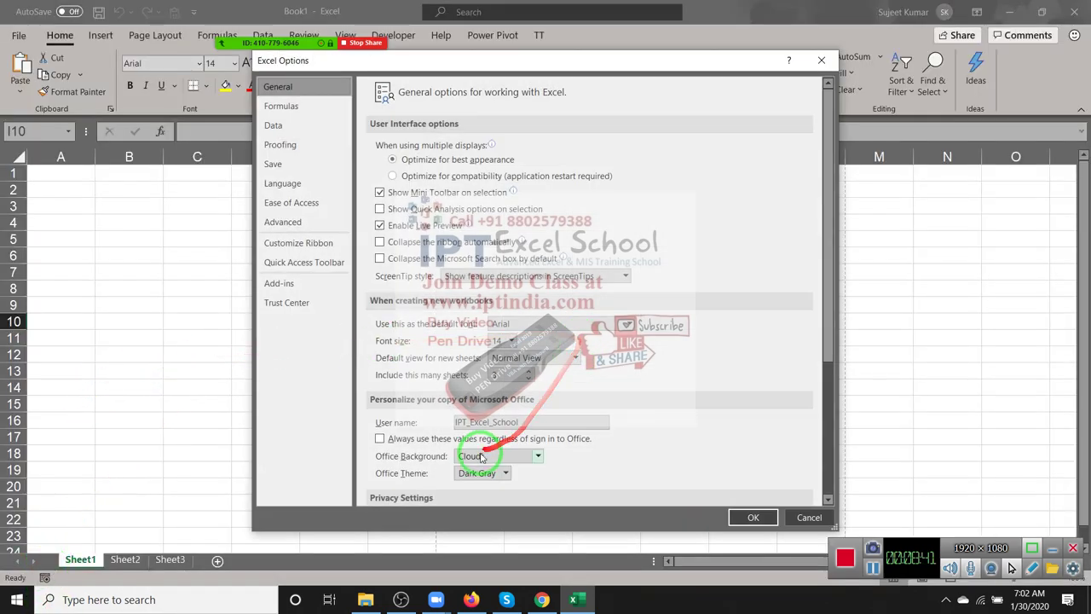
{"action": "left_click", "coordinate": [480, 473]}
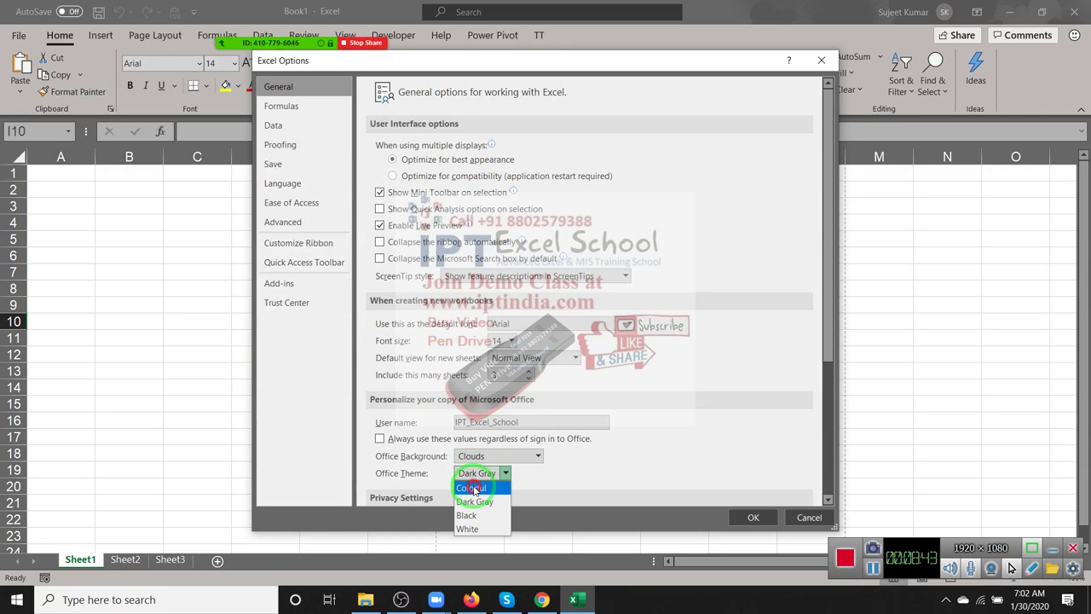
{"action": "left_click", "coordinate": [473, 488]}
{"action": "left_click", "coordinate": [753, 516]}
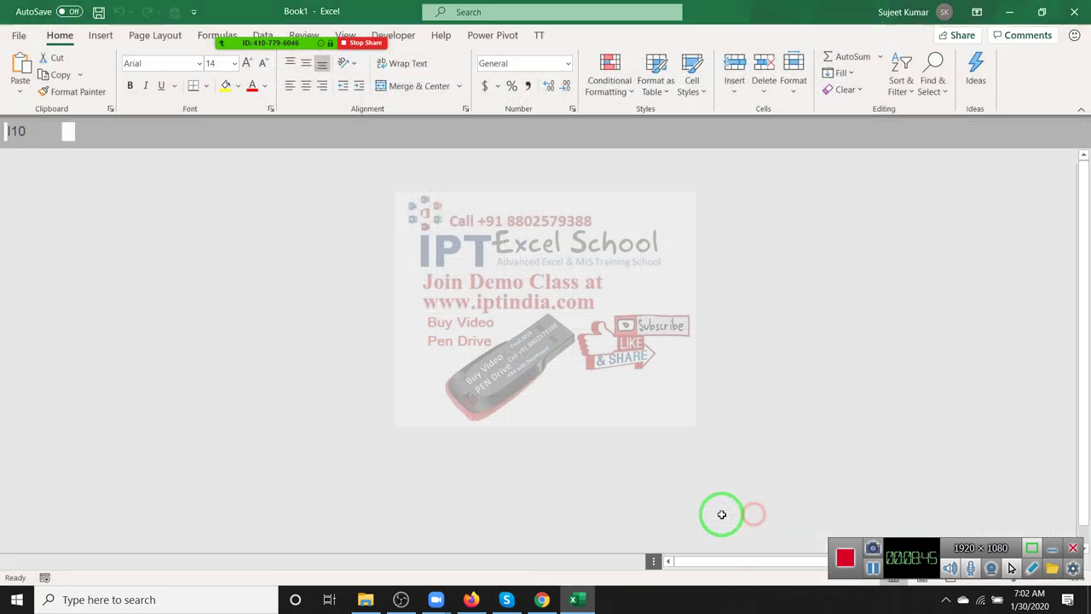
Step: Tick 'R1C1 reference style' on the Formulas page of Excel Options and apply it
{"action": "left_click", "coordinate": [21, 34]}
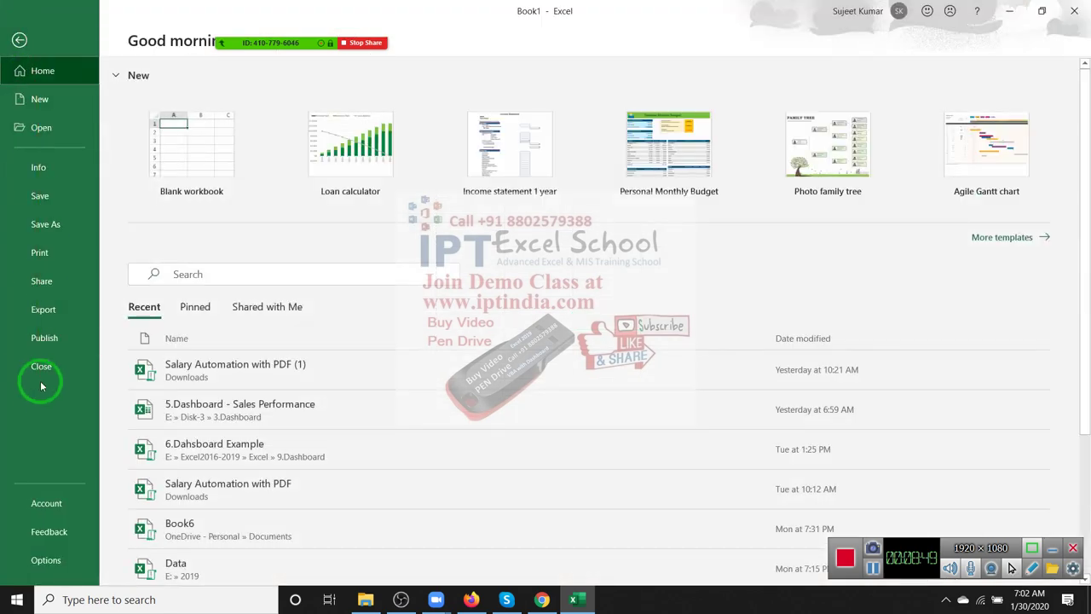
{"action": "left_click", "coordinate": [39, 559]}
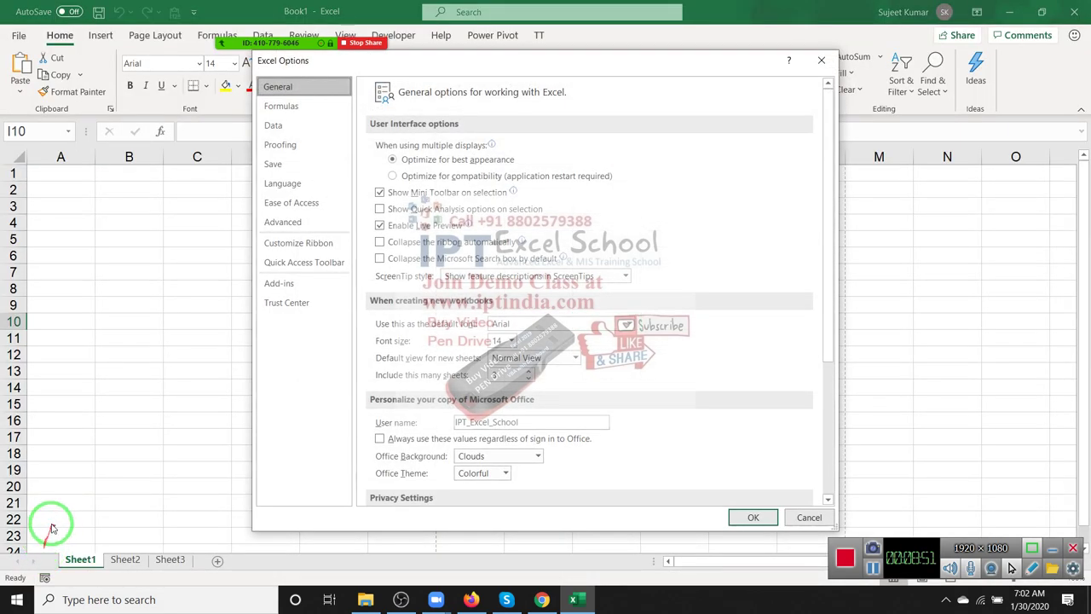
{"action": "left_click", "coordinate": [284, 105]}
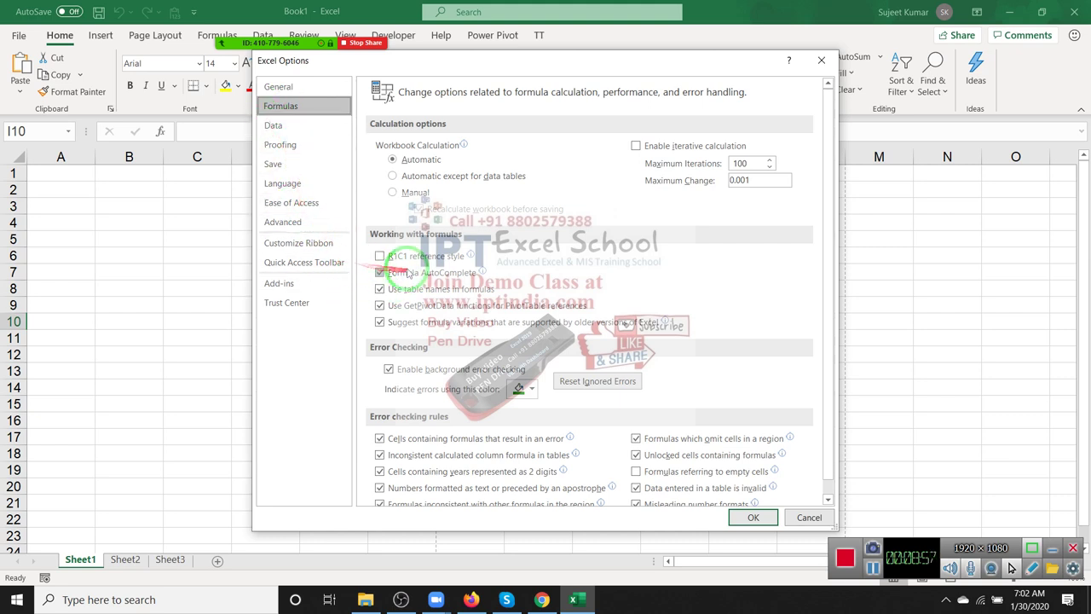
{"action": "mouse_move", "coordinate": [408, 267]}
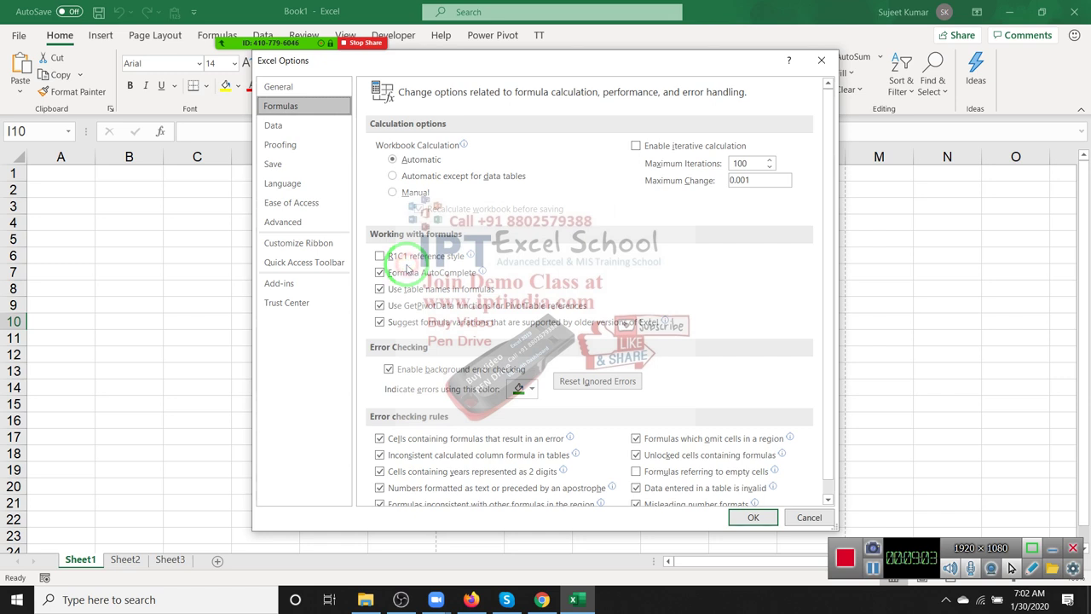
{"action": "left_click", "coordinate": [381, 256]}
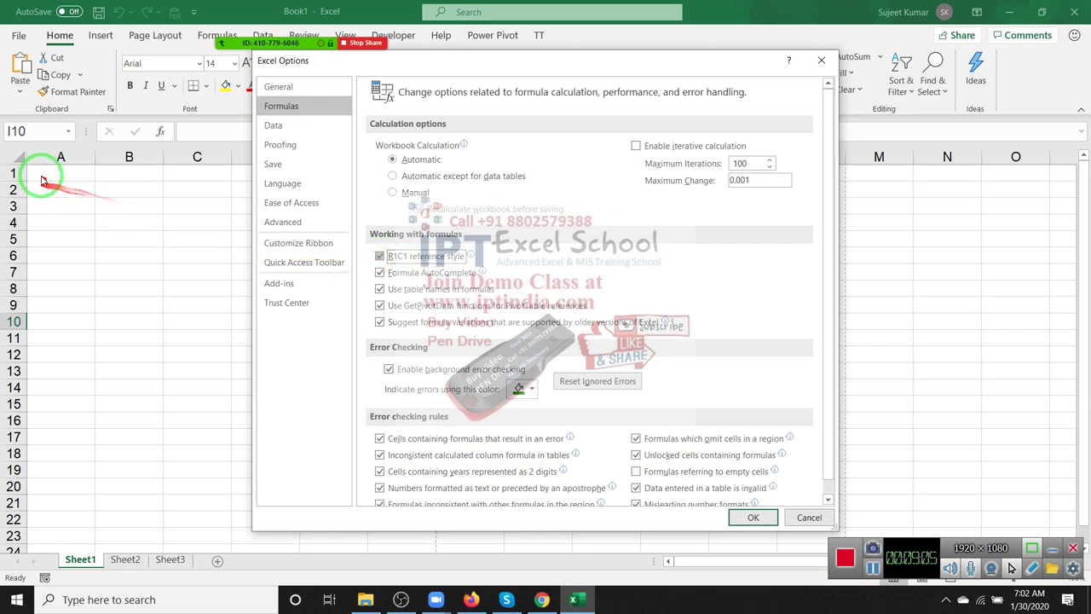
{"action": "left_click", "coordinate": [743, 517]}
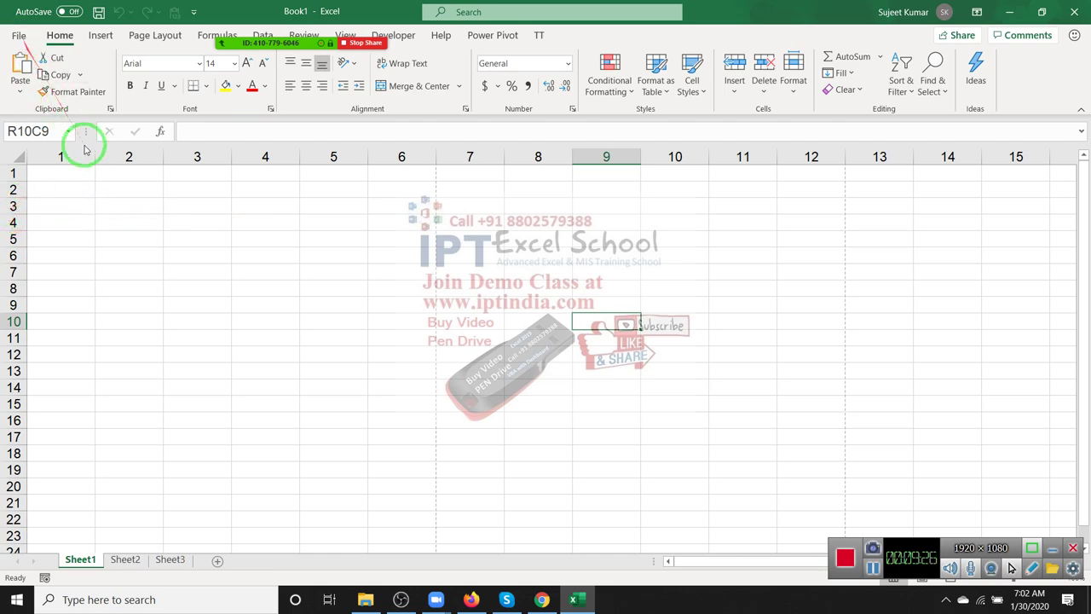
Step: Untick 'R1C1 reference style' under File > Options > Formulas, then select cell D7
{"action": "left_click", "coordinate": [79, 176]}
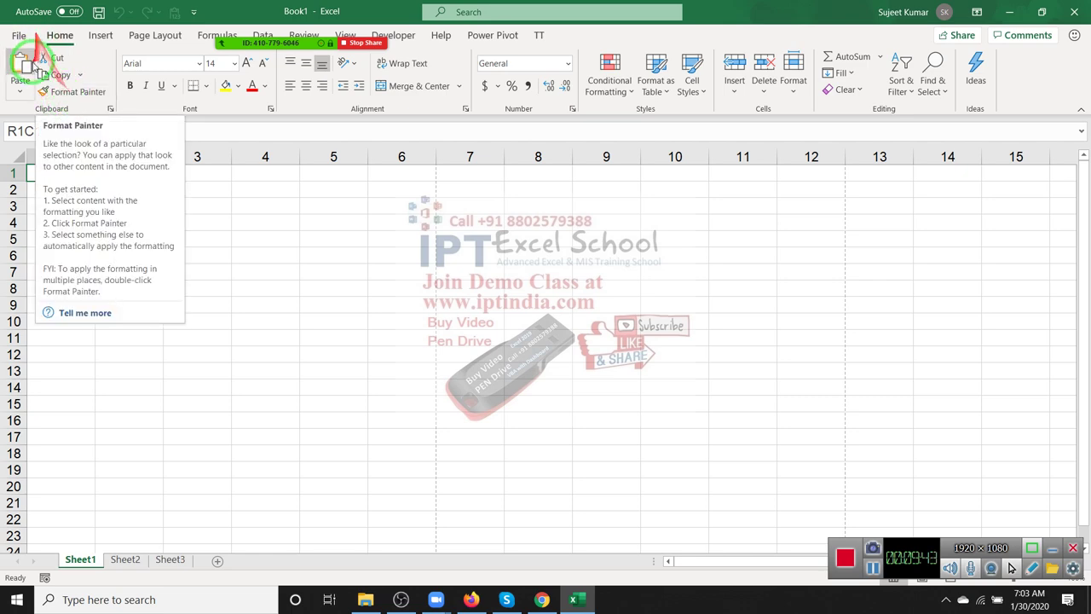
{"action": "left_click", "coordinate": [15, 38]}
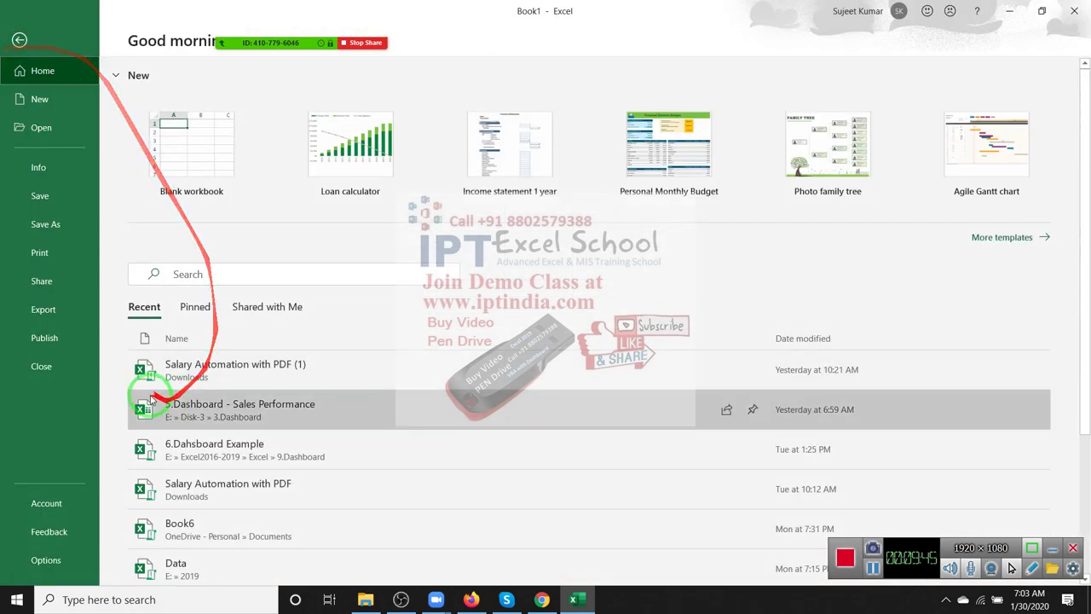
{"action": "left_click", "coordinate": [46, 556]}
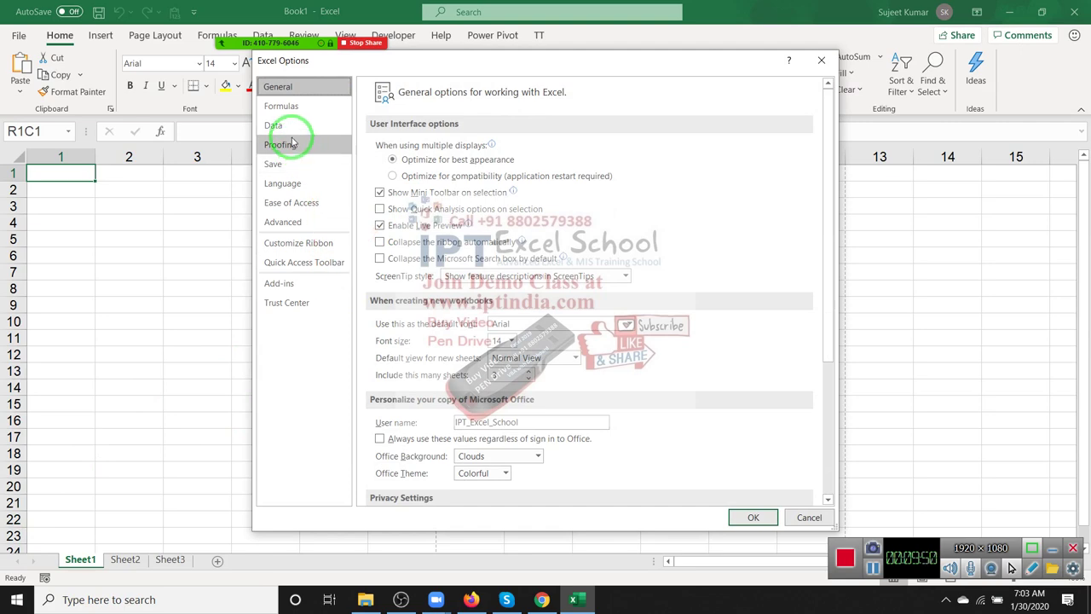
{"action": "left_click", "coordinate": [294, 106]}
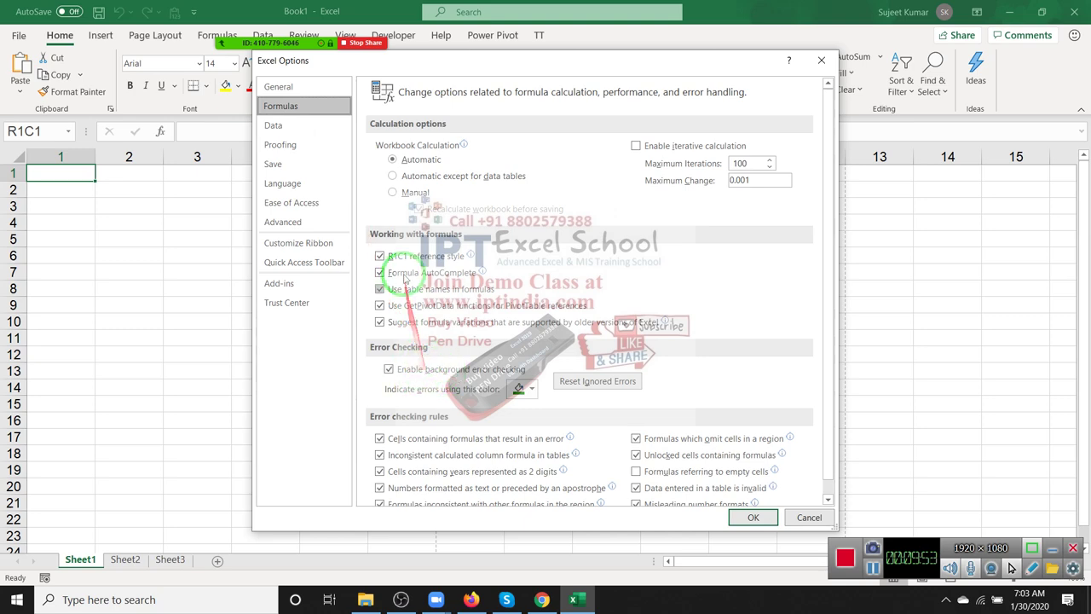
{"action": "left_click", "coordinate": [381, 256]}
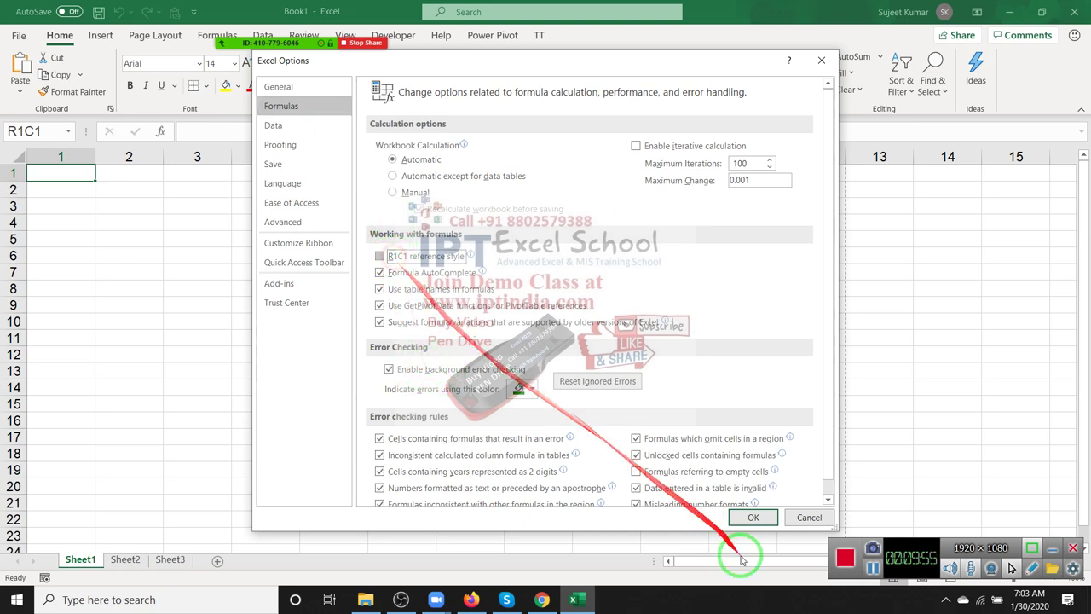
{"action": "left_click", "coordinate": [754, 517]}
{"action": "left_click", "coordinate": [247, 270]}
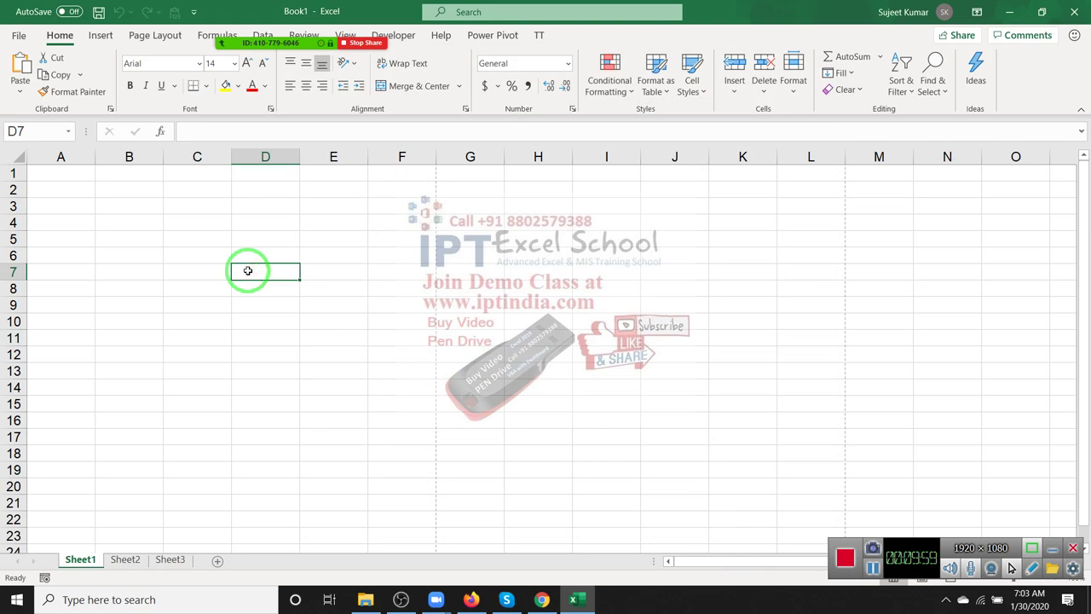
Step: Enter 001654 in D7 as text using a leading apostrophe
{"action": "type", "text": "00146"}
{"action": "key", "text": "Return"}
{"action": "left_click", "coordinate": [249, 271]}
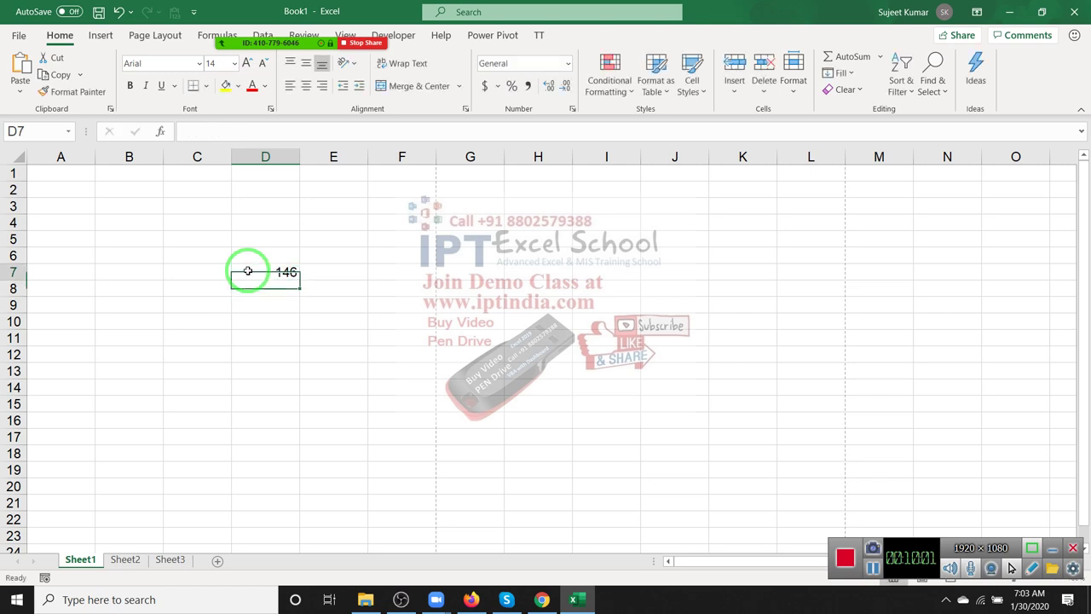
{"action": "type", "text": "'00"}
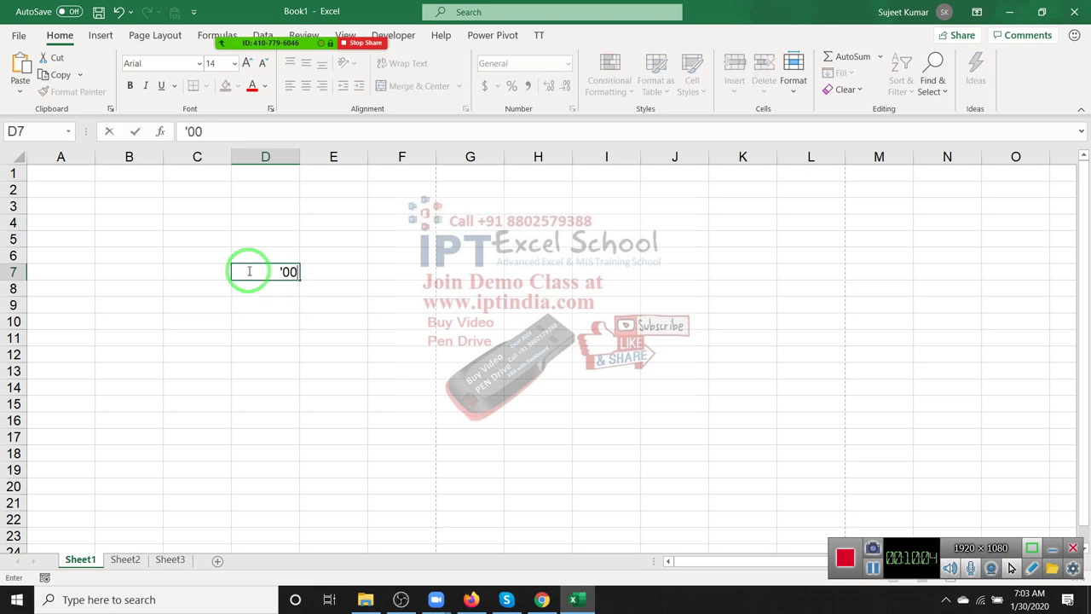
{"action": "type", "text": "1654"}
{"action": "key", "text": "Return"}
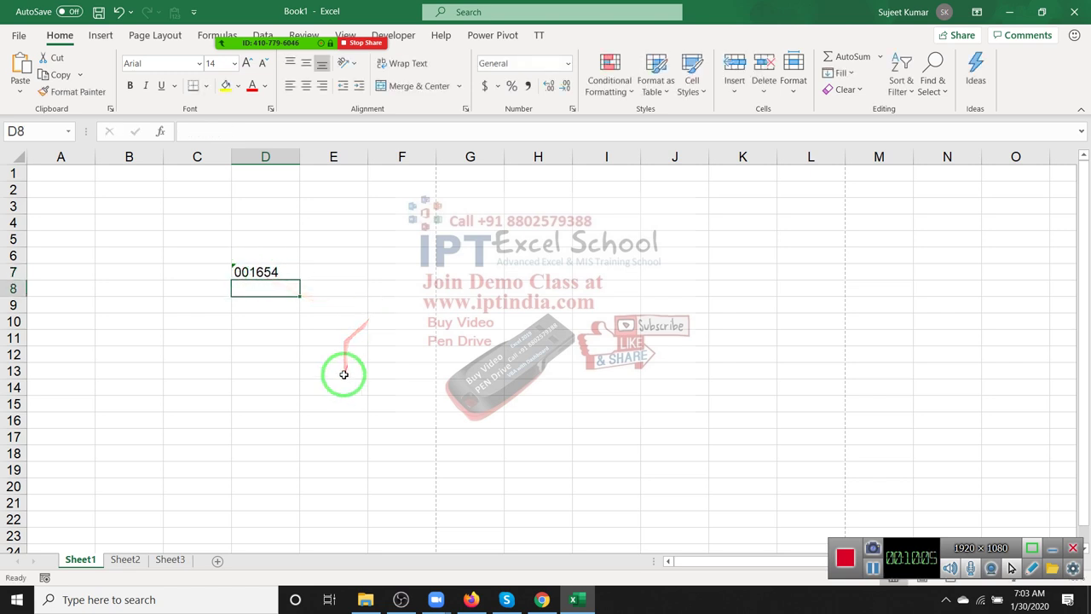
Step: Choose Ignore Error for the number-stored-as-text flag on D7
{"action": "left_click", "coordinate": [242, 269]}
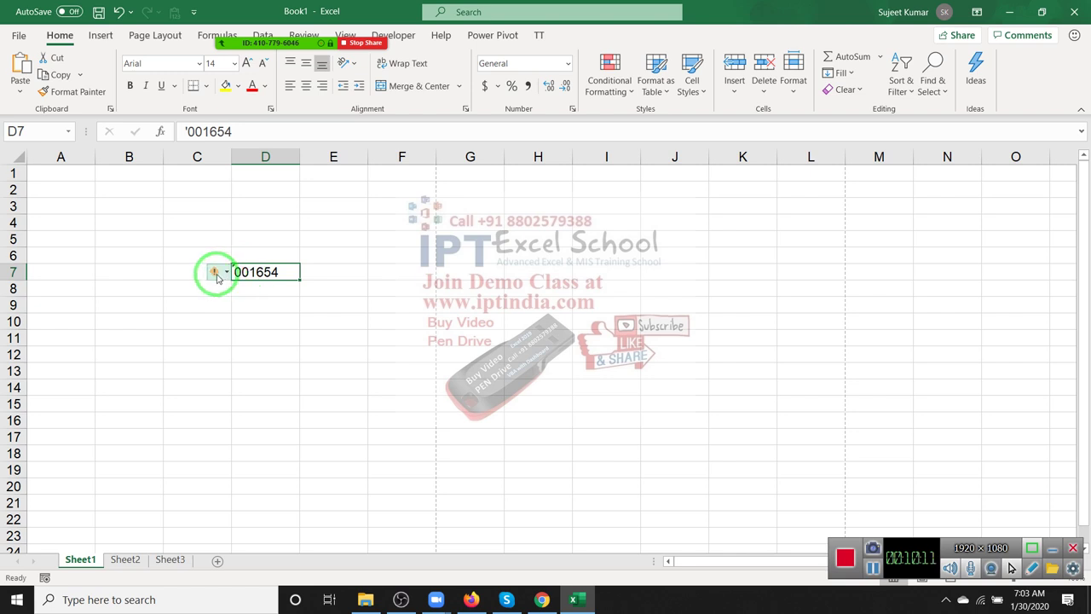
{"action": "left_click", "coordinate": [217, 278]}
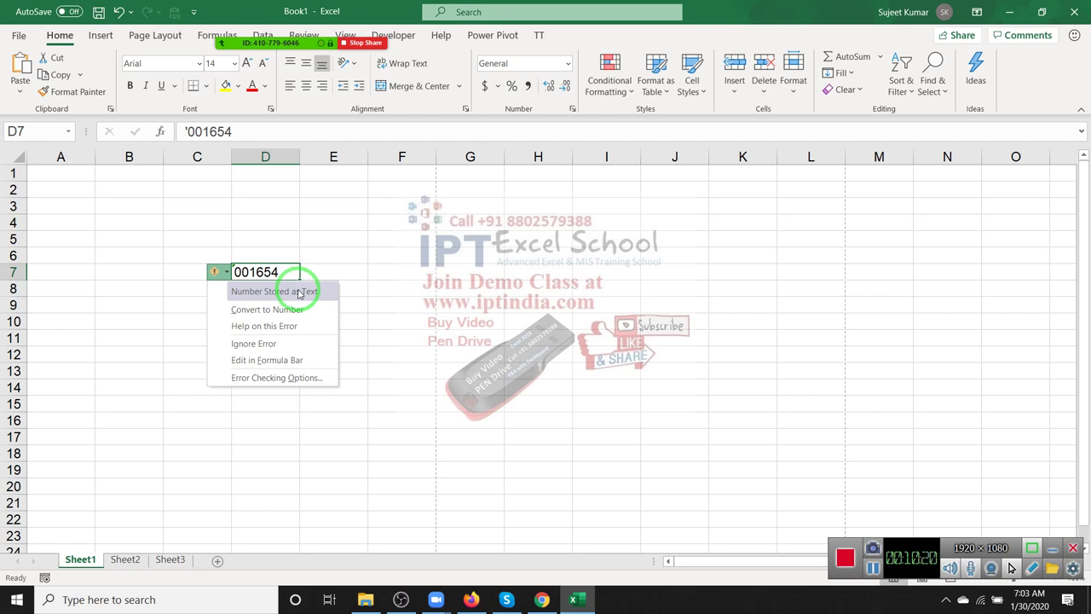
{"action": "left_click", "coordinate": [383, 239]}
{"action": "left_click", "coordinate": [236, 272]}
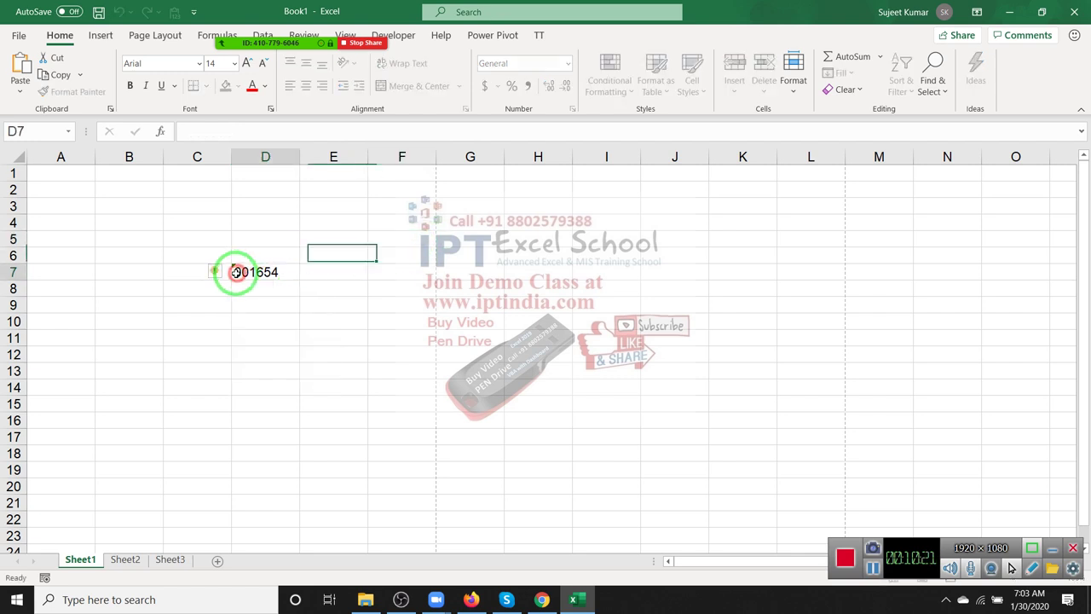
{"action": "left_click", "coordinate": [261, 339]}
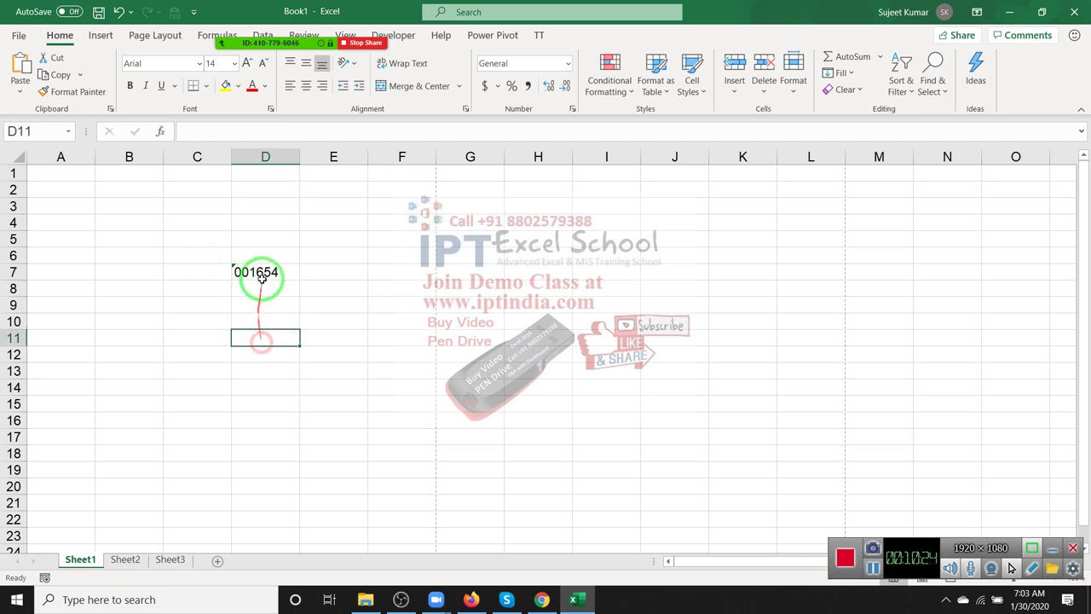
{"action": "left_click", "coordinate": [262, 278]}
{"action": "left_click", "coordinate": [213, 271]}
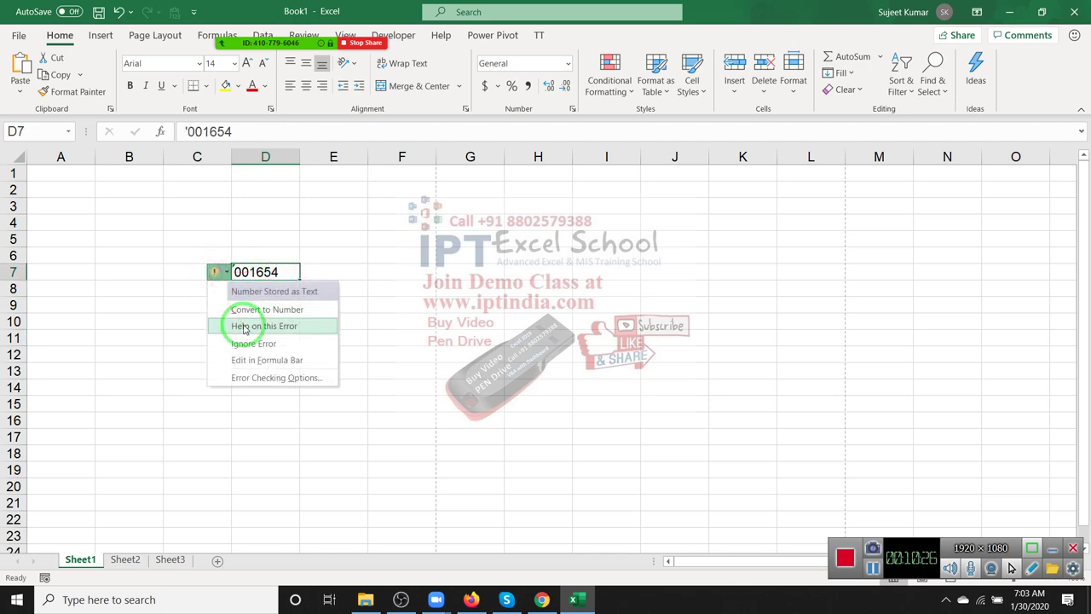
{"action": "left_click", "coordinate": [245, 343]}
Step: Enter 0012545 in cell D10
{"action": "left_click", "coordinate": [232, 320]}
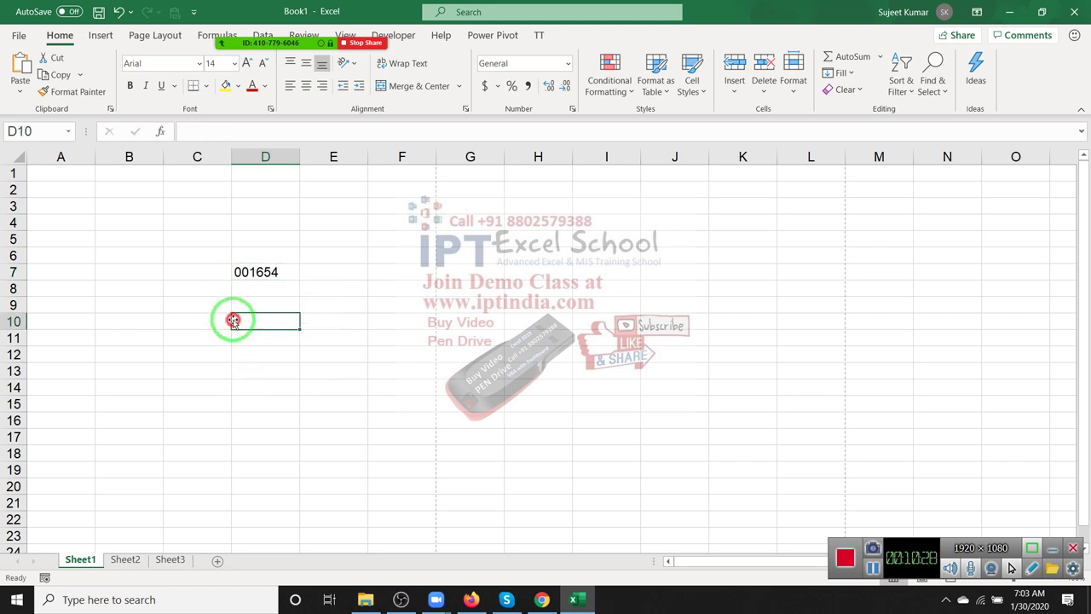
{"action": "type", "text": "0012"}
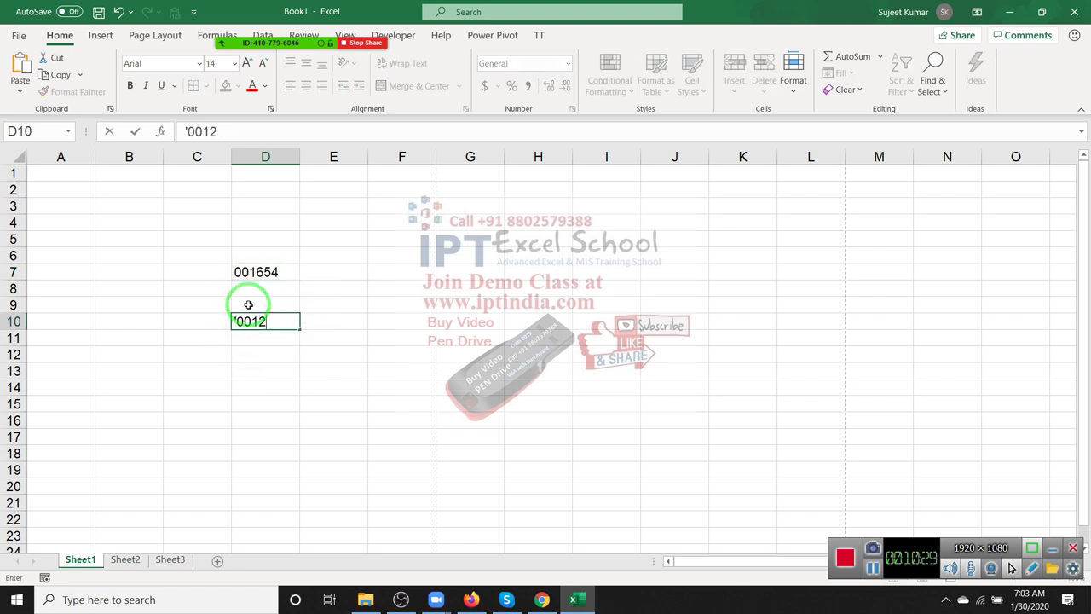
{"action": "type", "text": "545"}
{"action": "key", "text": "Return"}
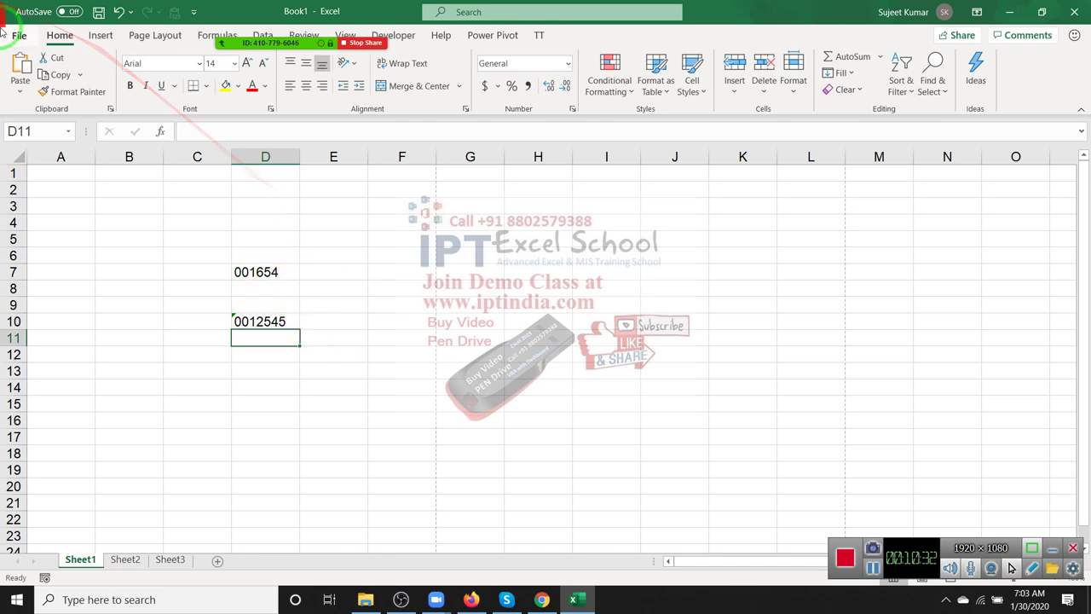
Step: Open Excel Options on the Formulas page and untick background error checking
{"action": "left_click", "coordinate": [18, 36]}
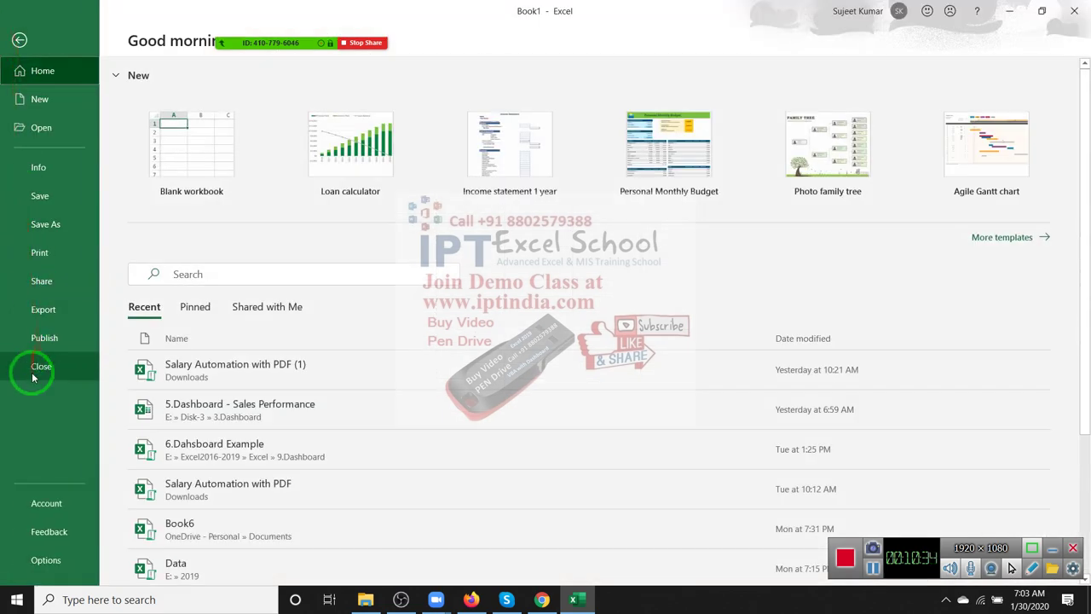
{"action": "left_click", "coordinate": [72, 558]}
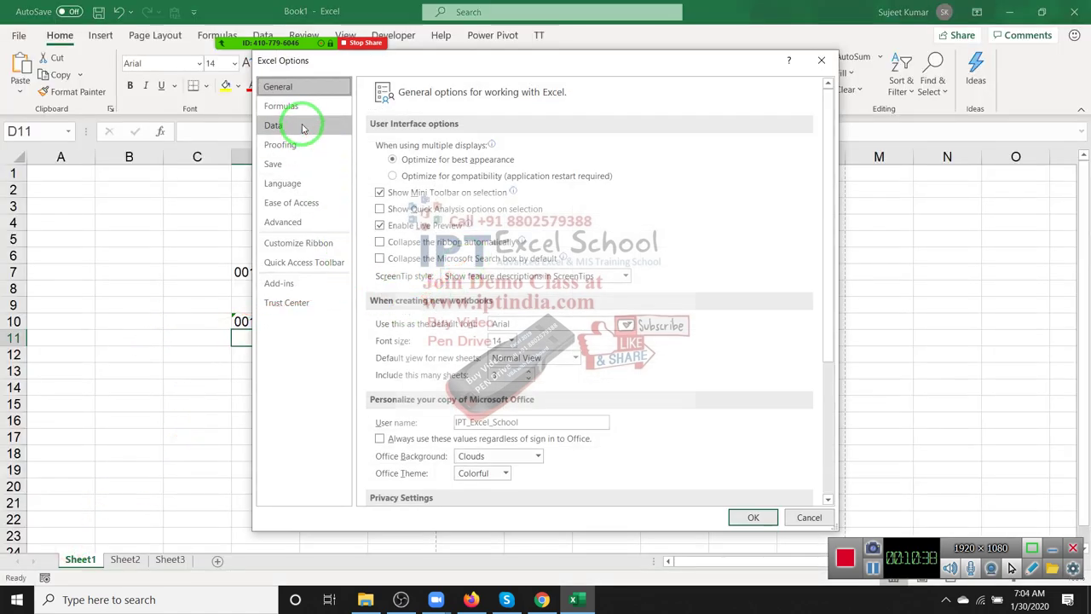
{"action": "left_click", "coordinate": [300, 108]}
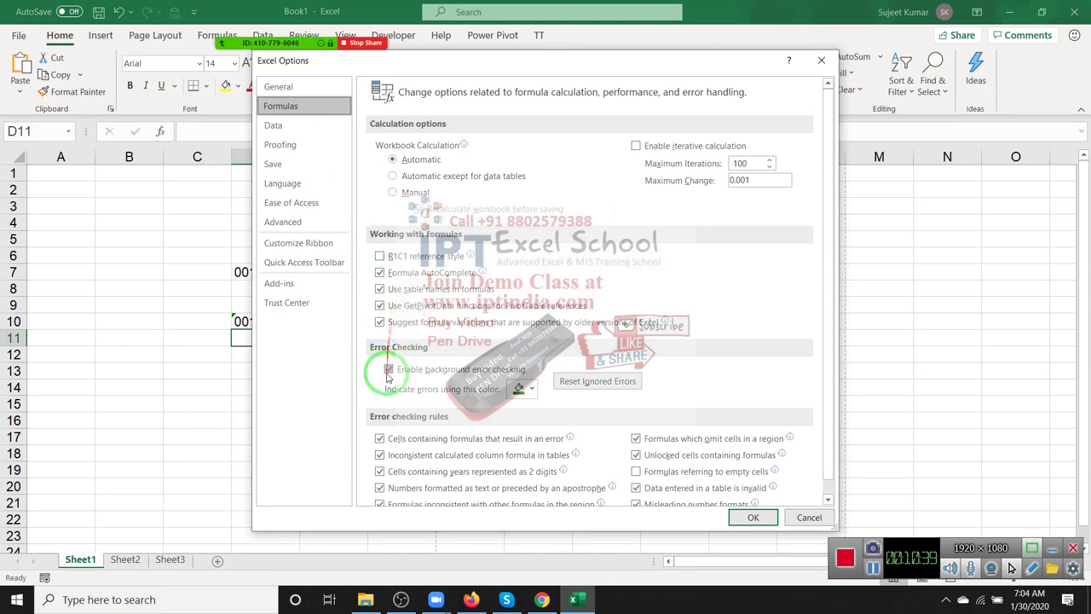
{"action": "left_click", "coordinate": [388, 369]}
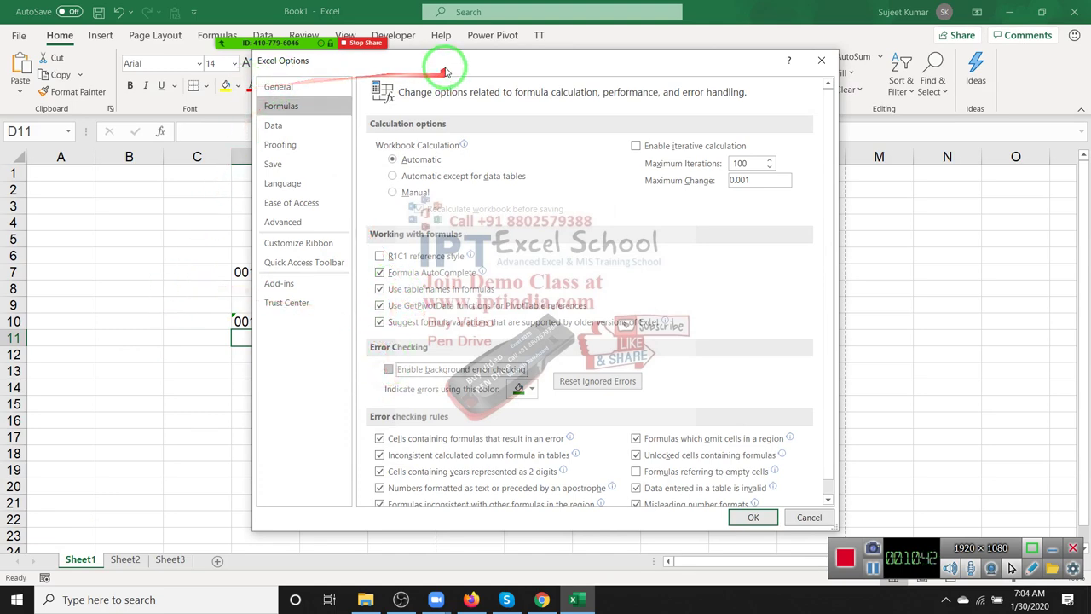
Step: Move the Options window aside, re-tick background error checking, and switch to the Data page
{"action": "left_click_drag", "start_coordinate": [445, 61], "coordinate": [658, 53]}
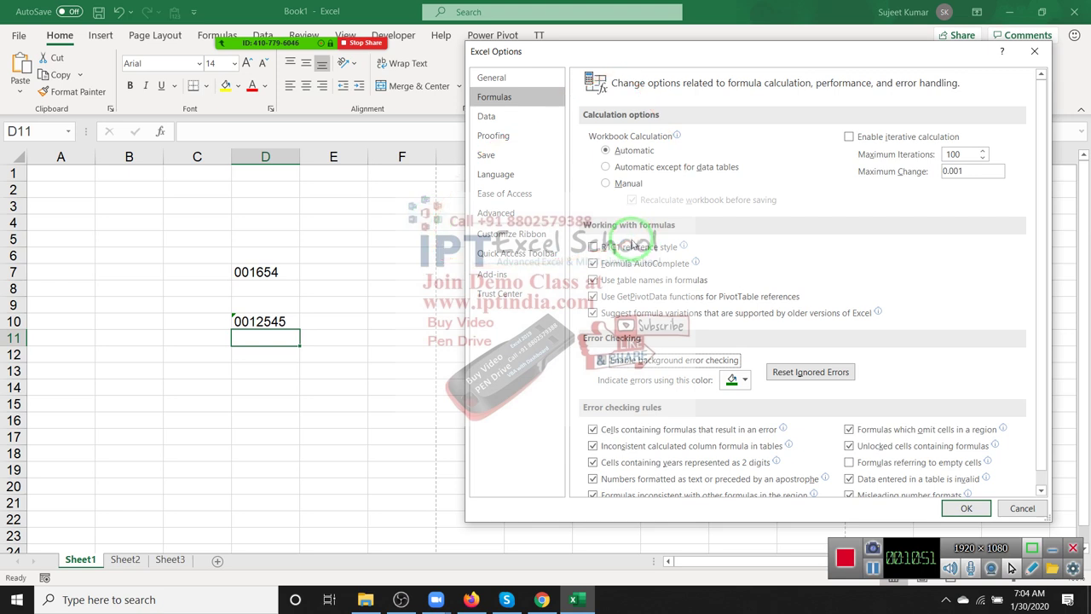
{"action": "mouse_move", "coordinate": [629, 246]}
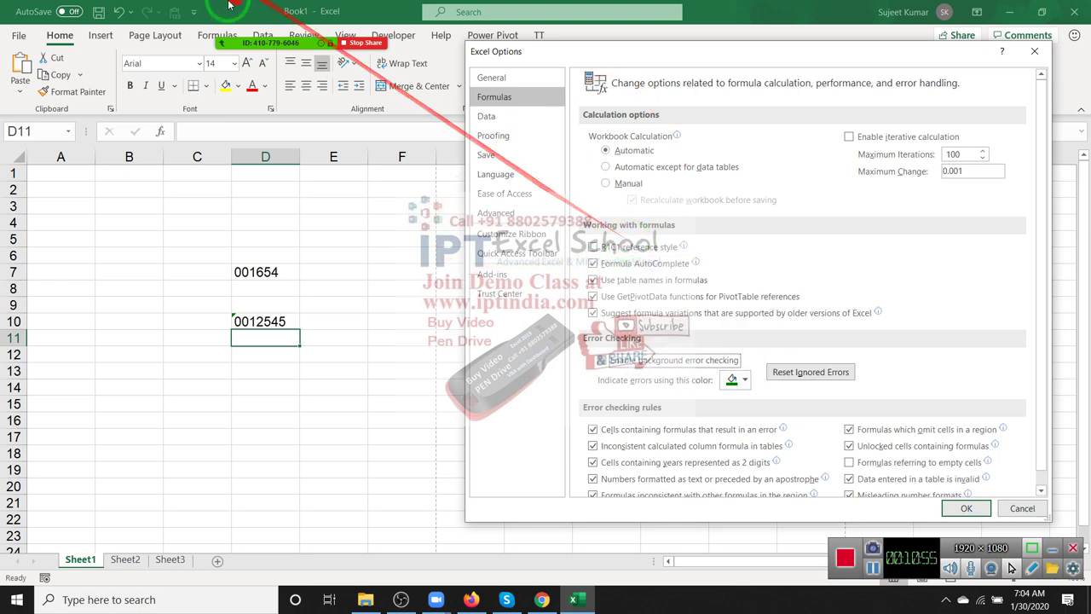
{"action": "mouse_move", "coordinate": [265, 38]}
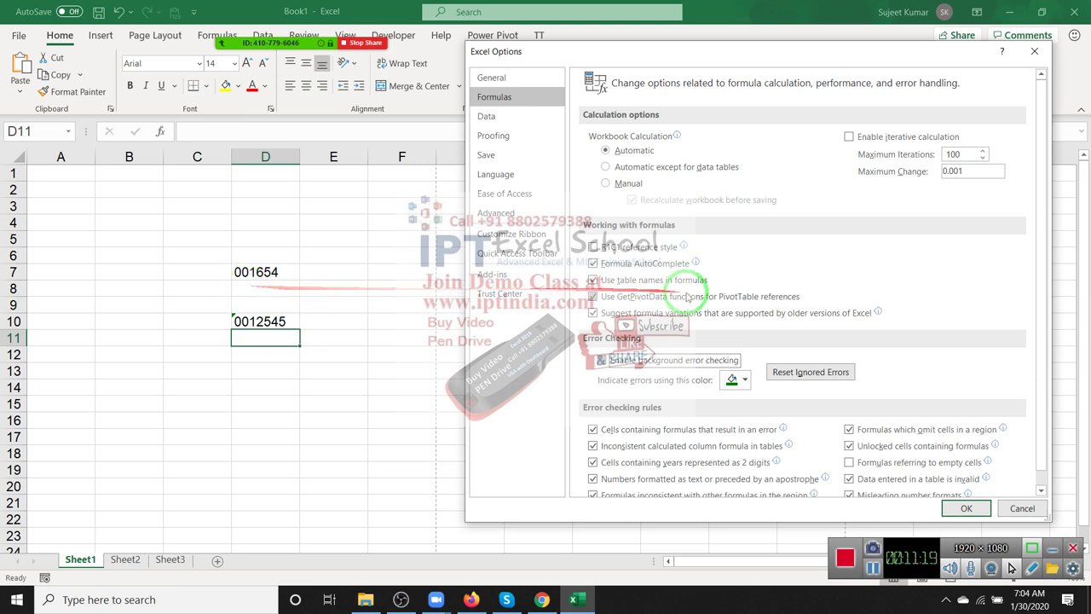
{"action": "left_click", "coordinate": [601, 360]}
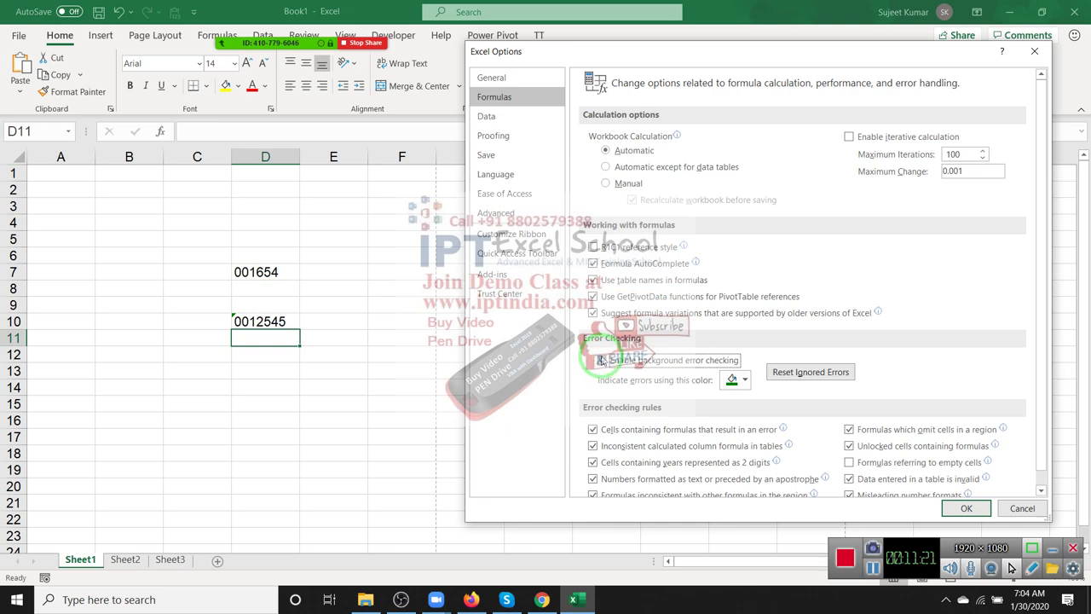
{"action": "left_click", "coordinate": [523, 104]}
{"action": "left_click", "coordinate": [525, 119]}
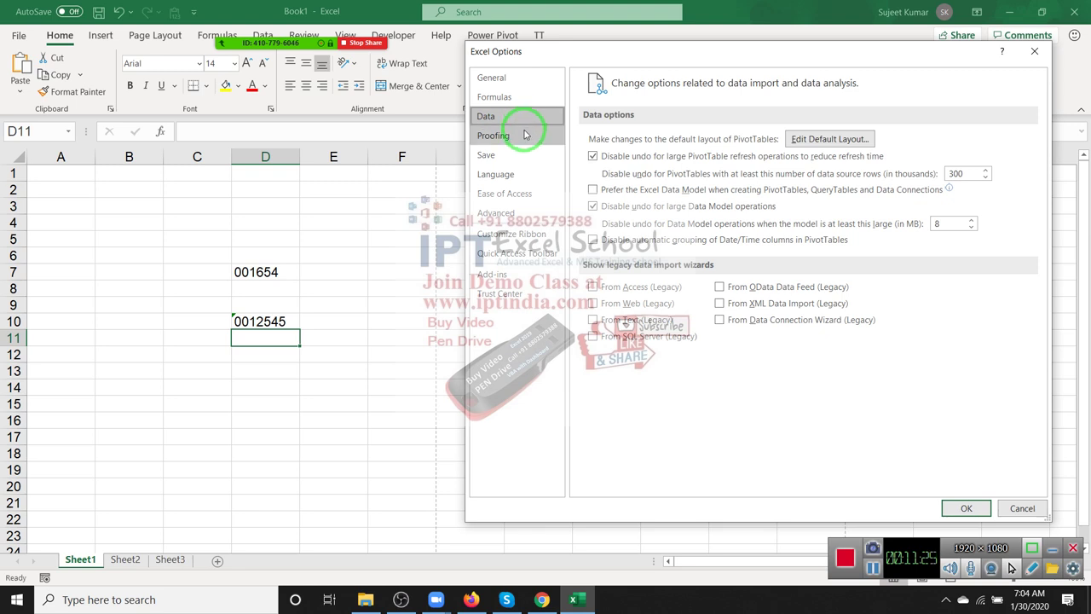
Step: Open the AutoCorrect dialog from the Proofing options and move it aside
{"action": "left_click", "coordinate": [522, 136]}
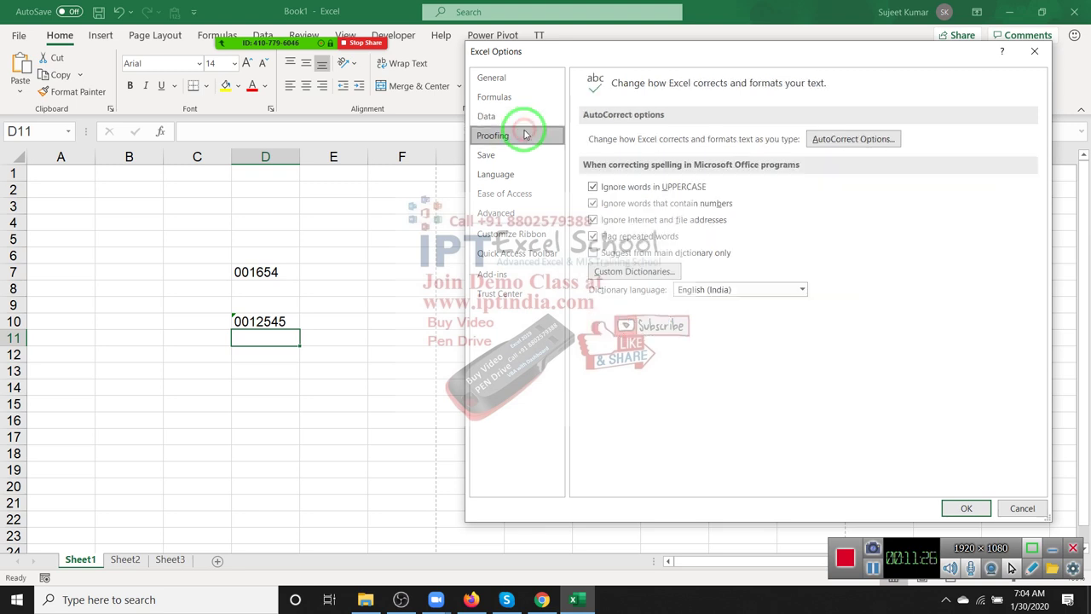
{"action": "left_click", "coordinate": [856, 141]}
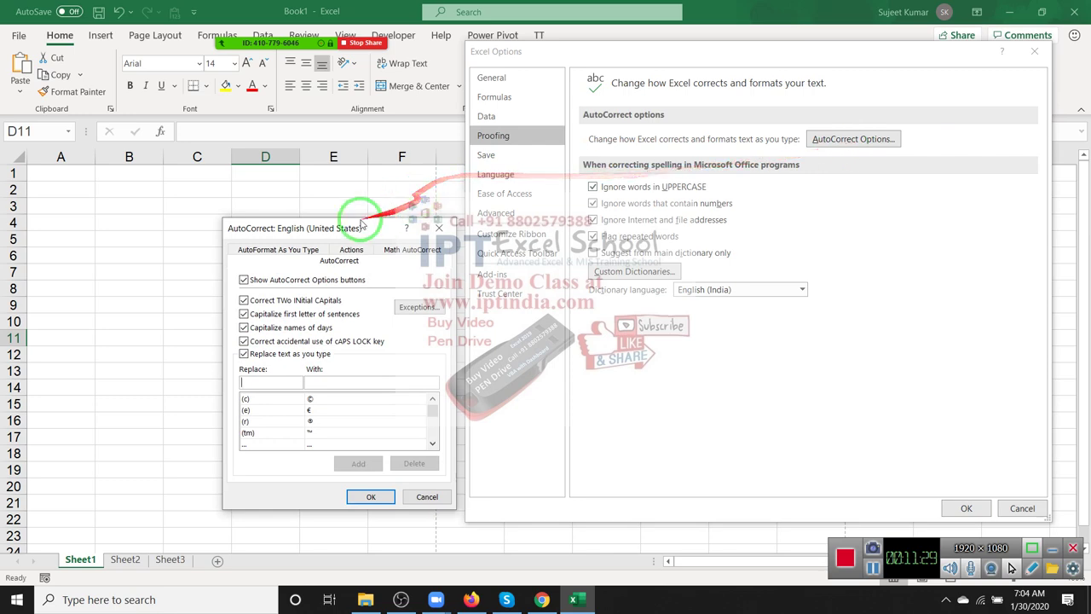
{"action": "left_click_drag", "start_coordinate": [332, 229], "coordinate": [724, 194]}
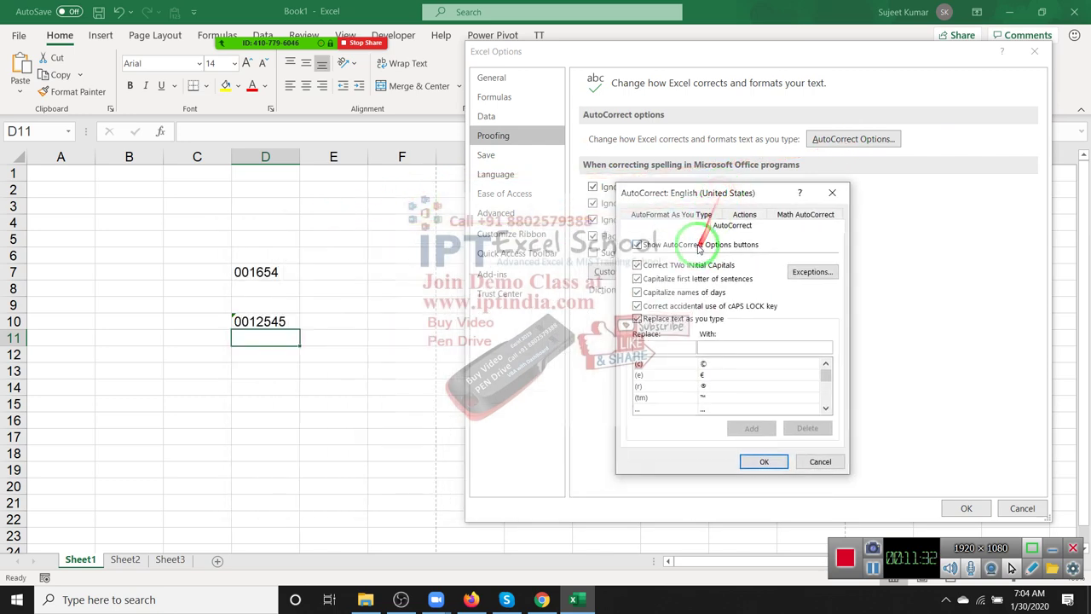
Step: Look up the DS, MS and TM replacement entries, then close both dialogs
{"action": "type", "text": "DS"}
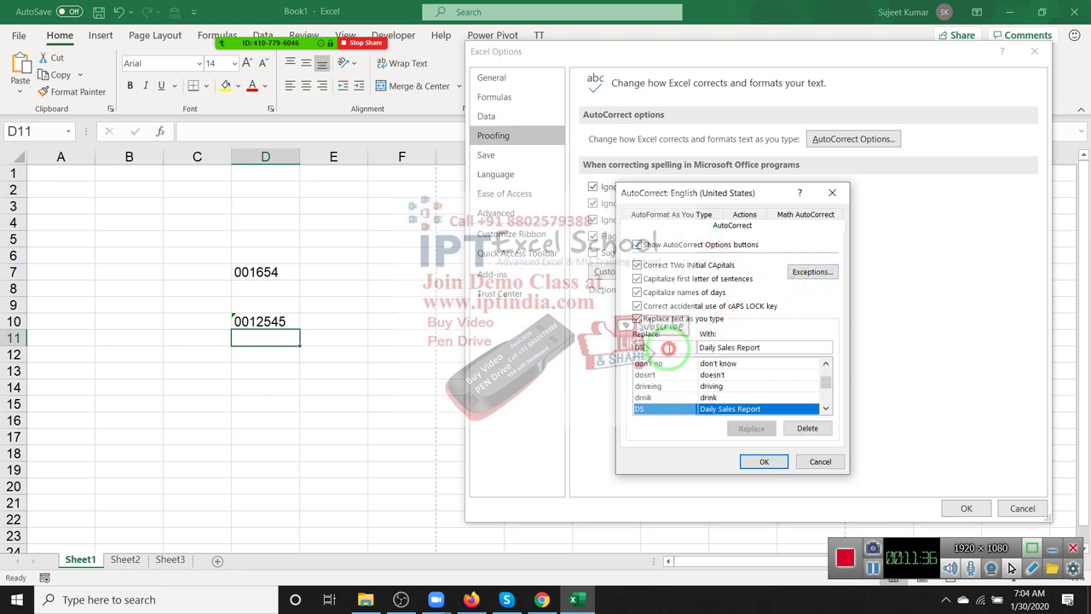
{"action": "left_click_drag", "start_coordinate": [669, 347], "coordinate": [559, 326]}
{"action": "type", "text": "MS"}
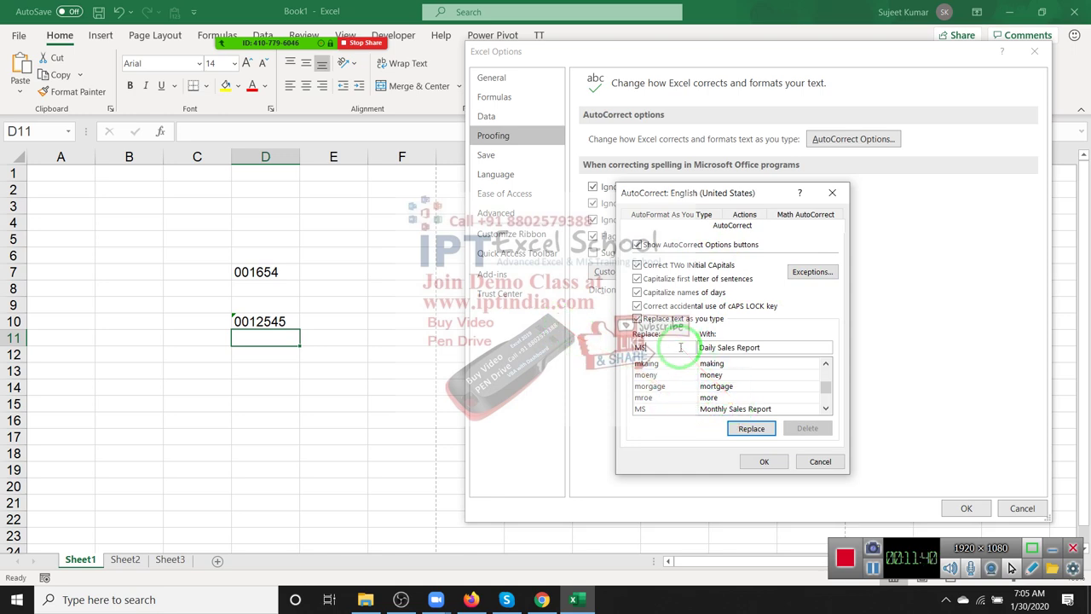
{"action": "key", "text": "BackSpace"}
{"action": "key", "text": "BackSpace"}
{"action": "type", "text": "t"}
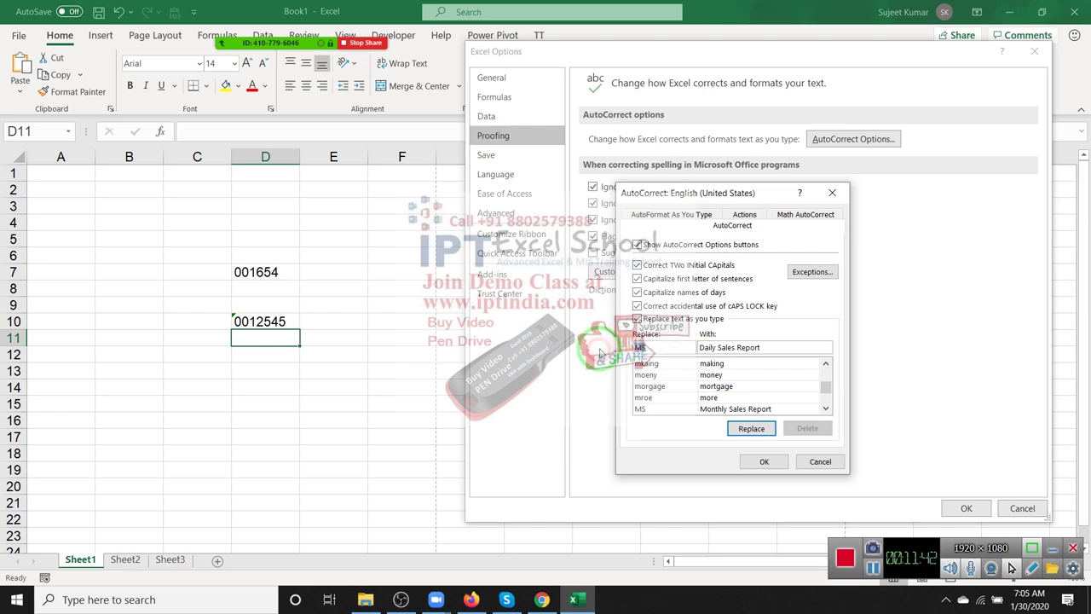
{"action": "type", "text": "L"}
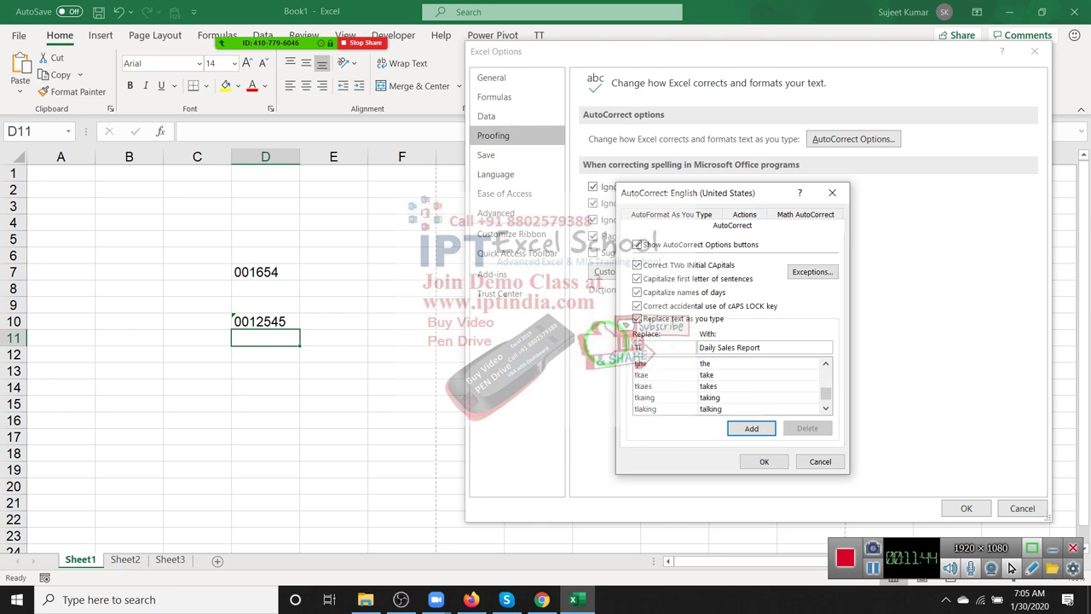
{"action": "key", "text": "BackSpace"}
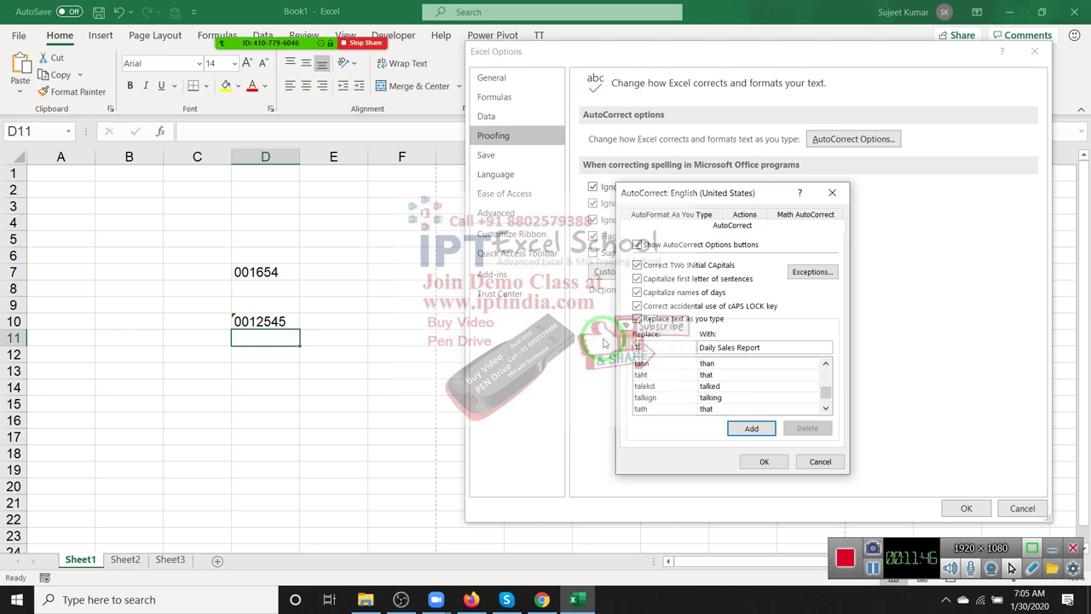
{"action": "type", "text": "M"}
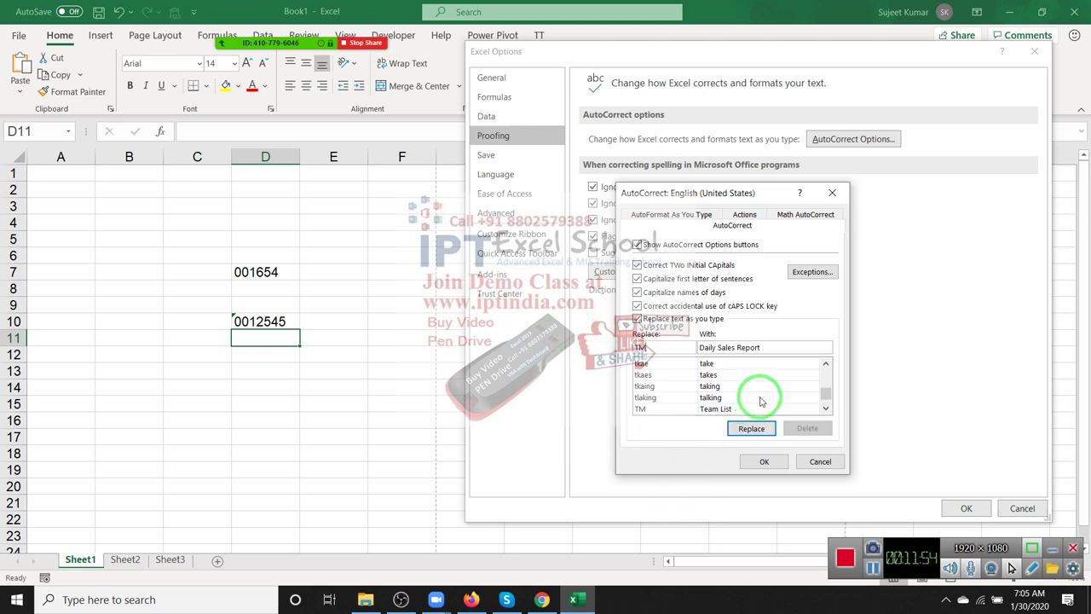
{"action": "key", "text": "Escape"}
{"action": "key", "text": "Escape"}
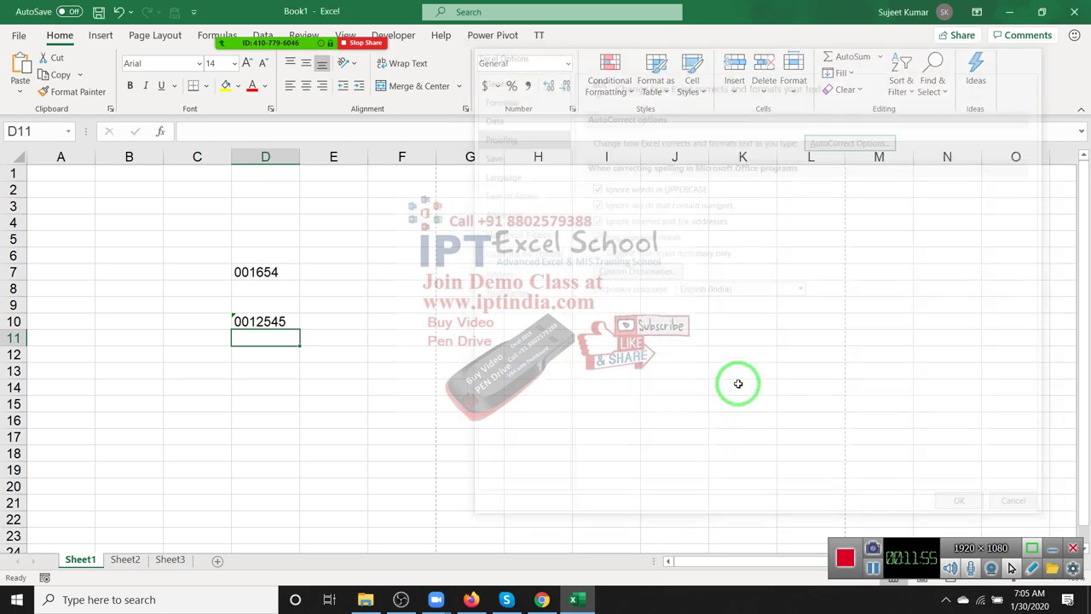
Step: Test the Tm shortcut by typing it into cell F9
{"action": "left_click", "coordinate": [414, 298]}
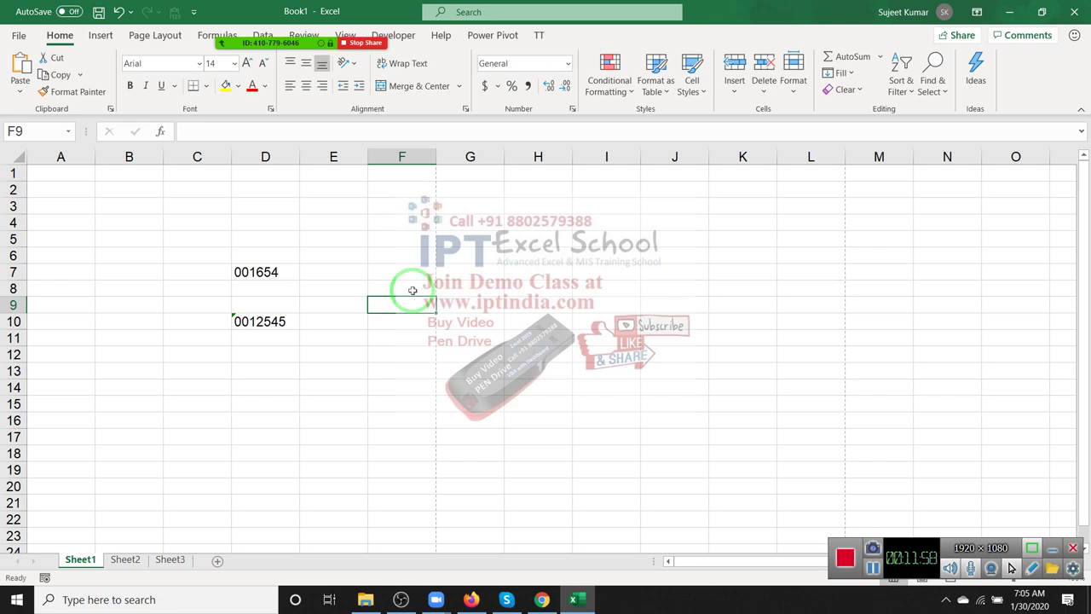
{"action": "type", "text": "Tm"}
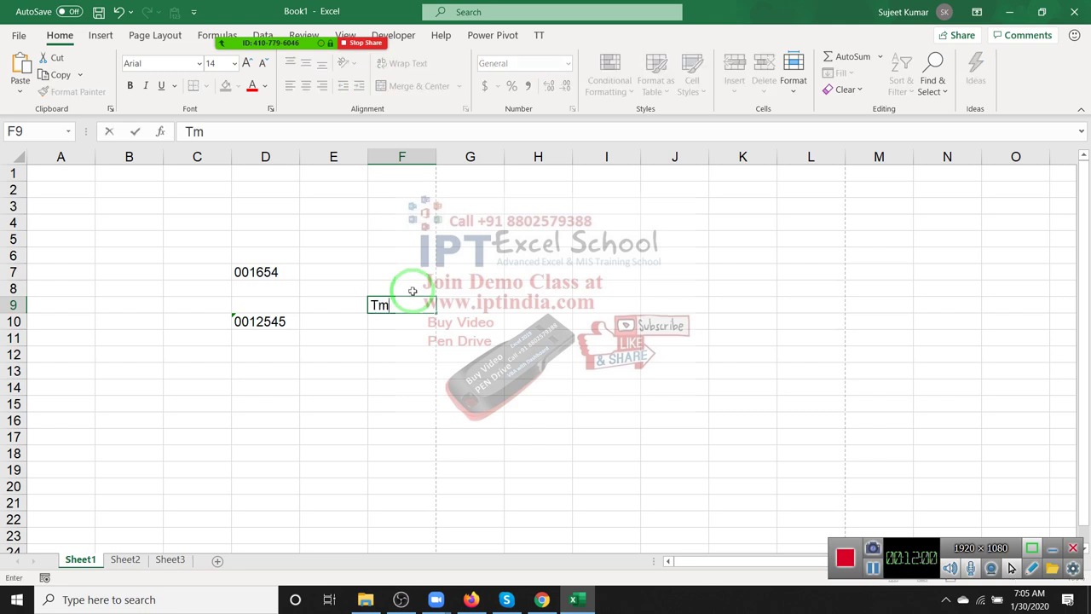
{"action": "key", "text": "Return"}
{"action": "key", "text": "Up"}
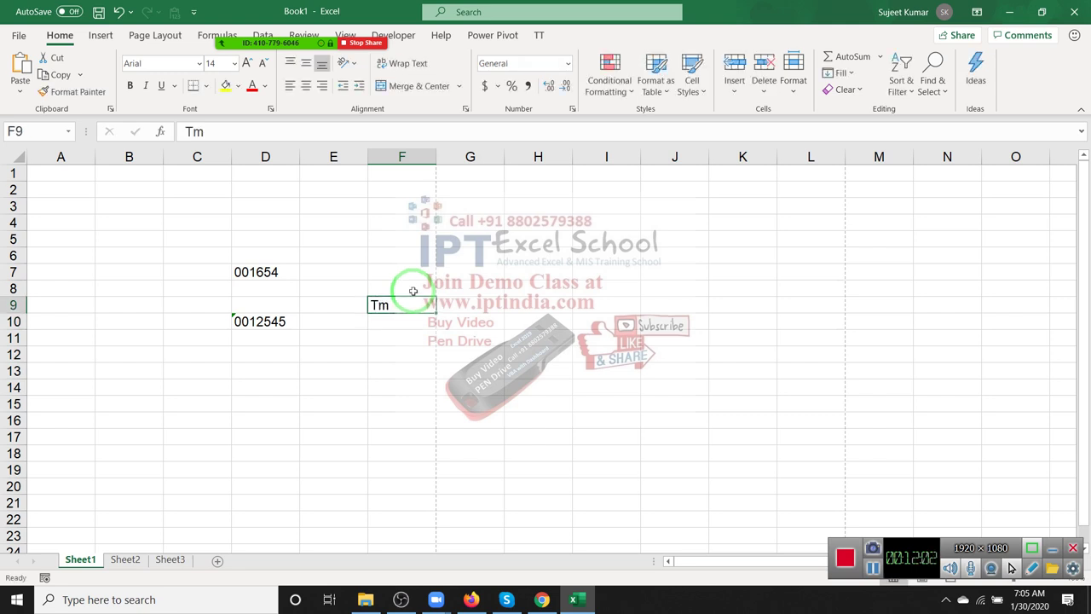
{"action": "type", "text": "tm"}
{"action": "key", "text": "Right"}
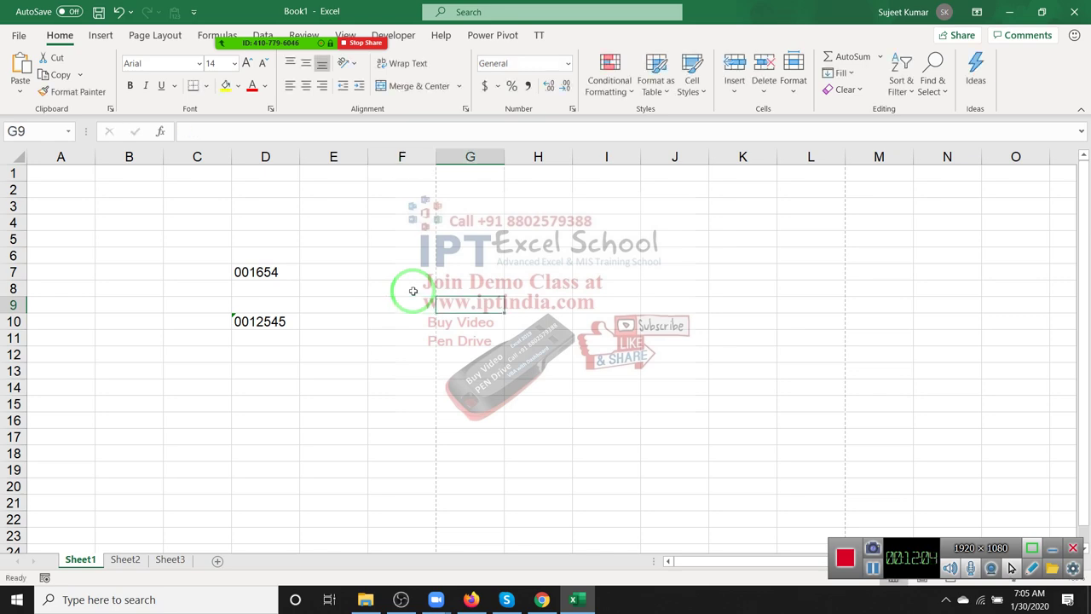
Step: Type TM, DS and MS into G9:G11, expanding to Team List, Daily Sales Report, Monthly Sales Report
{"action": "type", "text": "TM"}
{"action": "key", "text": "Return"}
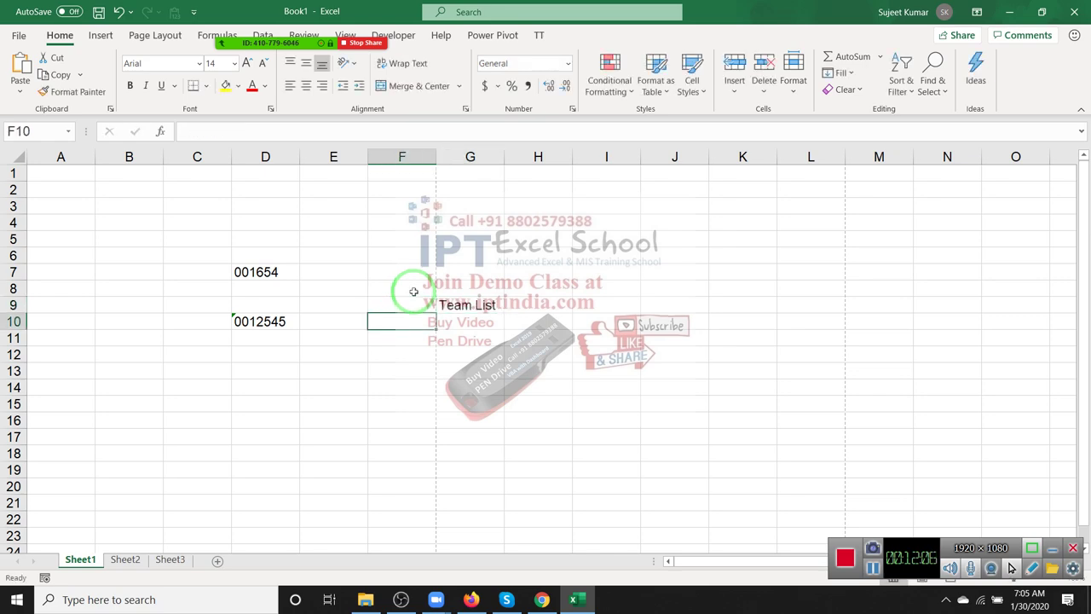
{"action": "key", "text": "Right"}
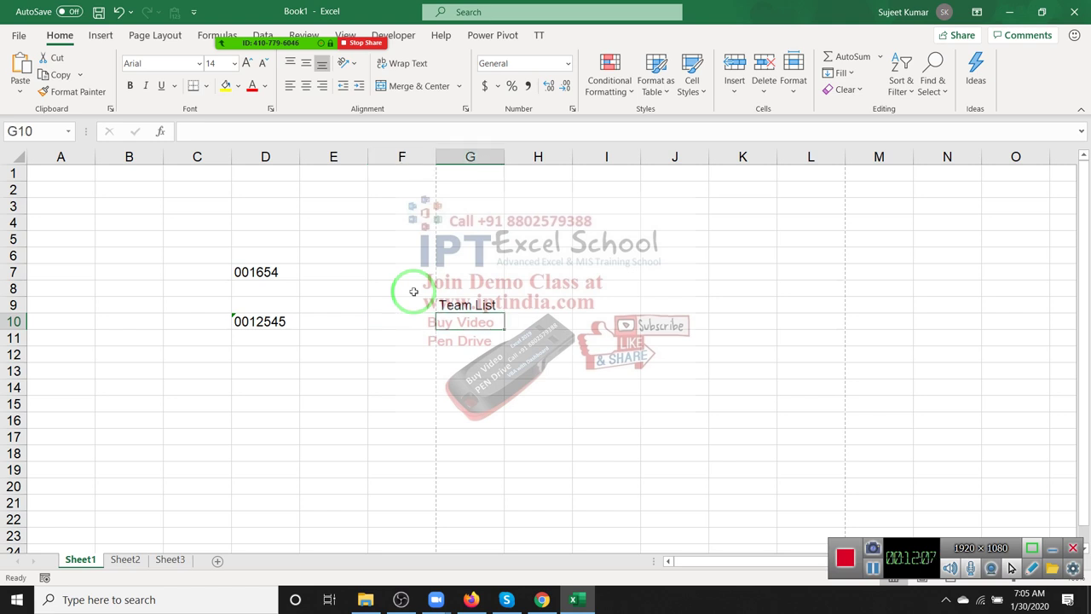
{"action": "type", "text": "DS"}
{"action": "key", "text": "Return"}
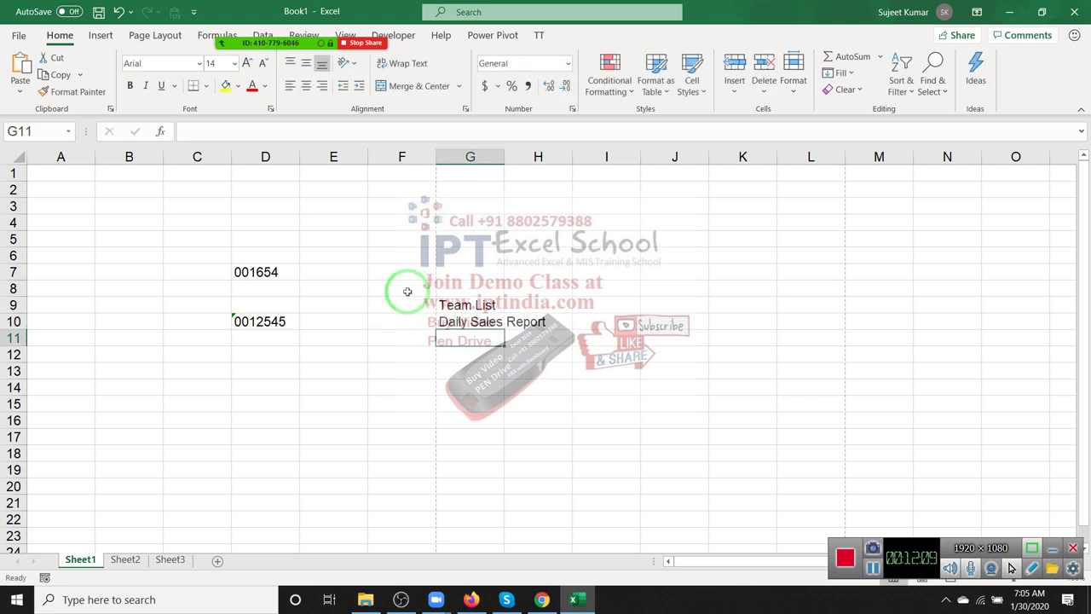
{"action": "type", "text": "MS"}
{"action": "key", "text": "Return"}
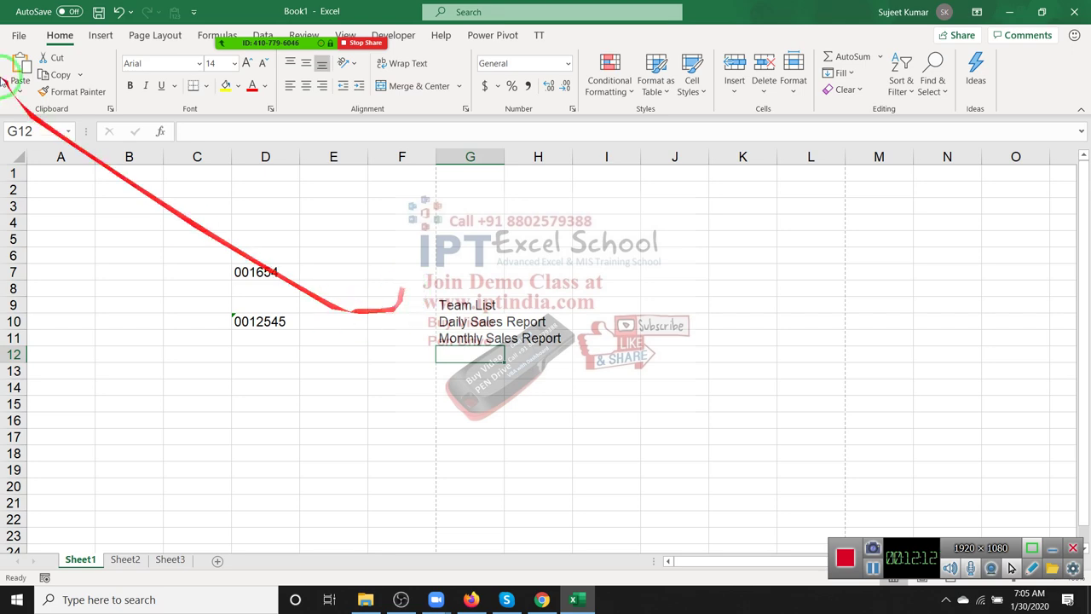
Step: Leave 'Internet and network paths with hyperlinks' ticked under AutoFormat As You Type and confirm both dialogs
{"action": "left_click", "coordinate": [21, 37]}
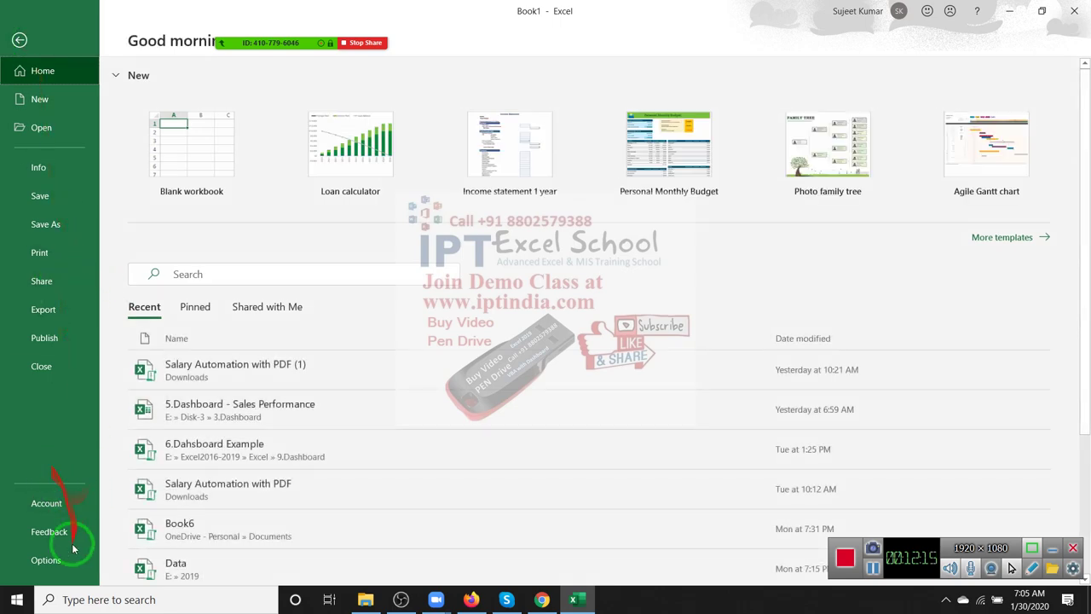
{"action": "left_click", "coordinate": [46, 560]}
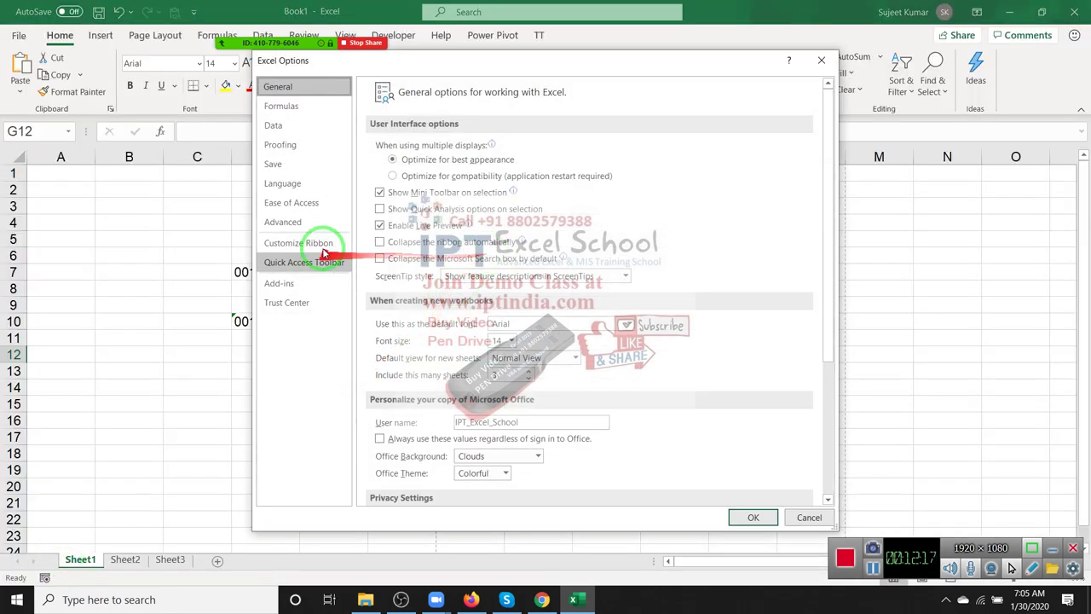
{"action": "left_click", "coordinate": [315, 142]}
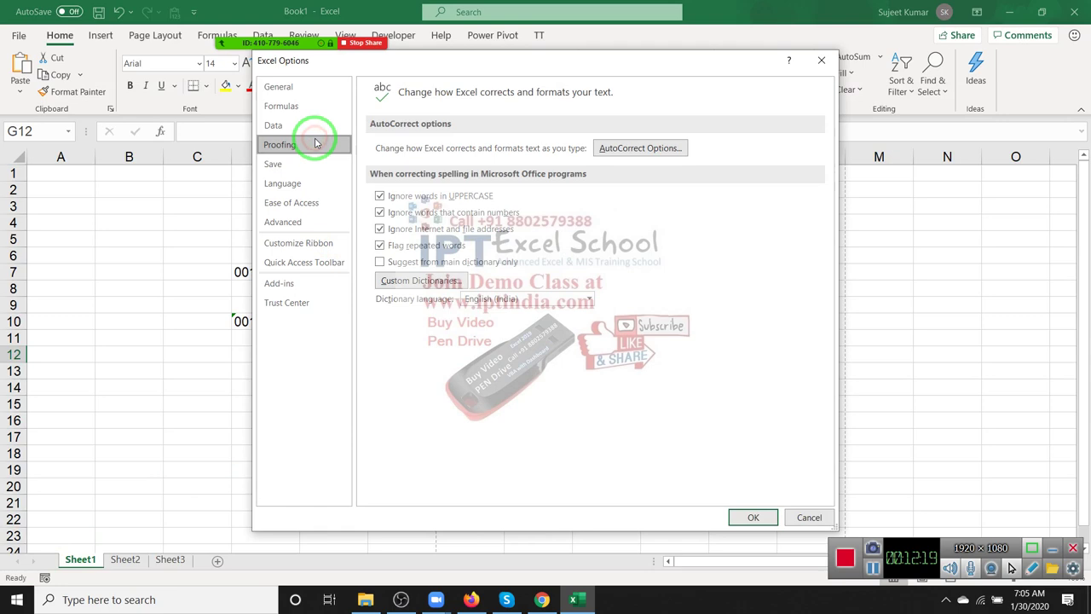
{"action": "left_click", "coordinate": [660, 149]}
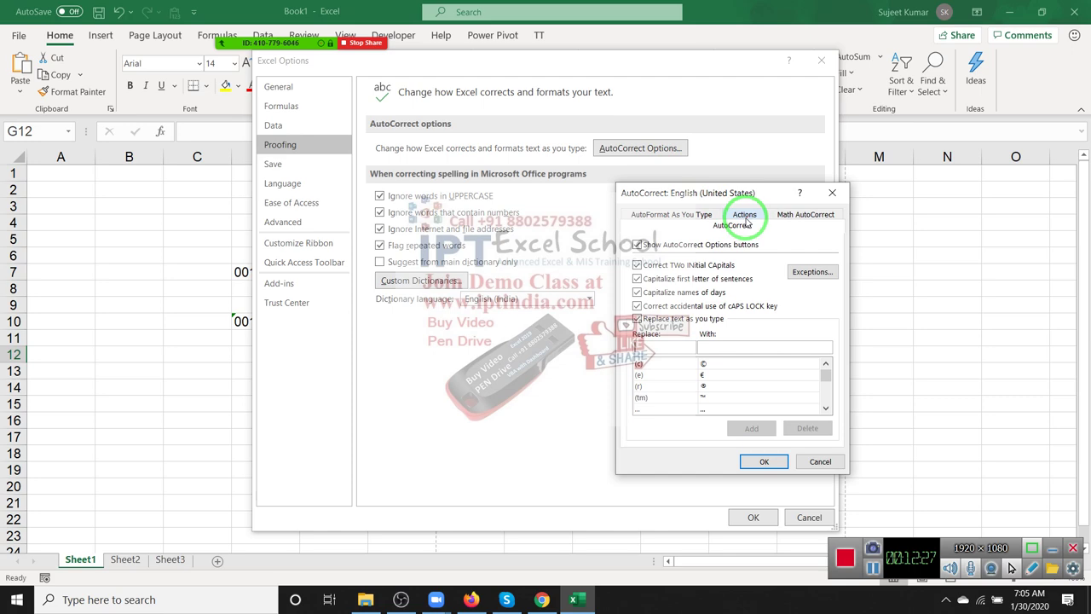
{"action": "left_click", "coordinate": [702, 215]}
{"action": "left_click", "coordinate": [646, 256]}
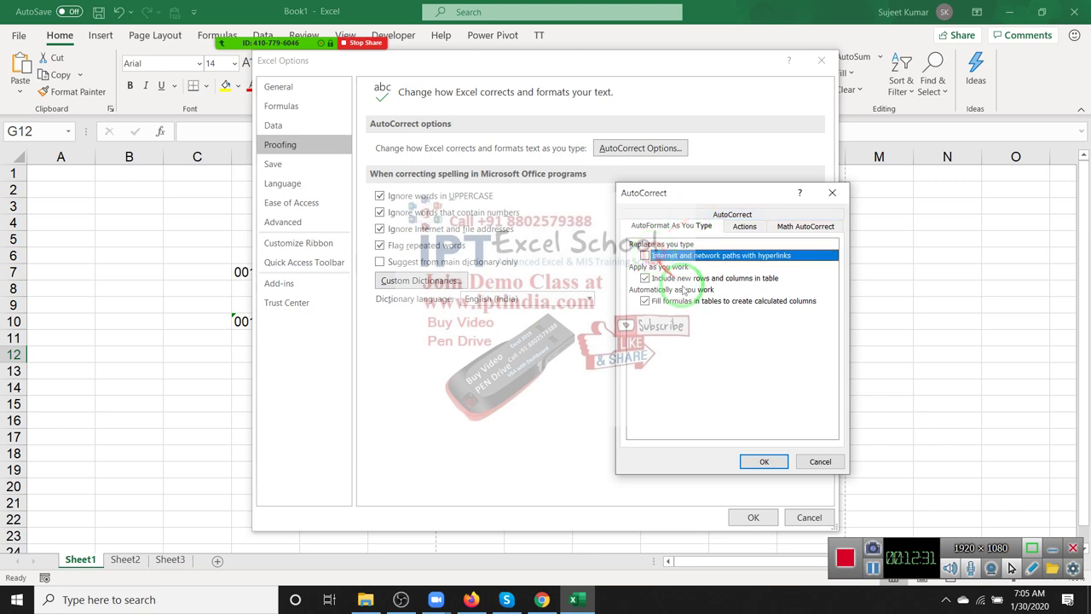
{"action": "left_click", "coordinate": [644, 256]}
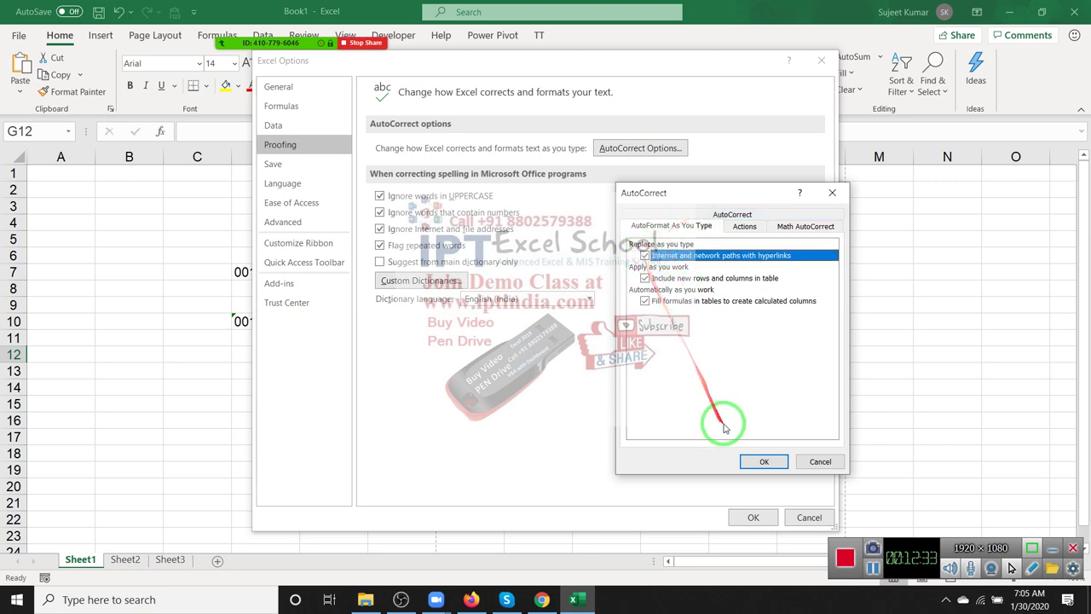
{"action": "left_click", "coordinate": [764, 466]}
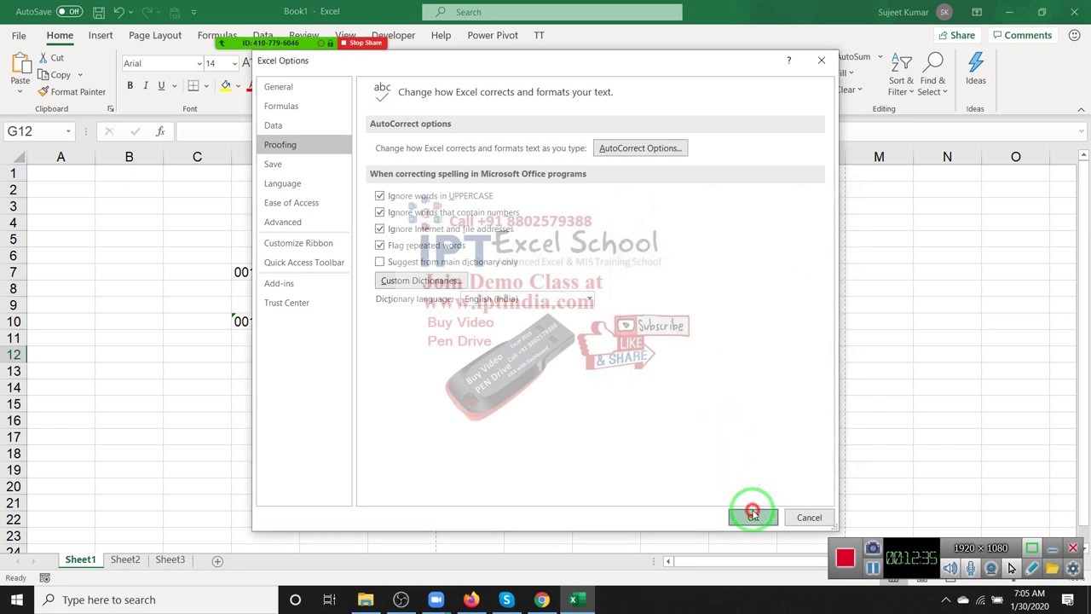
{"action": "left_click", "coordinate": [753, 515]}
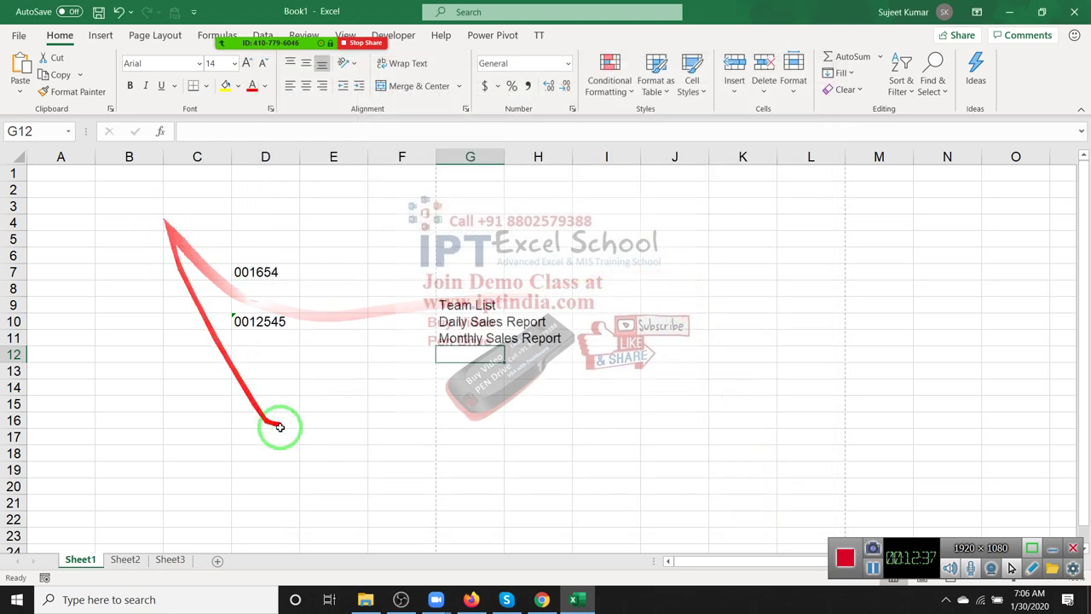
Step: Enter the contact's e-mail address in D15 so Excel turns it into a blue hyperlink
{"action": "left_click", "coordinate": [292, 397]}
{"action": "left_click_drag", "start_coordinate": [292, 396], "coordinate": [289, 394]}
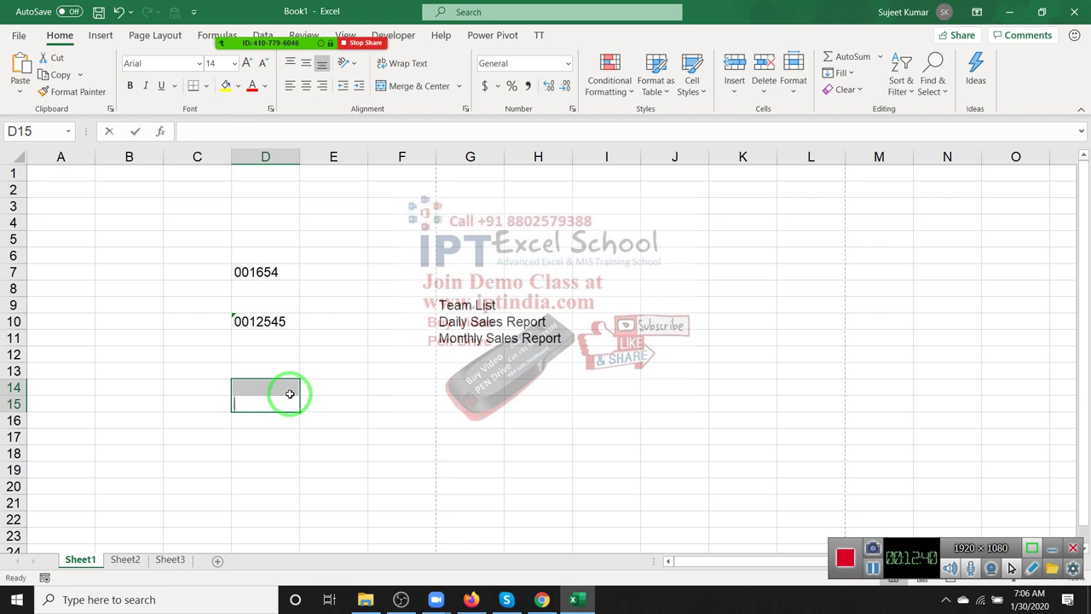
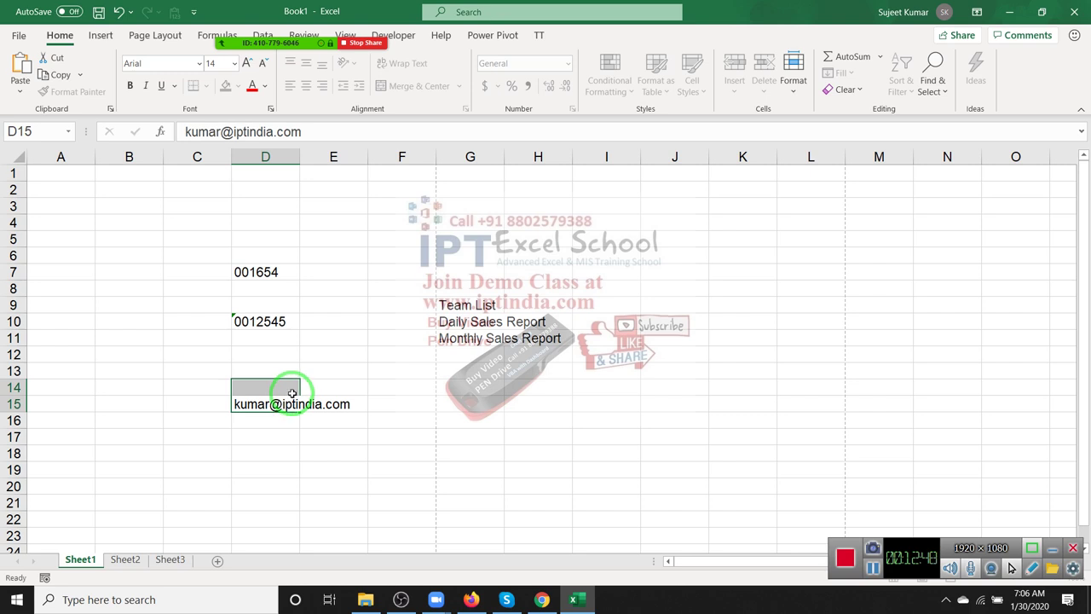
{"action": "left_click", "coordinate": [291, 391]}
{"action": "left_click", "coordinate": [280, 436]}
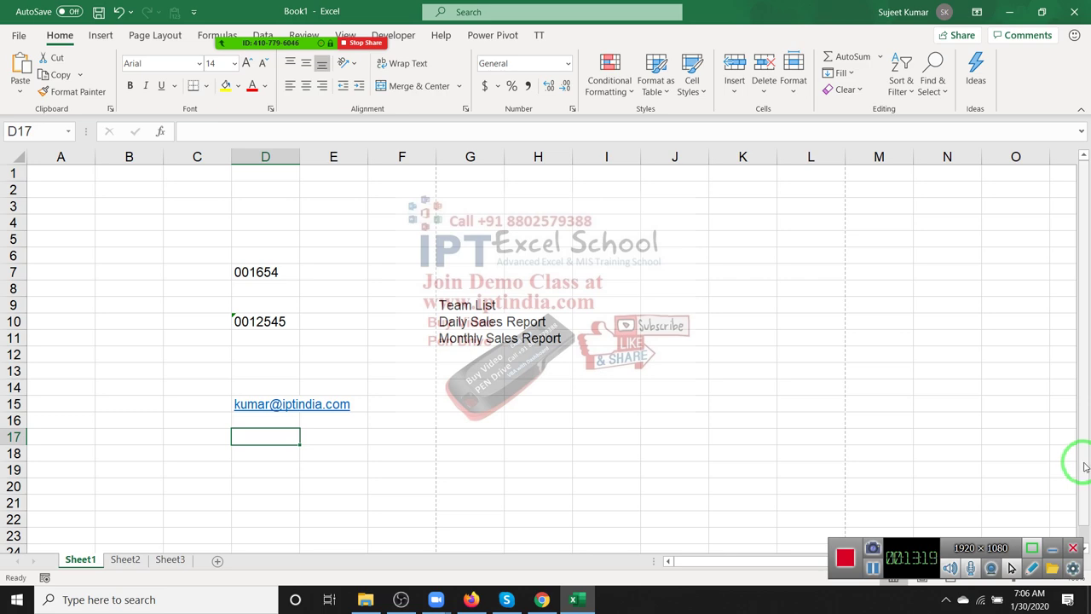
Step: Fill the D15 e-mail hyperlink down through D23 with Ctrl+D
{"action": "key", "text": "Up"}
{"action": "key", "text": "Up"}
{"action": "key", "text": "shift+Down"}
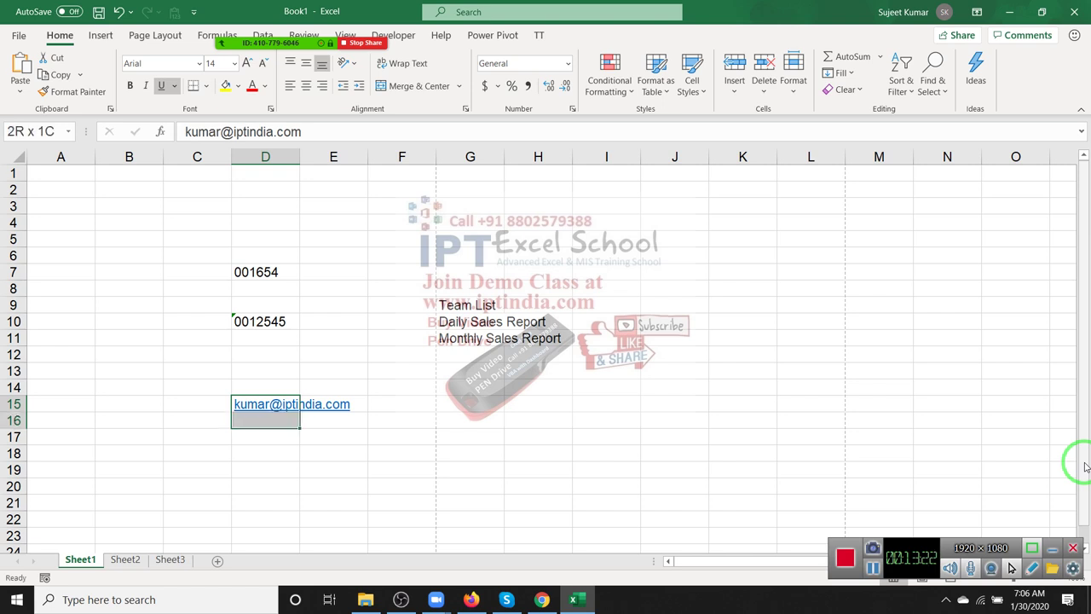
{"action": "key", "text": "shift+Down"}
{"action": "key", "text": "shift+Down"}
{"action": "key", "text": "shift+Down"}
{"action": "key", "text": "ctrl+d"}
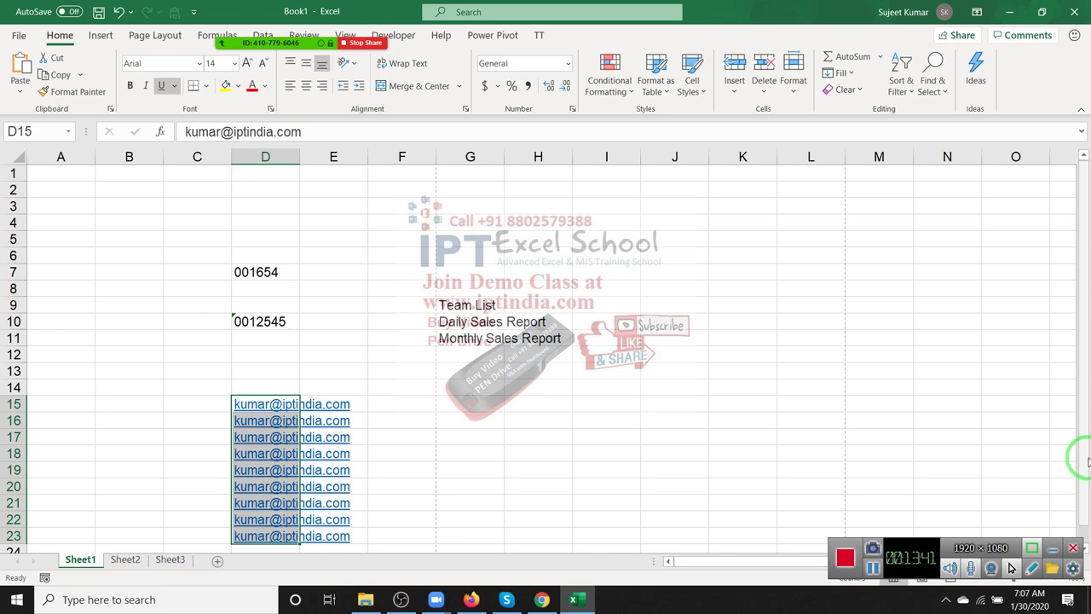
{"action": "key", "text": "Down"}
{"action": "key", "text": "Down"}
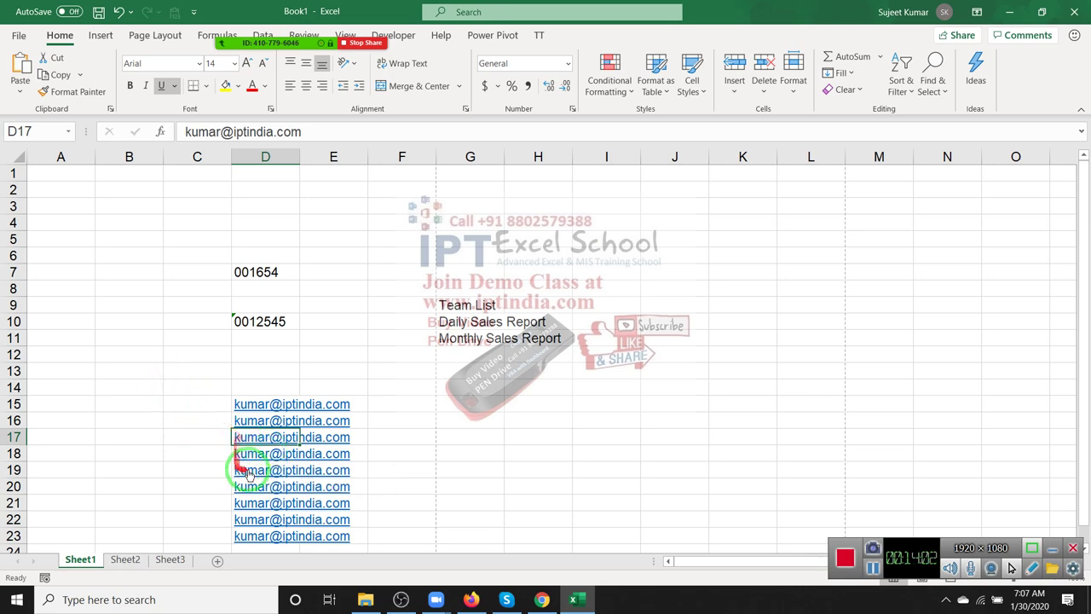
{"action": "left_click", "coordinate": [475, 386]}
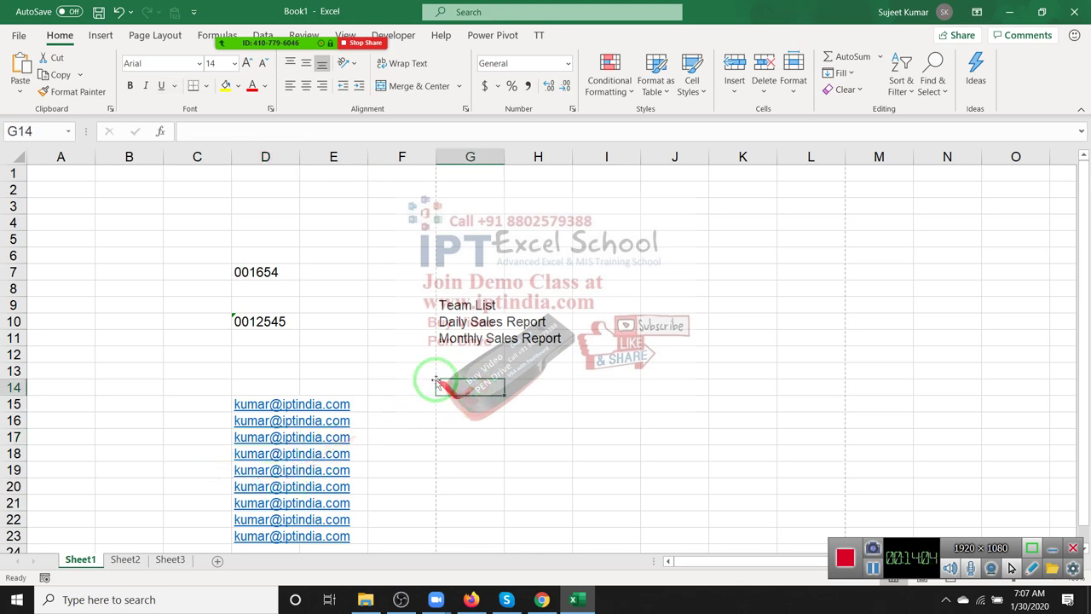
Step: Untick 'Internet and network paths with hyperlinks' in AutoFormat As You Type and close Options
{"action": "left_click", "coordinate": [18, 35]}
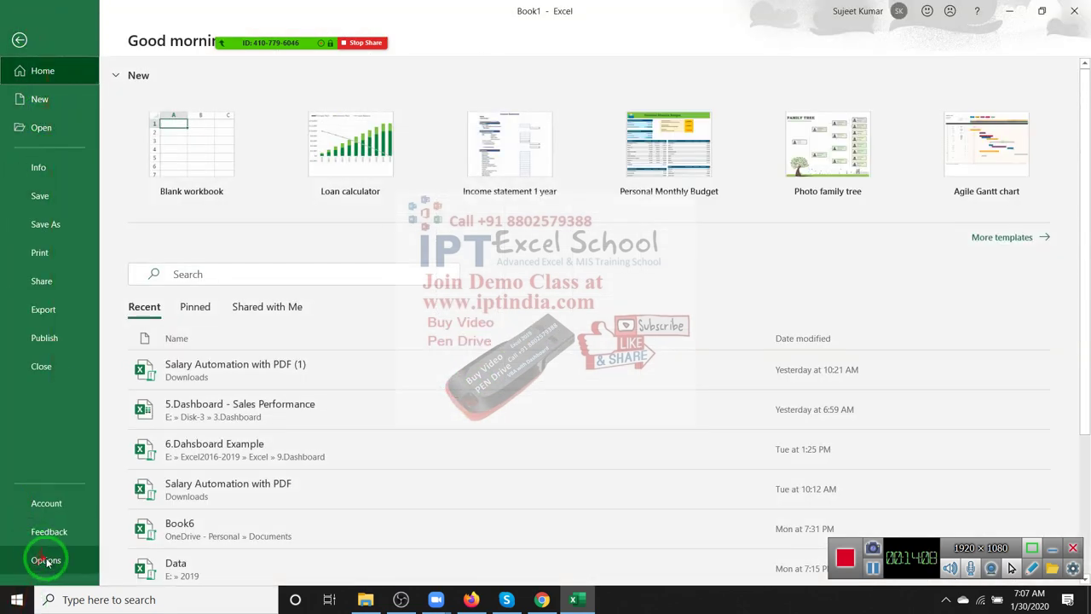
{"action": "left_click", "coordinate": [33, 560]}
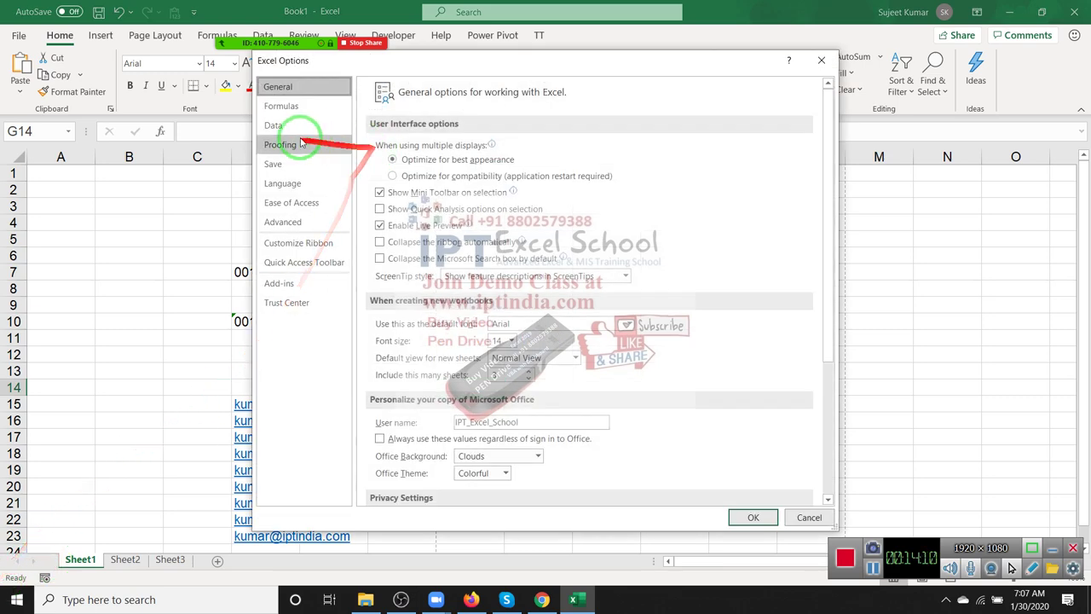
{"action": "left_click", "coordinate": [281, 145]}
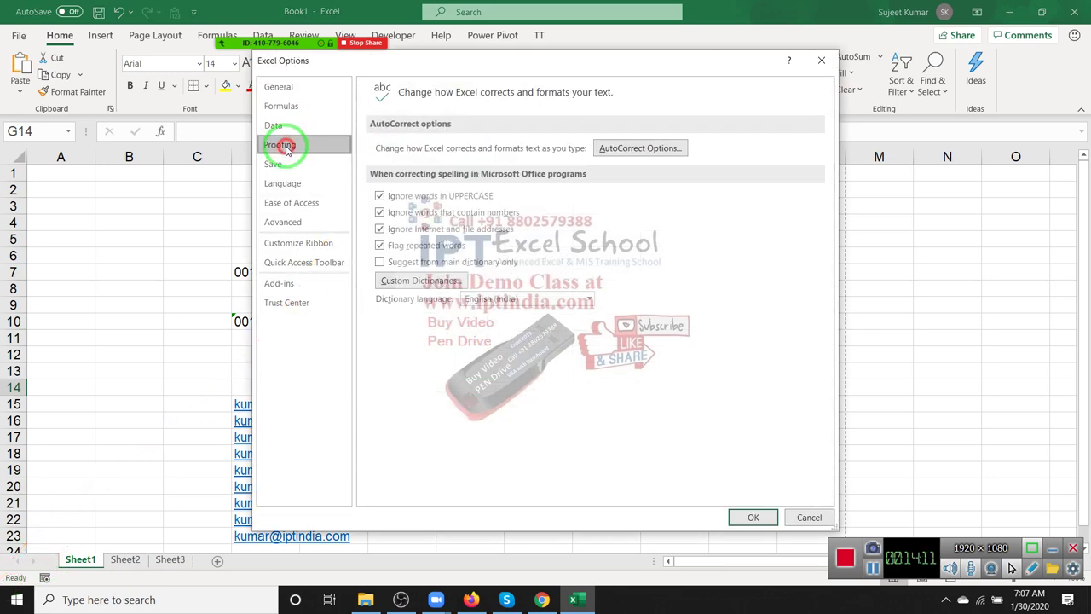
{"action": "left_click", "coordinate": [644, 150]}
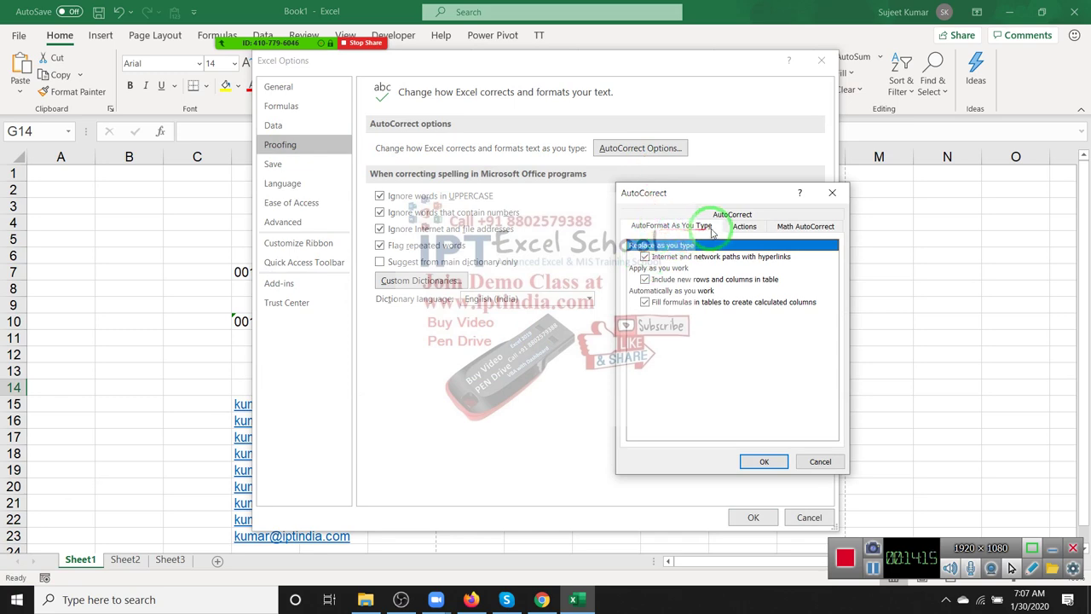
{"action": "left_click", "coordinate": [653, 258]}
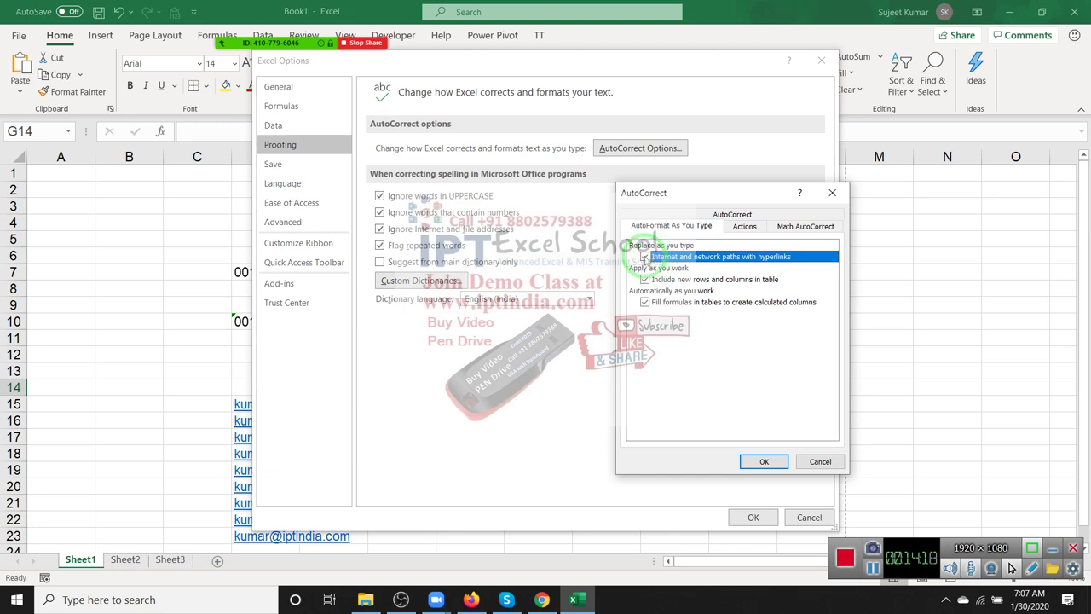
{"action": "left_click", "coordinate": [645, 257]}
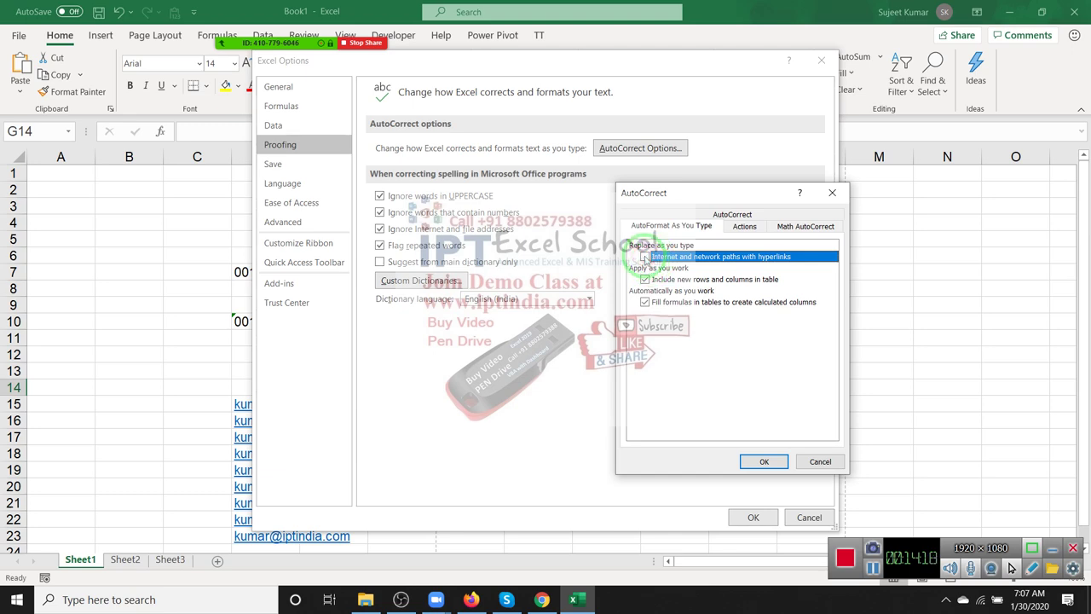
{"action": "left_click", "coordinate": [763, 461]}
{"action": "left_click", "coordinate": [753, 516]}
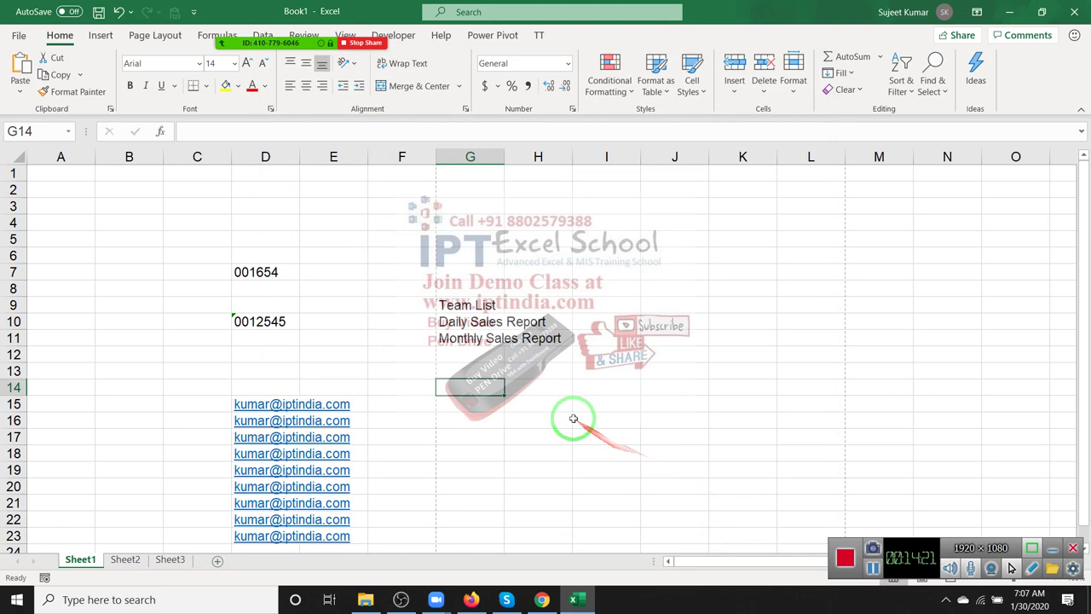
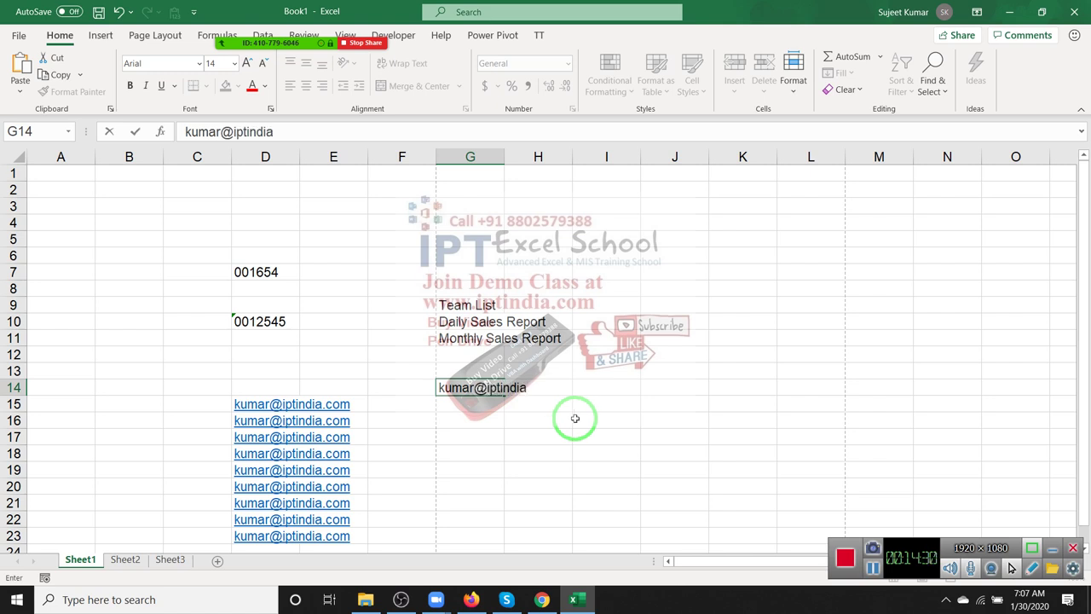
Step: Type the same e-mail address into G14, where it stays plain black text
{"action": "key", "text": "ctrl+Return"}
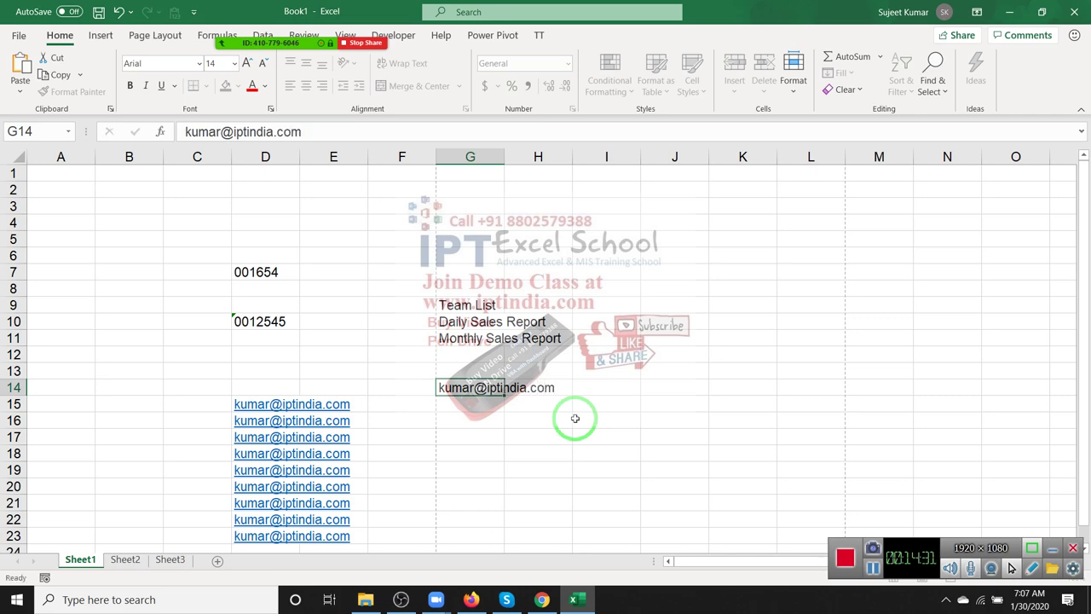
{"action": "key", "text": "Return"}
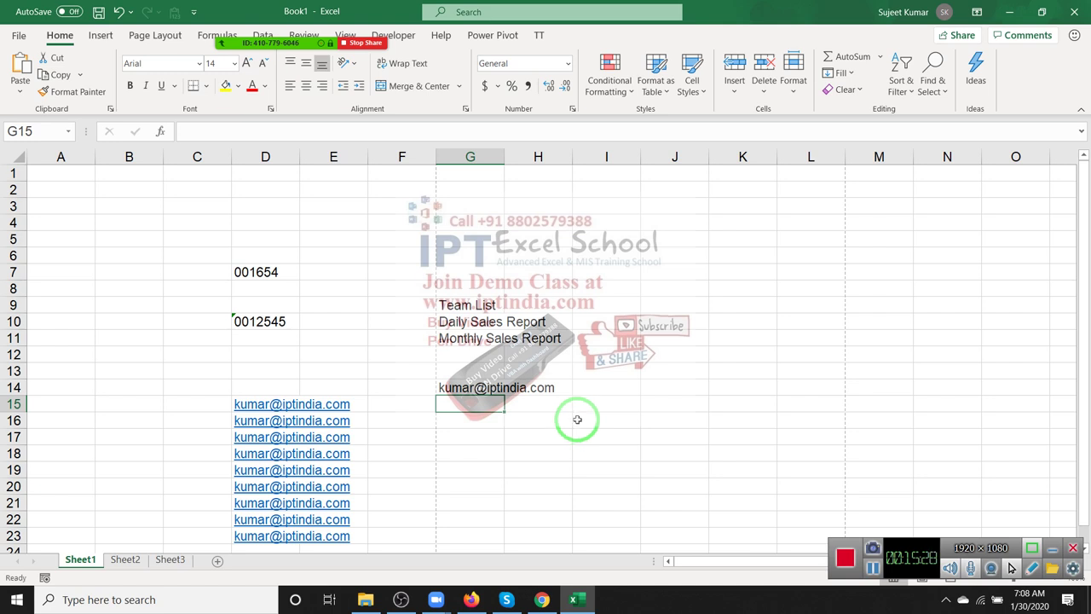
Step: Check the Excel Macro-Enabled Workbook save format and default local location on the Options Save page
{"action": "left_click", "coordinate": [17, 34]}
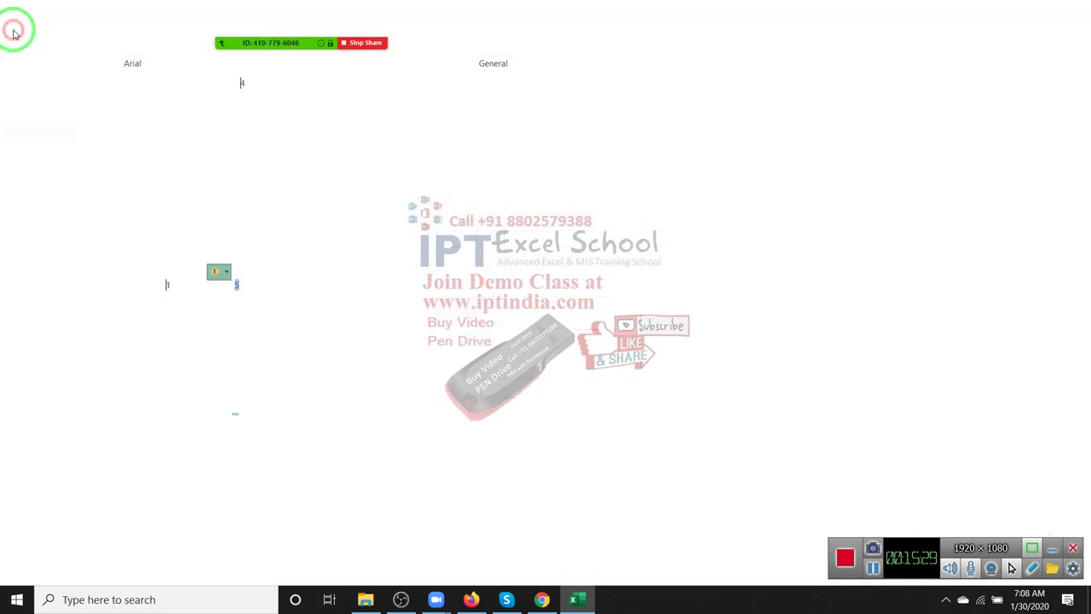
{"action": "left_click", "coordinate": [47, 560]}
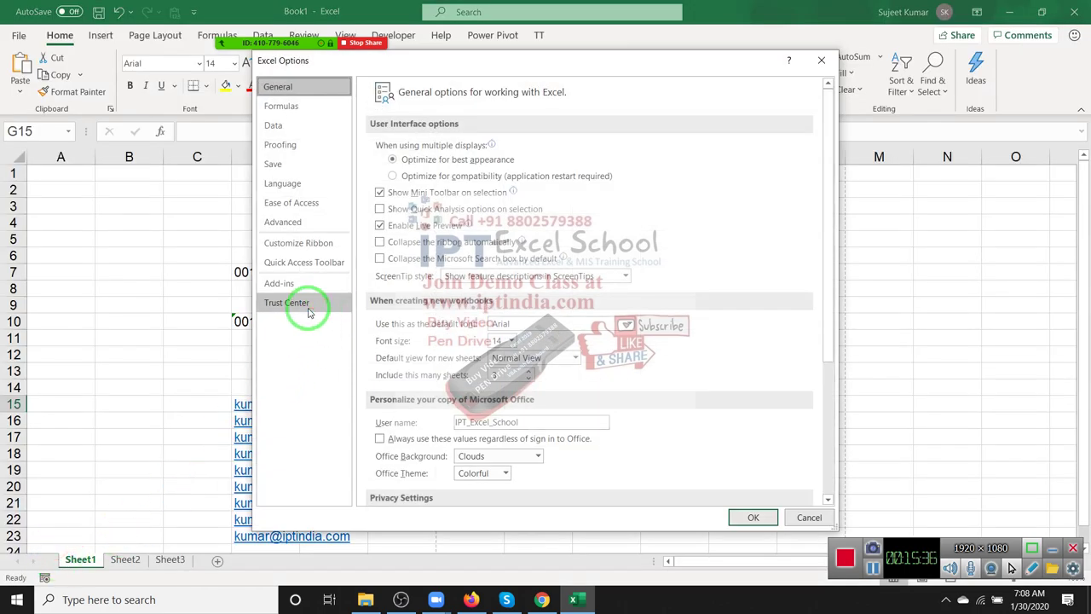
{"action": "left_click", "coordinate": [302, 152]}
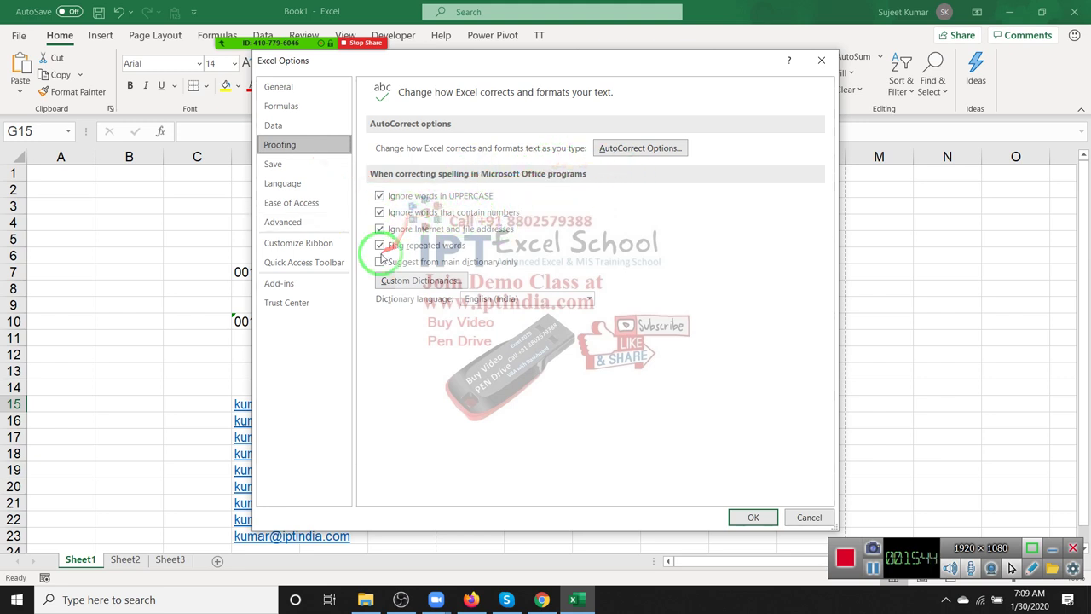
{"action": "left_click", "coordinate": [314, 165]}
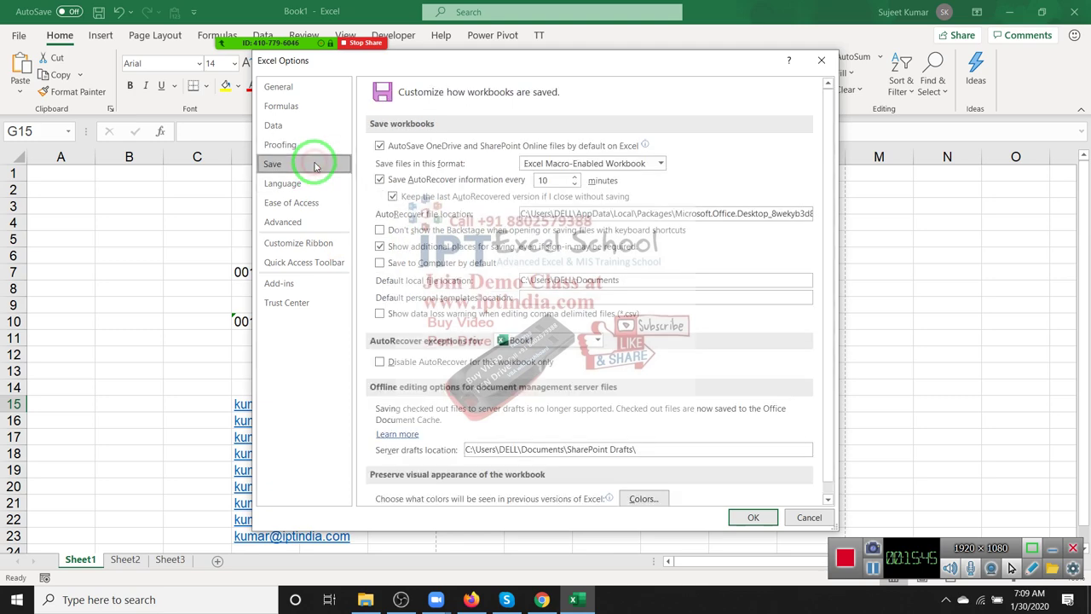
{"action": "left_click", "coordinate": [564, 177]}
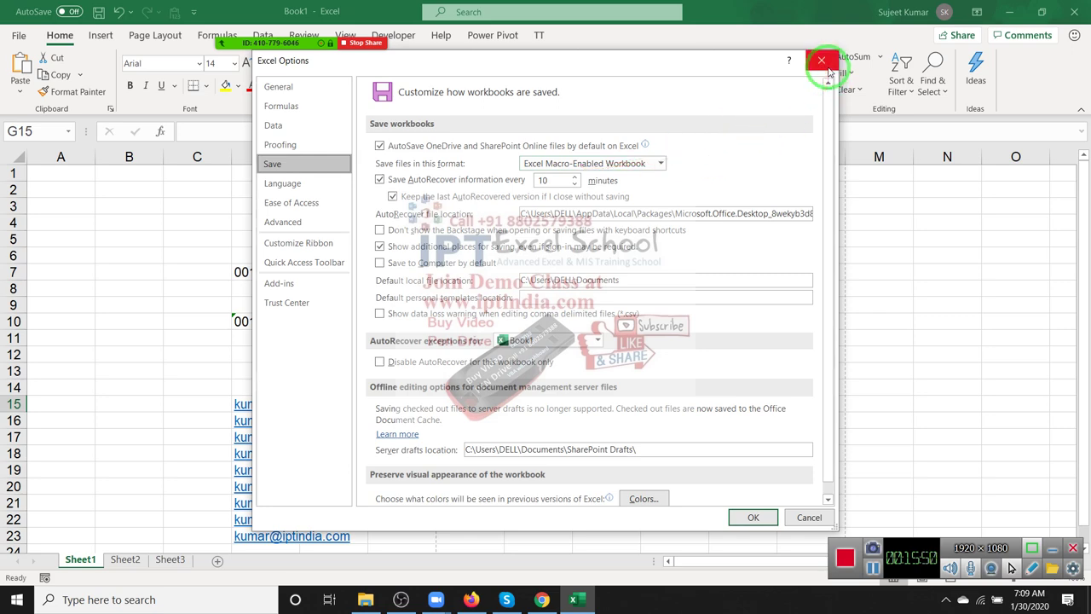
Step: Close Options and bring up the Save As Browse dialog to view the file type list
{"action": "left_click", "coordinate": [821, 61]}
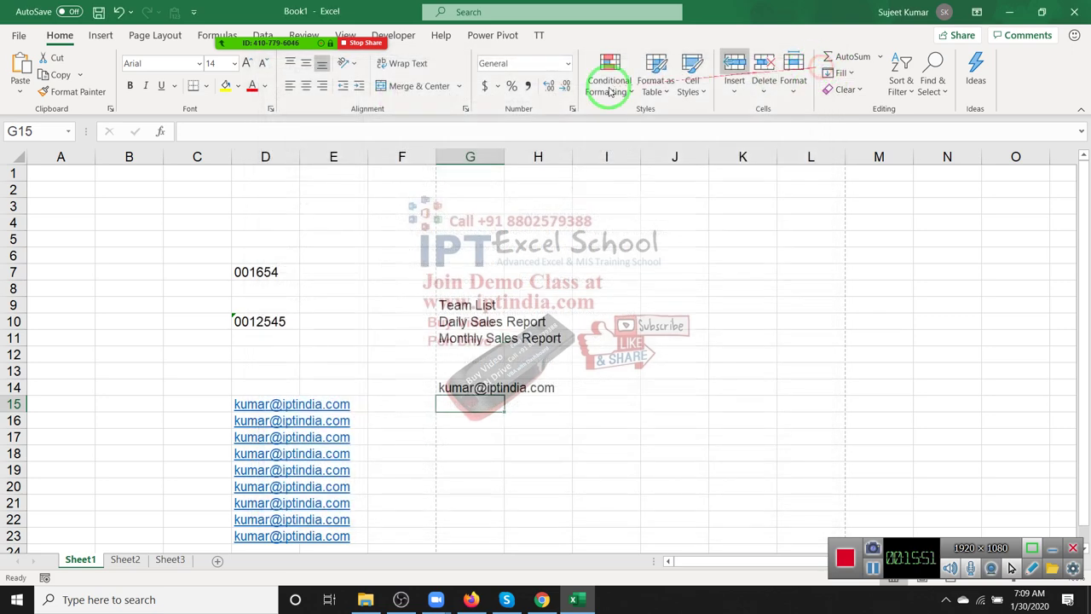
{"action": "left_click", "coordinate": [24, 38]}
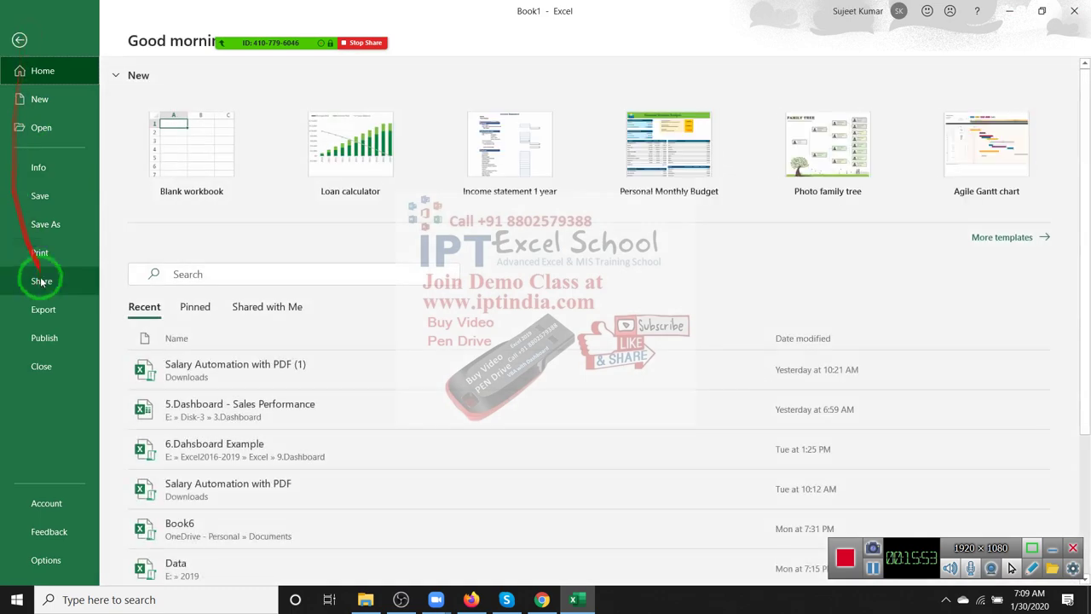
{"action": "left_click", "coordinate": [48, 232]}
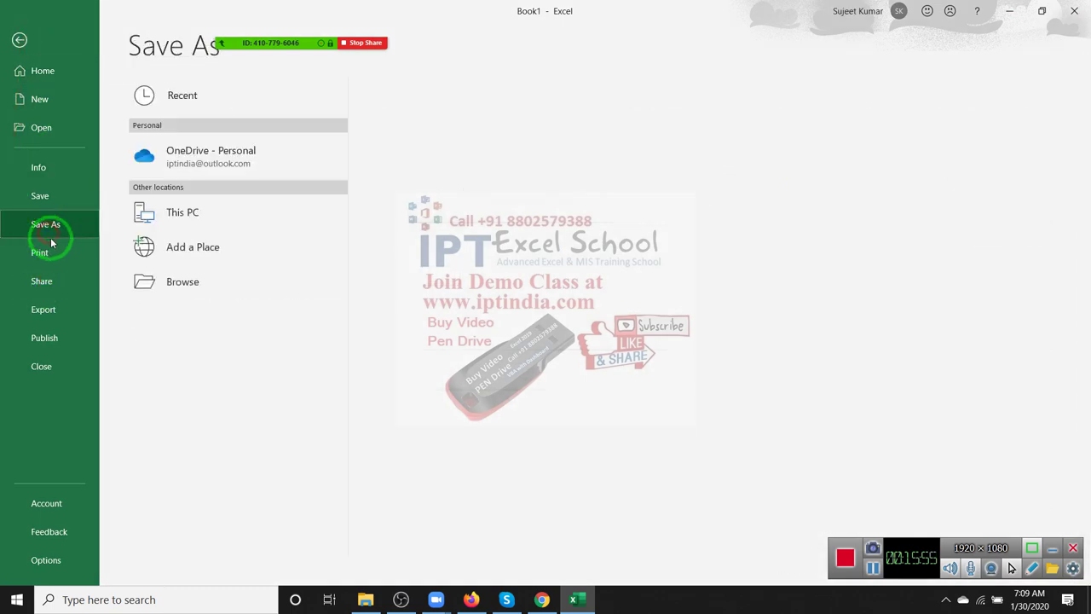
{"action": "left_click", "coordinate": [169, 277]}
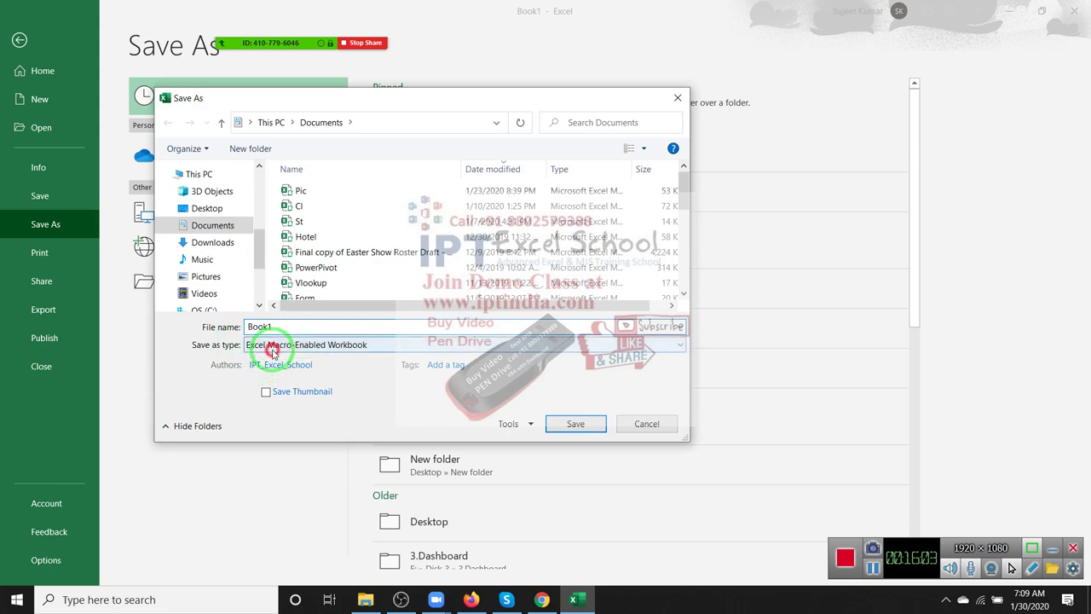
{"action": "left_click", "coordinate": [272, 344]}
{"action": "left_click", "coordinate": [300, 4]}
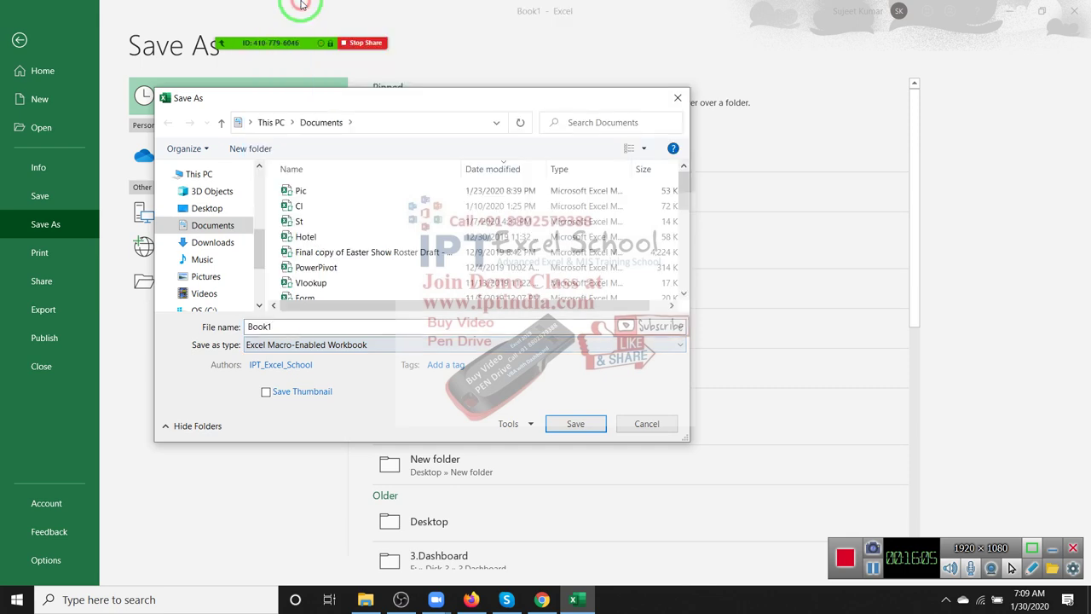
Step: Choose Excel Workbook as the type and Documents as the folder, then cancel without saving
{"action": "left_click", "coordinate": [295, 344]}
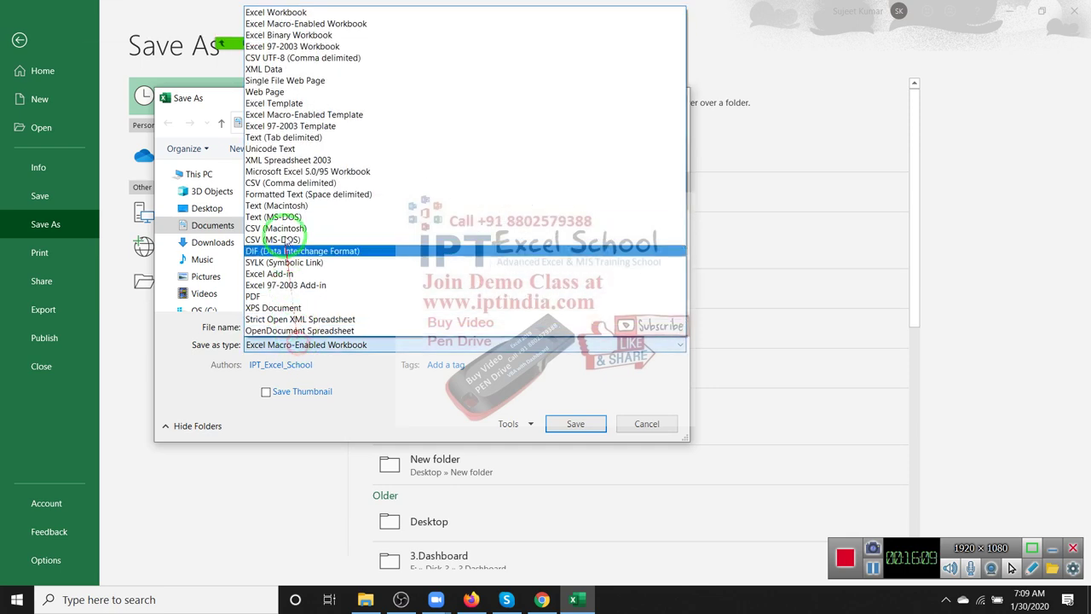
{"action": "left_click", "coordinate": [266, 12]}
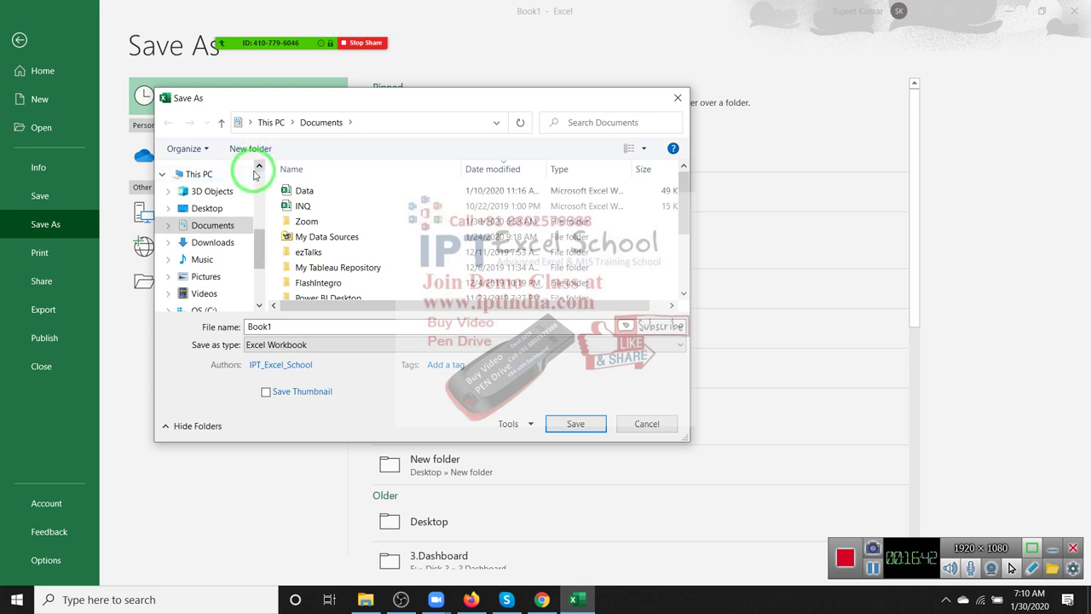
{"action": "left_click", "coordinate": [236, 223]}
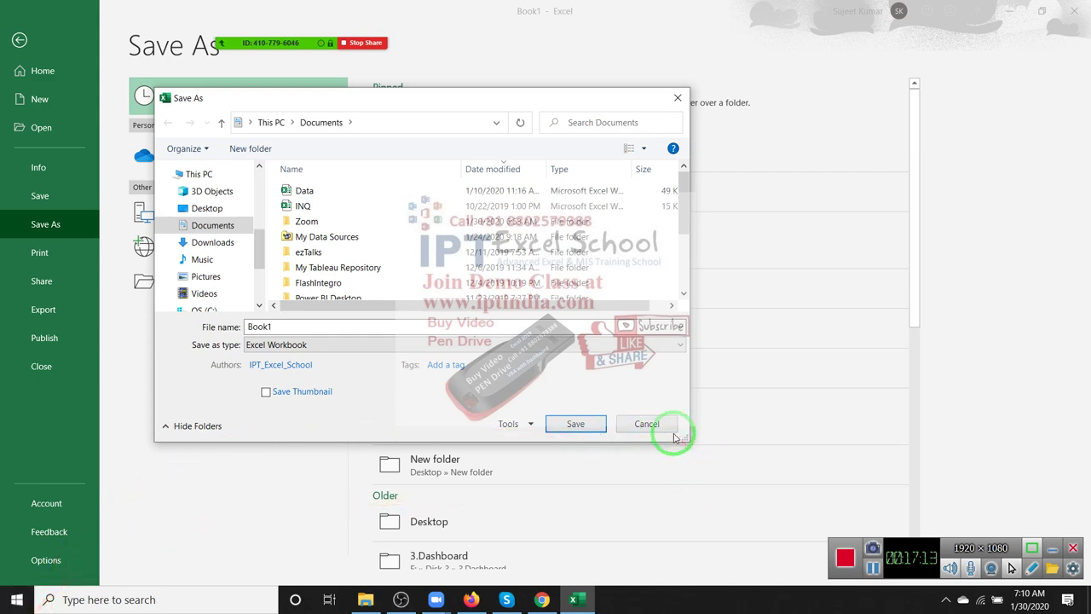
{"action": "left_click", "coordinate": [652, 424]}
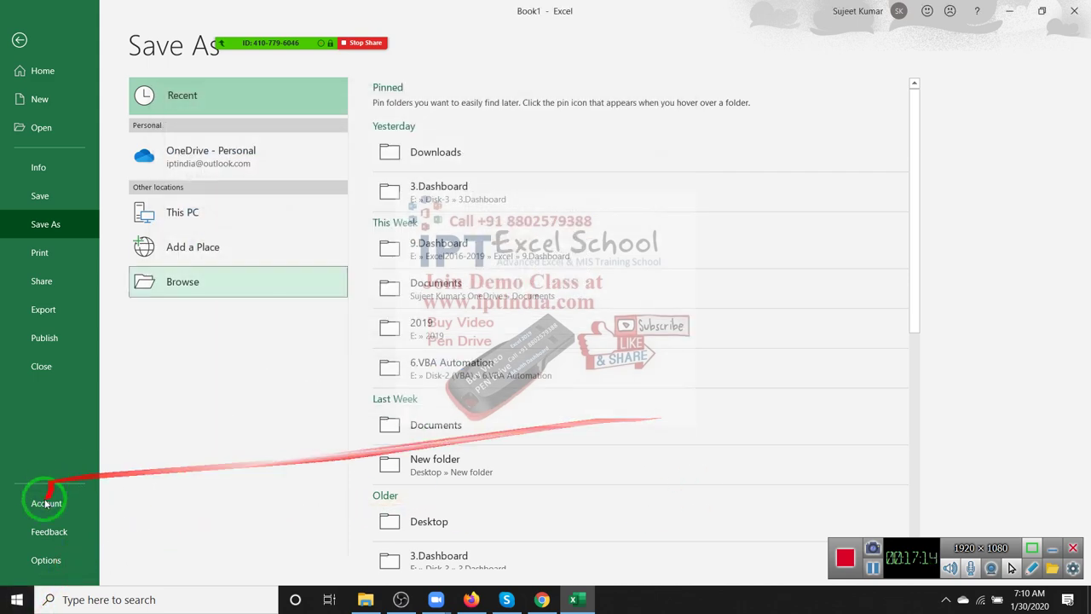
Step: On the Options Save page, keep Excel Macro-Enabled Workbook as the format and select the default local path
{"action": "left_click", "coordinate": [46, 560]}
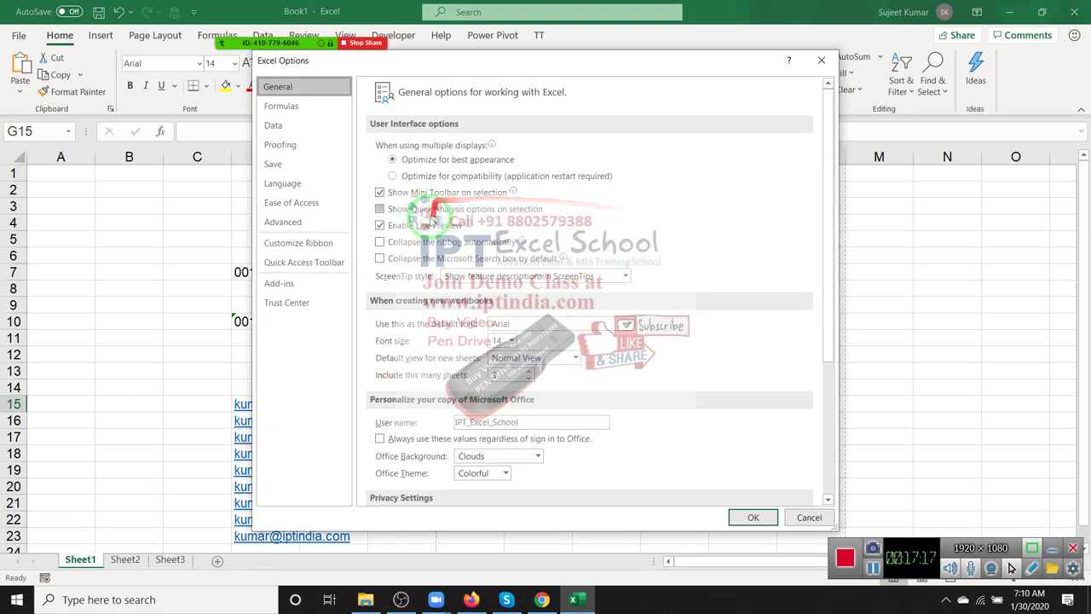
{"action": "left_click", "coordinate": [345, 164]}
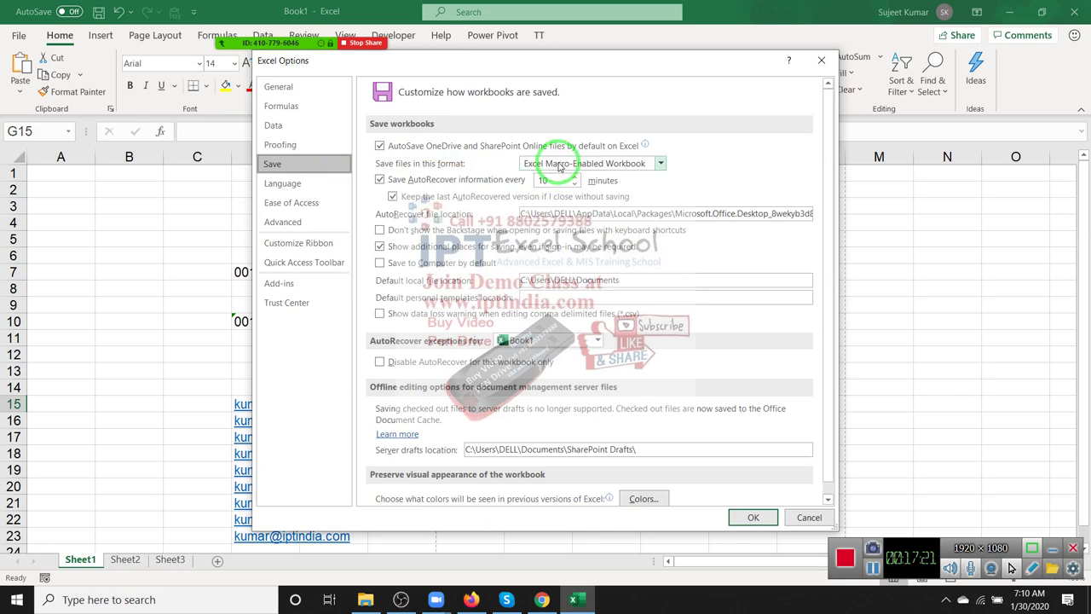
{"action": "left_click", "coordinate": [559, 165]}
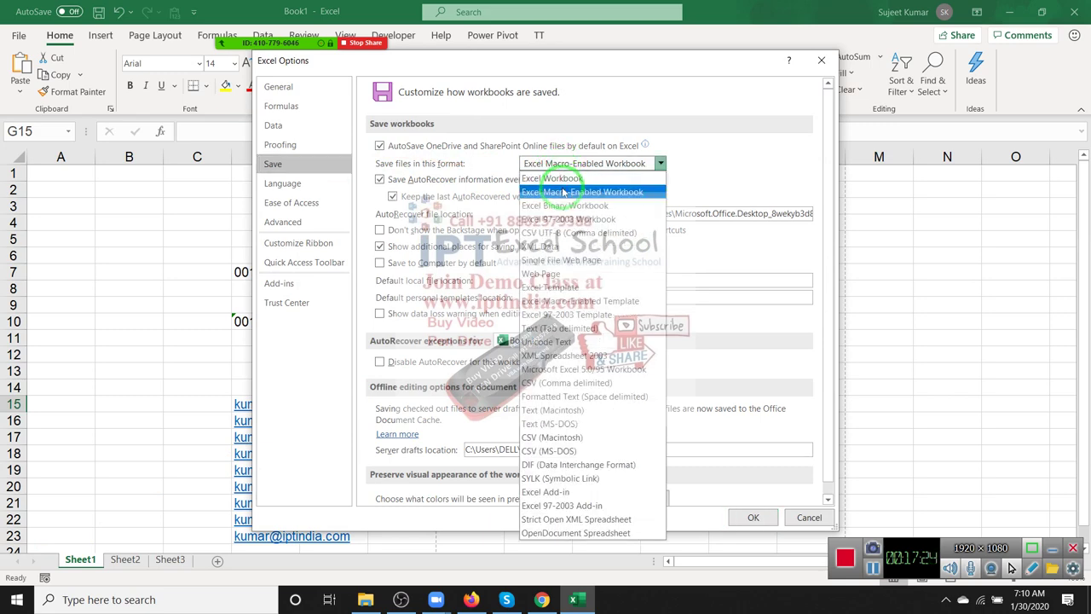
{"action": "left_click", "coordinate": [726, 167]}
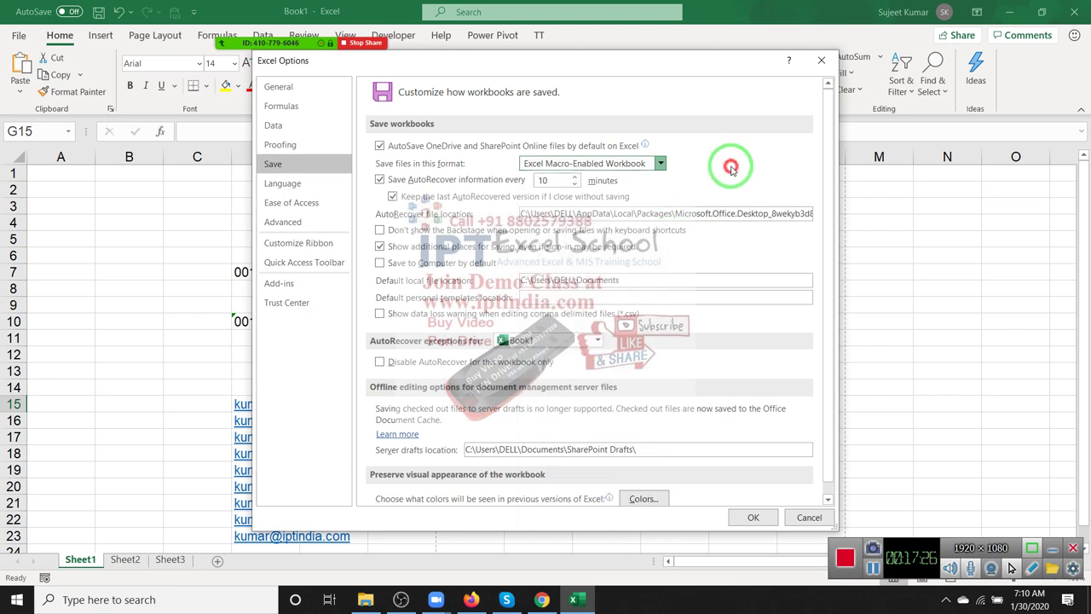
{"action": "left_click", "coordinate": [646, 279]}
{"action": "left_click_drag", "start_coordinate": [646, 280], "coordinate": [512, 267]}
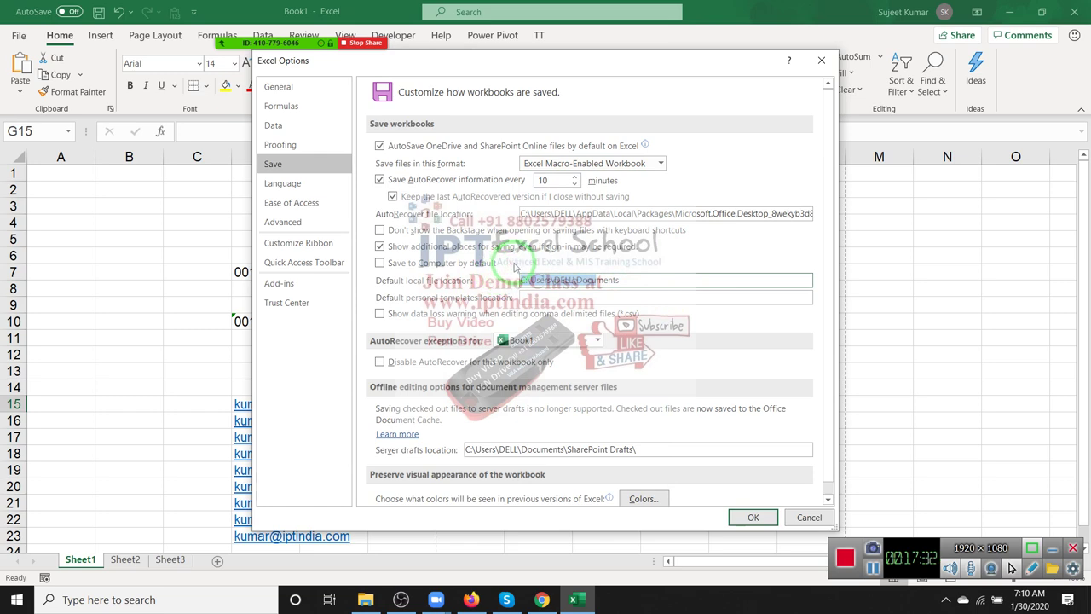
{"action": "mouse_move", "coordinate": [514, 265]}
{"action": "left_mouse_down"}
{"action": "mouse_move", "coordinate": [623, 279]}
{"action": "mouse_move", "coordinate": [552, 278]}
{"action": "left_mouse_up"}
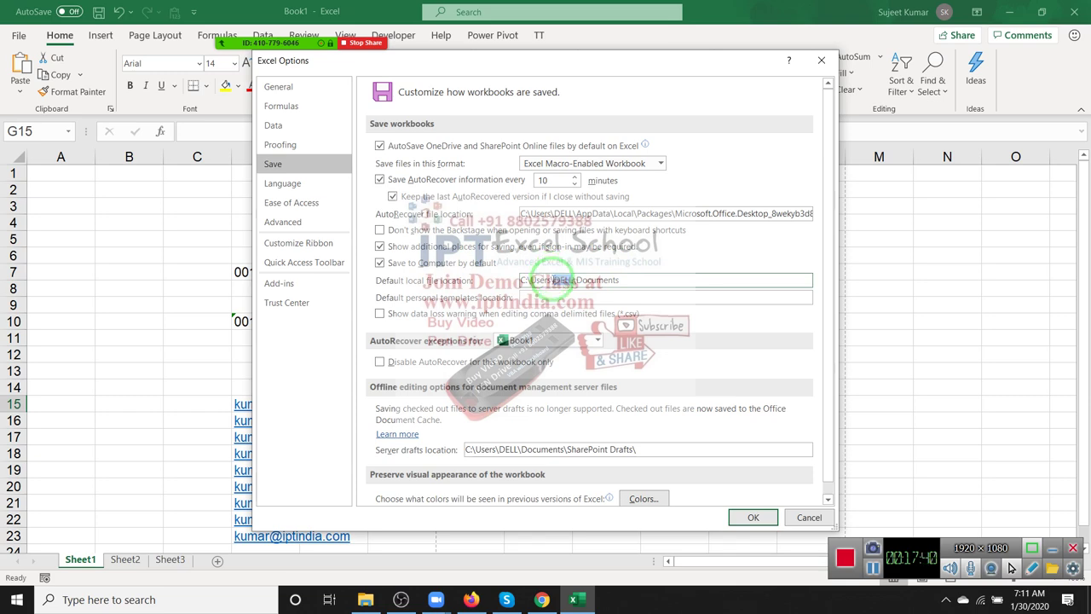
{"action": "double_click", "coordinate": [553, 279]}
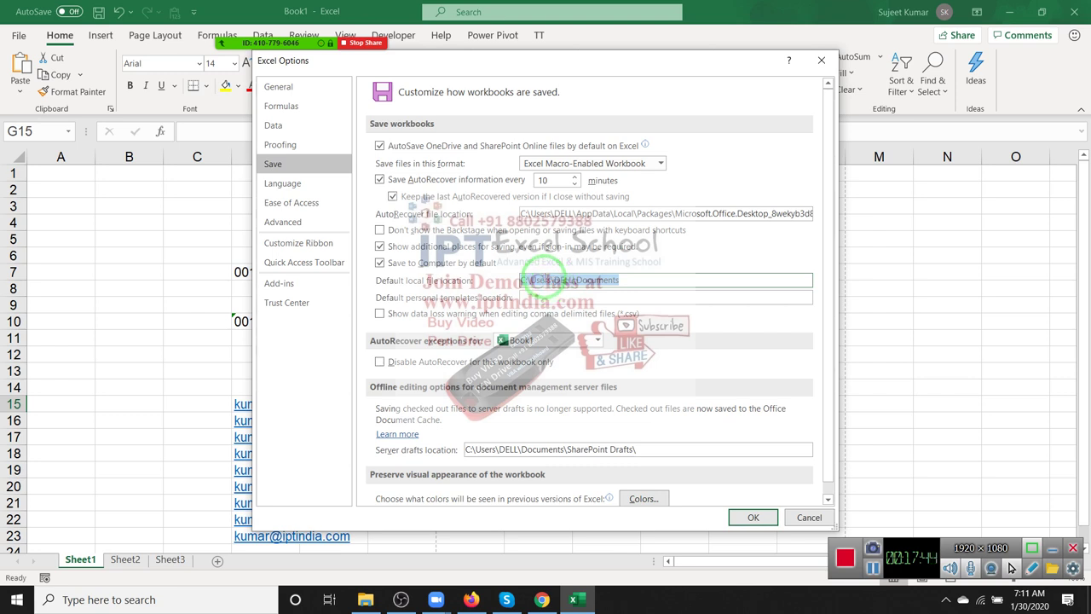
Step: Step through the Language and Ease of Access pages to Advanced, then move the dialog right
{"action": "left_click", "coordinate": [329, 185]}
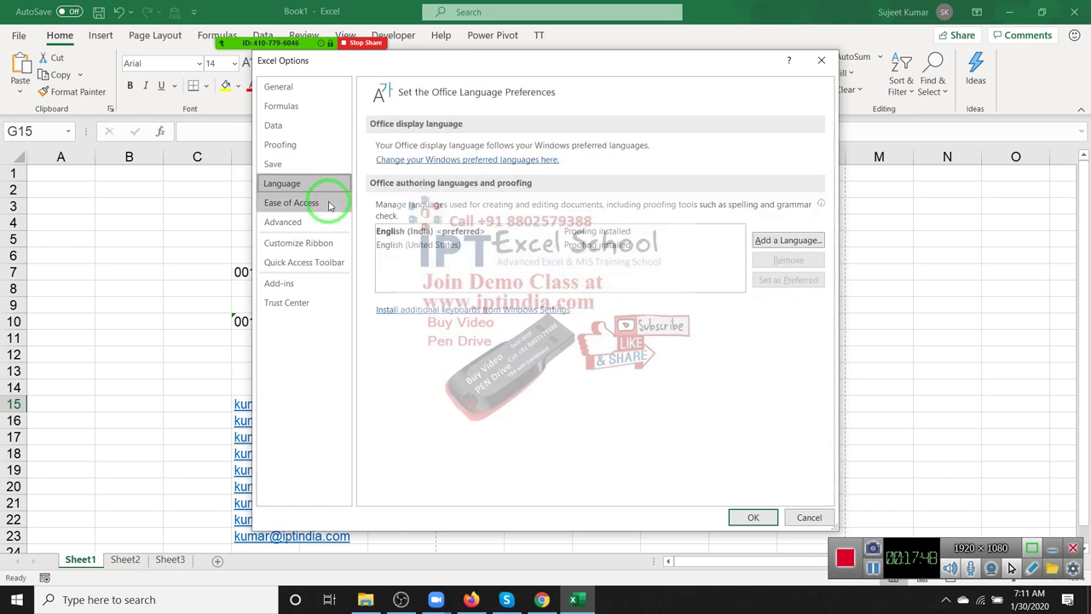
{"action": "left_click", "coordinate": [329, 205]}
{"action": "left_click", "coordinate": [320, 222]}
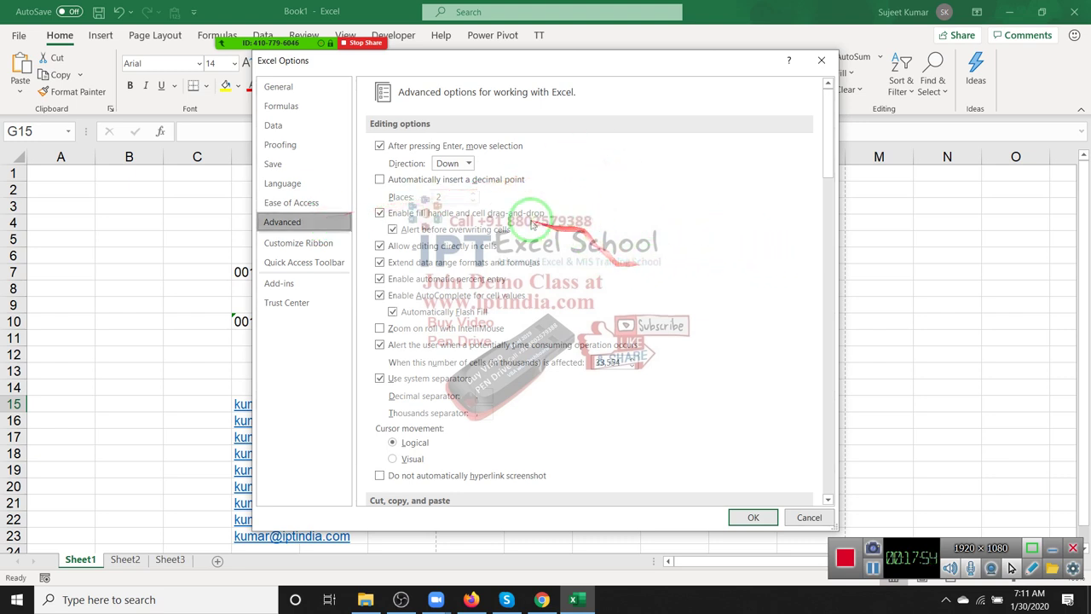
{"action": "scroll", "coordinate": [510, 289], "scroll_direction": "down", "scroll_amount": 3}
{"action": "scroll", "coordinate": [510, 288], "scroll_direction": "up", "scroll_amount": 3}
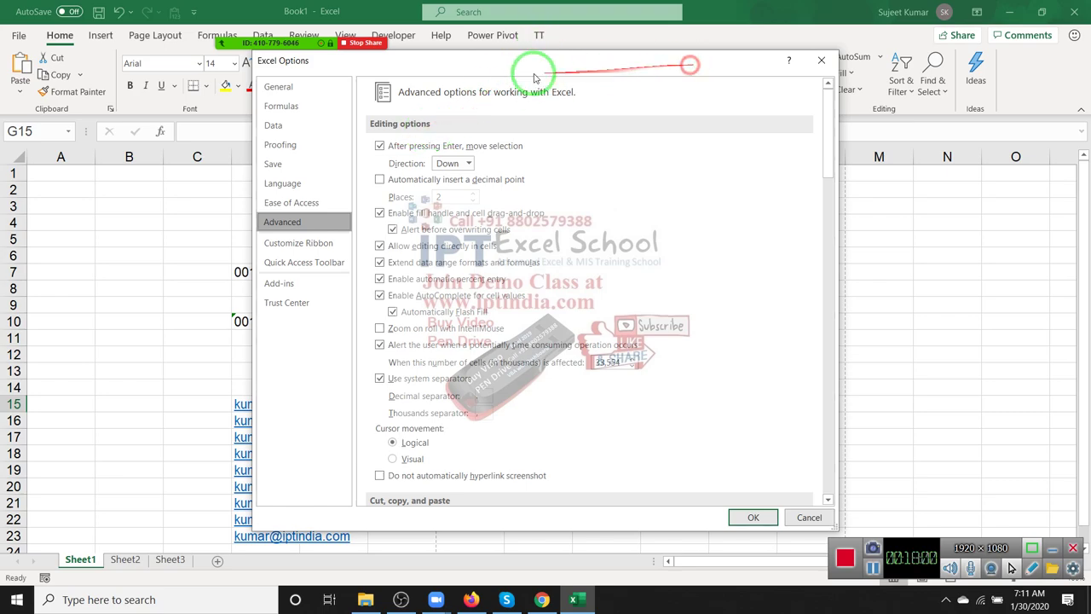
{"action": "mouse_move", "coordinate": [460, 66]}
{"action": "left_mouse_down"}
{"action": "mouse_move", "coordinate": [551, 101]}
{"action": "mouse_move", "coordinate": [699, 85]}
{"action": "left_mouse_up"}
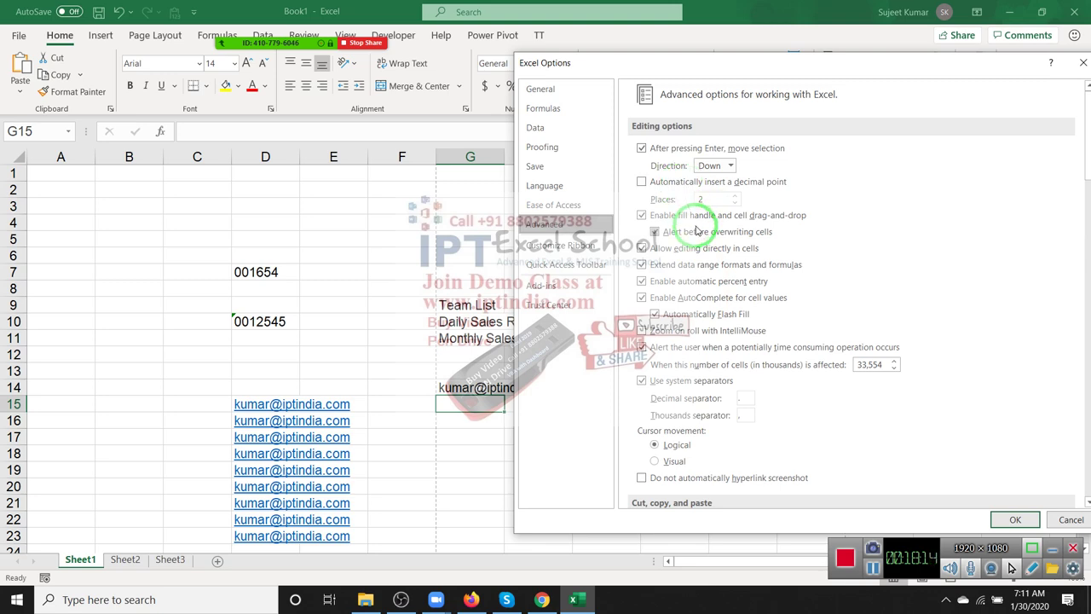
Step: Scroll through the Advanced editing, display and formula settings, including 8-processor multi-threaded calculation
{"action": "left_click_drag", "start_coordinate": [514, 417], "coordinate": [523, 461]}
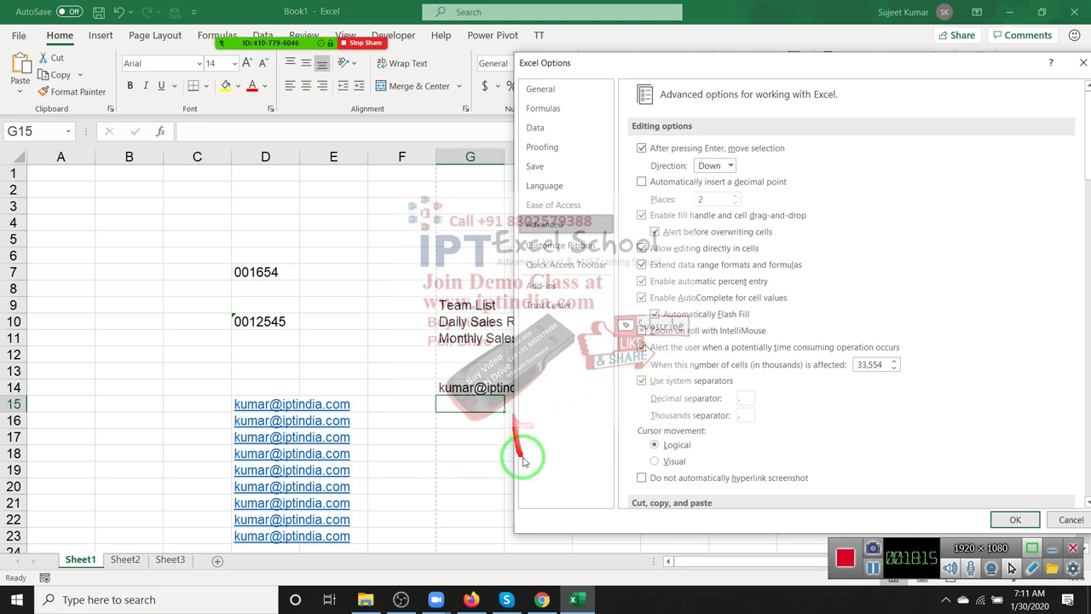
{"action": "scroll", "coordinate": [704, 371], "scroll_direction": "down", "scroll_amount": 3}
{"action": "scroll", "coordinate": [704, 371], "scroll_direction": "down", "scroll_amount": 5}
{"action": "scroll", "coordinate": [704, 372], "scroll_direction": "down", "scroll_amount": 5}
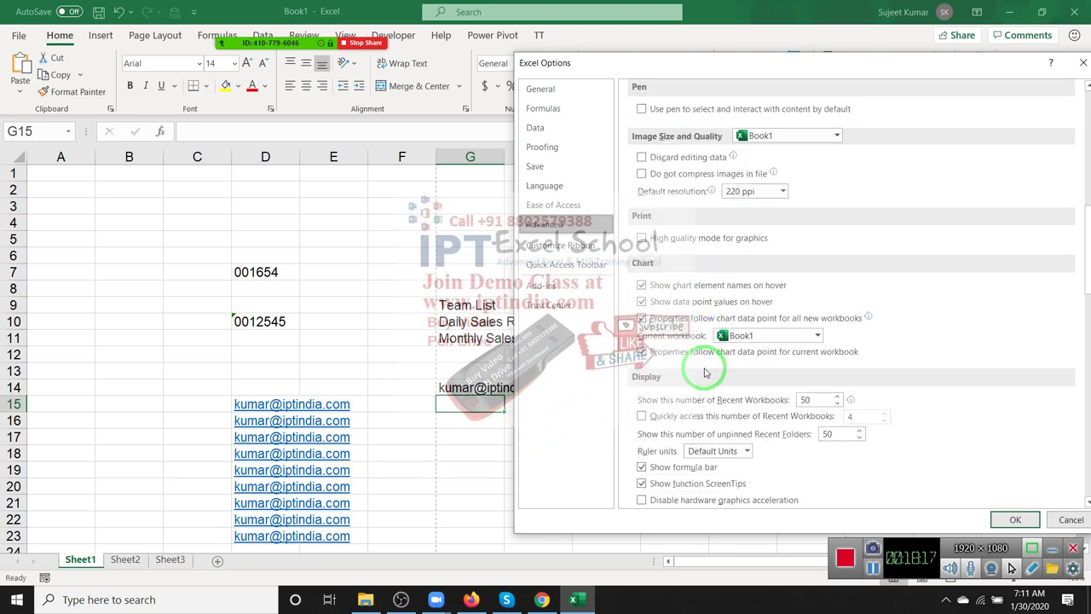
{"action": "scroll", "coordinate": [704, 372], "scroll_direction": "down", "scroll_amount": 5}
{"action": "scroll", "coordinate": [704, 372], "scroll_direction": "down", "scroll_amount": 5}
{"action": "scroll", "coordinate": [705, 373], "scroll_direction": "down", "scroll_amount": 5}
{"action": "scroll", "coordinate": [706, 373], "scroll_direction": "down", "scroll_amount": 5}
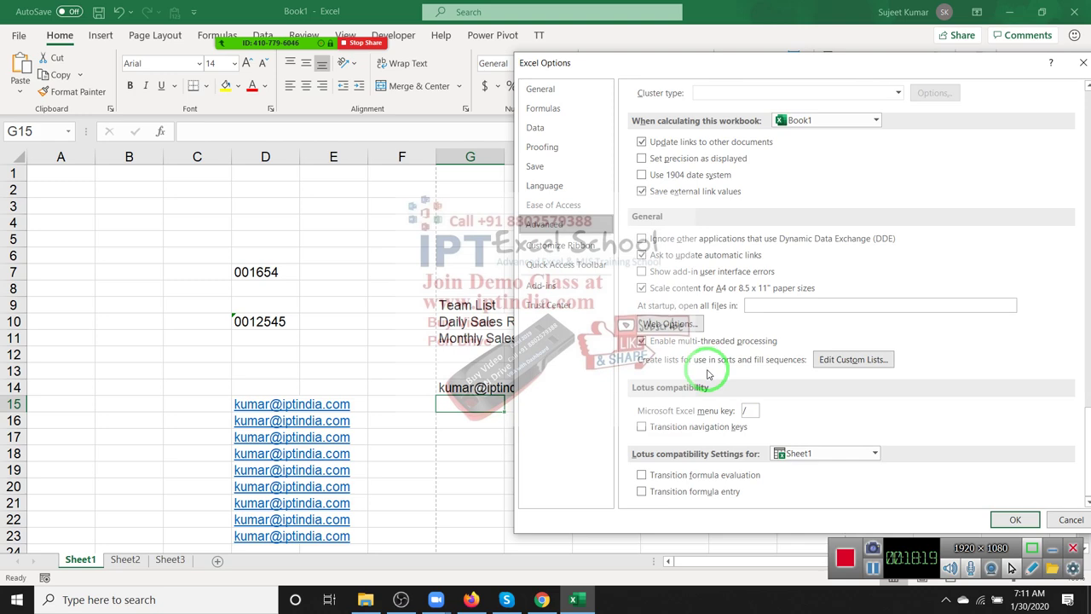
{"action": "scroll", "coordinate": [708, 371], "scroll_direction": "up", "scroll_amount": 5}
{"action": "scroll", "coordinate": [709, 368], "scroll_direction": "up", "scroll_amount": 5}
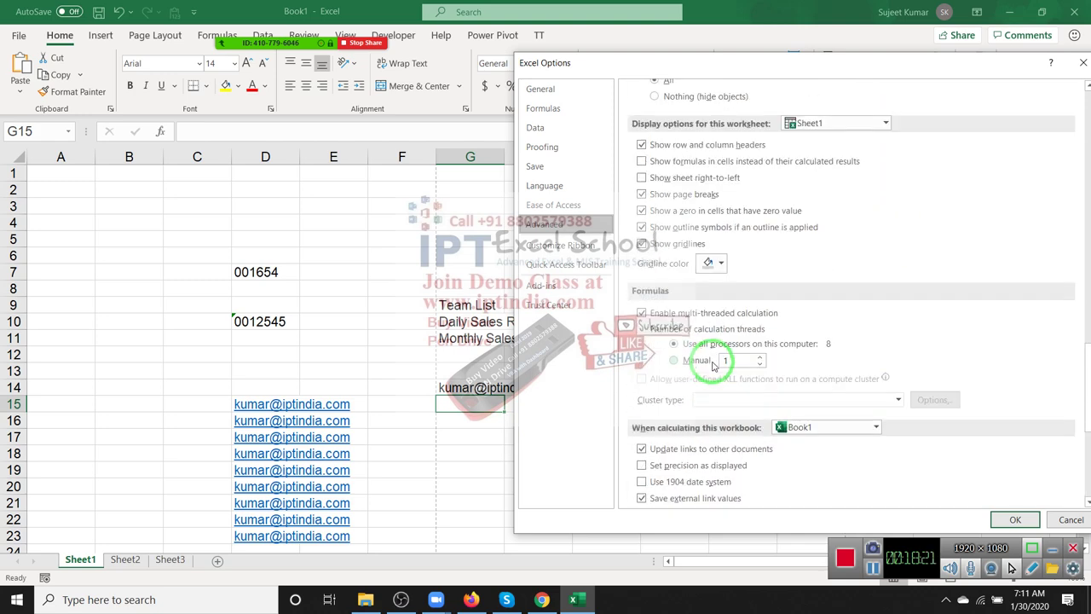
{"action": "scroll", "coordinate": [712, 365], "scroll_direction": "up", "scroll_amount": 5}
{"action": "scroll", "coordinate": [714, 360], "scroll_direction": "up", "scroll_amount": 5}
{"action": "scroll", "coordinate": [714, 359], "scroll_direction": "up", "scroll_amount": 2}
{"action": "scroll", "coordinate": [714, 360], "scroll_direction": "up", "scroll_amount": 2}
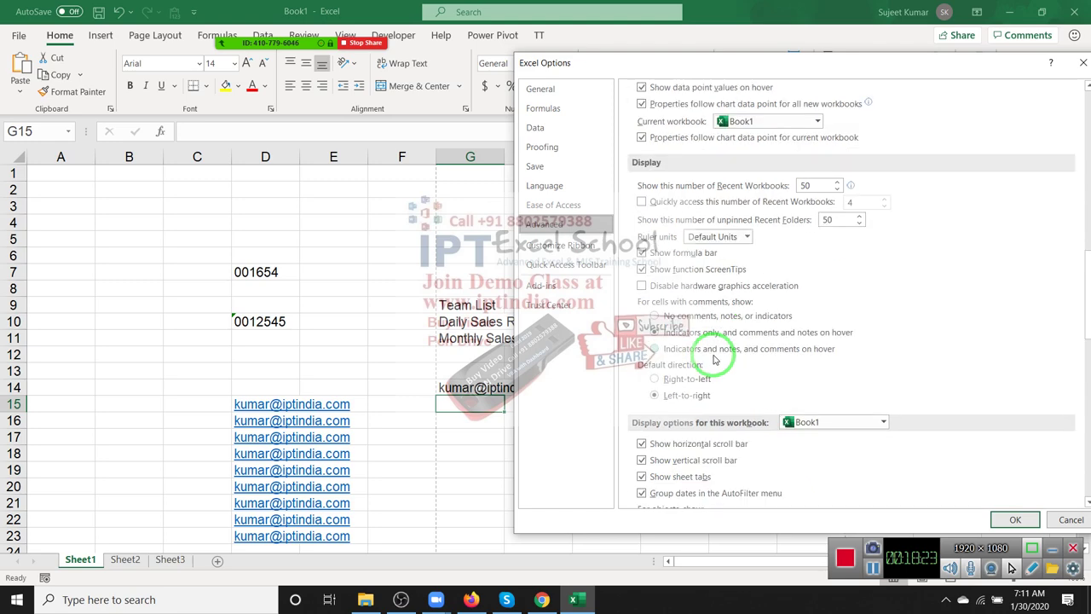
{"action": "scroll", "coordinate": [714, 360], "scroll_direction": "up", "scroll_amount": 2}
{"action": "scroll", "coordinate": [714, 359], "scroll_direction": "up", "scroll_amount": 2}
{"action": "scroll", "coordinate": [714, 359], "scroll_direction": "up", "scroll_amount": 3}
{"action": "scroll", "coordinate": [714, 359], "scroll_direction": "up", "scroll_amount": 3}
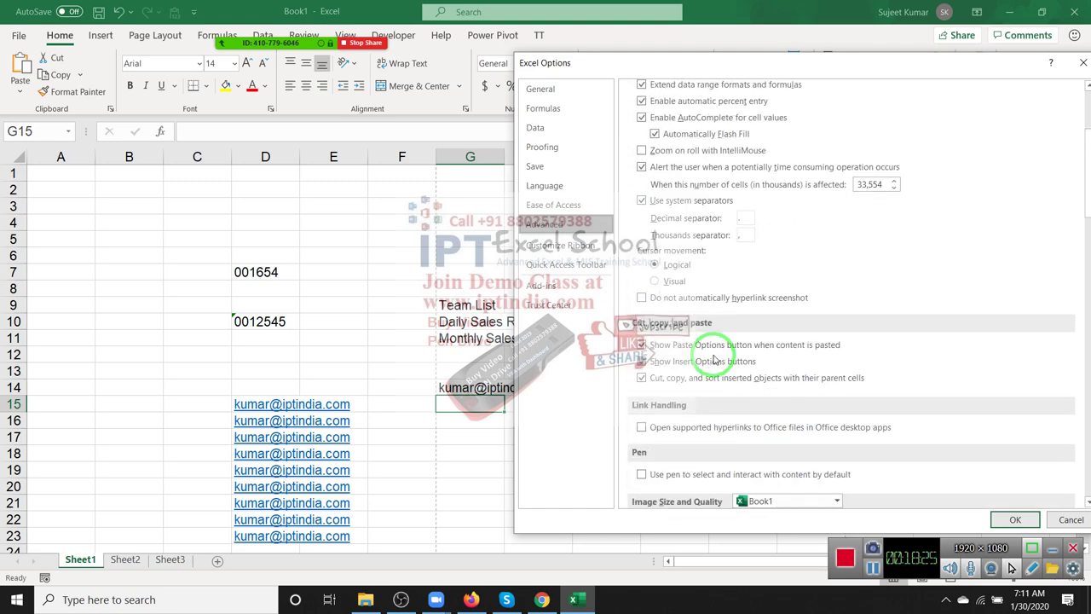
{"action": "scroll", "coordinate": [714, 360], "scroll_direction": "up", "scroll_amount": 3}
{"action": "scroll", "coordinate": [714, 360], "scroll_direction": "up", "scroll_amount": 1}
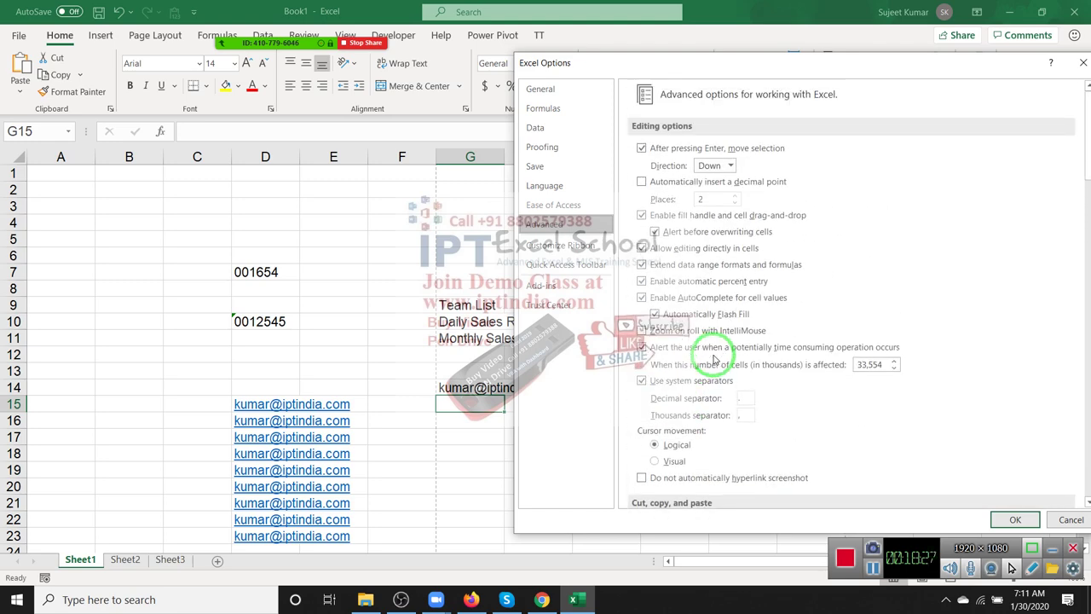
{"action": "scroll", "coordinate": [755, 357], "scroll_direction": "down", "scroll_amount": 5}
{"action": "scroll", "coordinate": [761, 364], "scroll_direction": "down", "scroll_amount": 5}
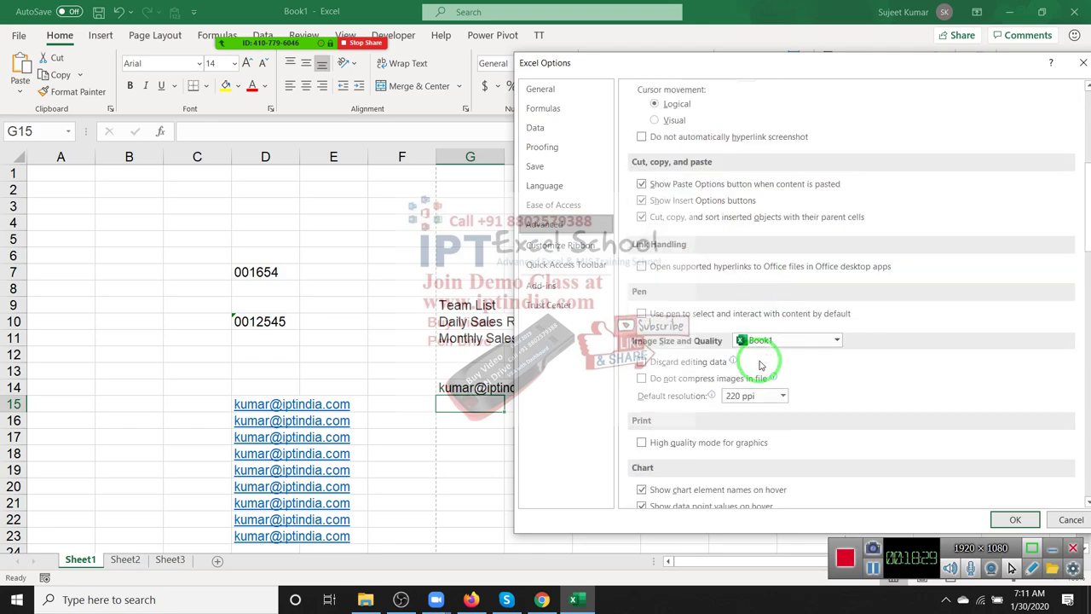
{"action": "scroll", "coordinate": [761, 364], "scroll_direction": "down", "scroll_amount": 3}
{"action": "scroll", "coordinate": [760, 362], "scroll_direction": "down", "scroll_amount": 3}
{"action": "scroll", "coordinate": [759, 359], "scroll_direction": "down", "scroll_amount": 3}
{"action": "scroll", "coordinate": [759, 357], "scroll_direction": "down", "scroll_amount": 3}
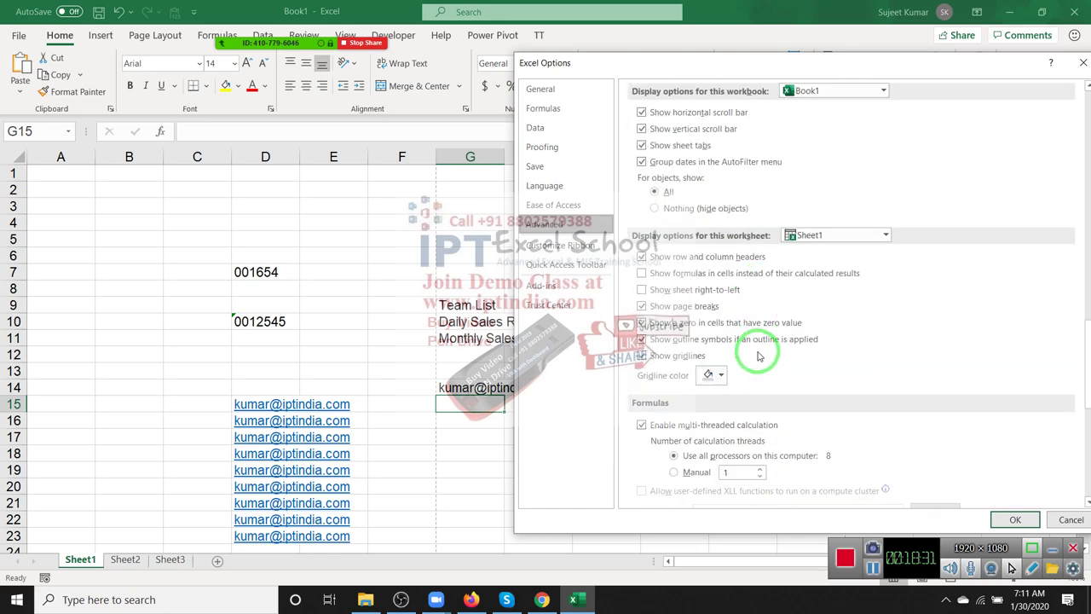
{"action": "scroll", "coordinate": [758, 356], "scroll_direction": "down", "scroll_amount": 3}
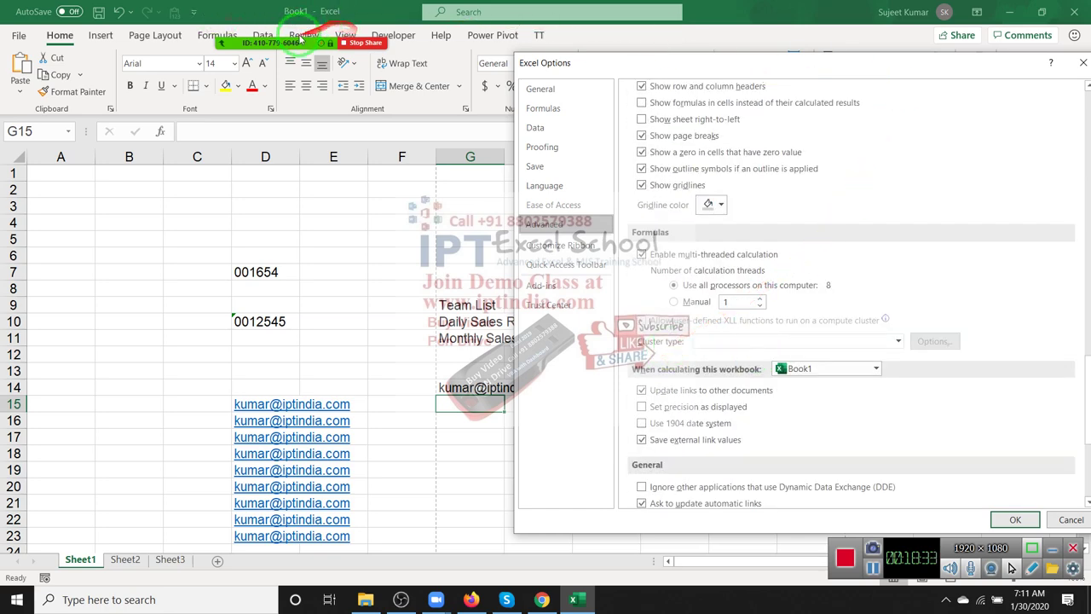